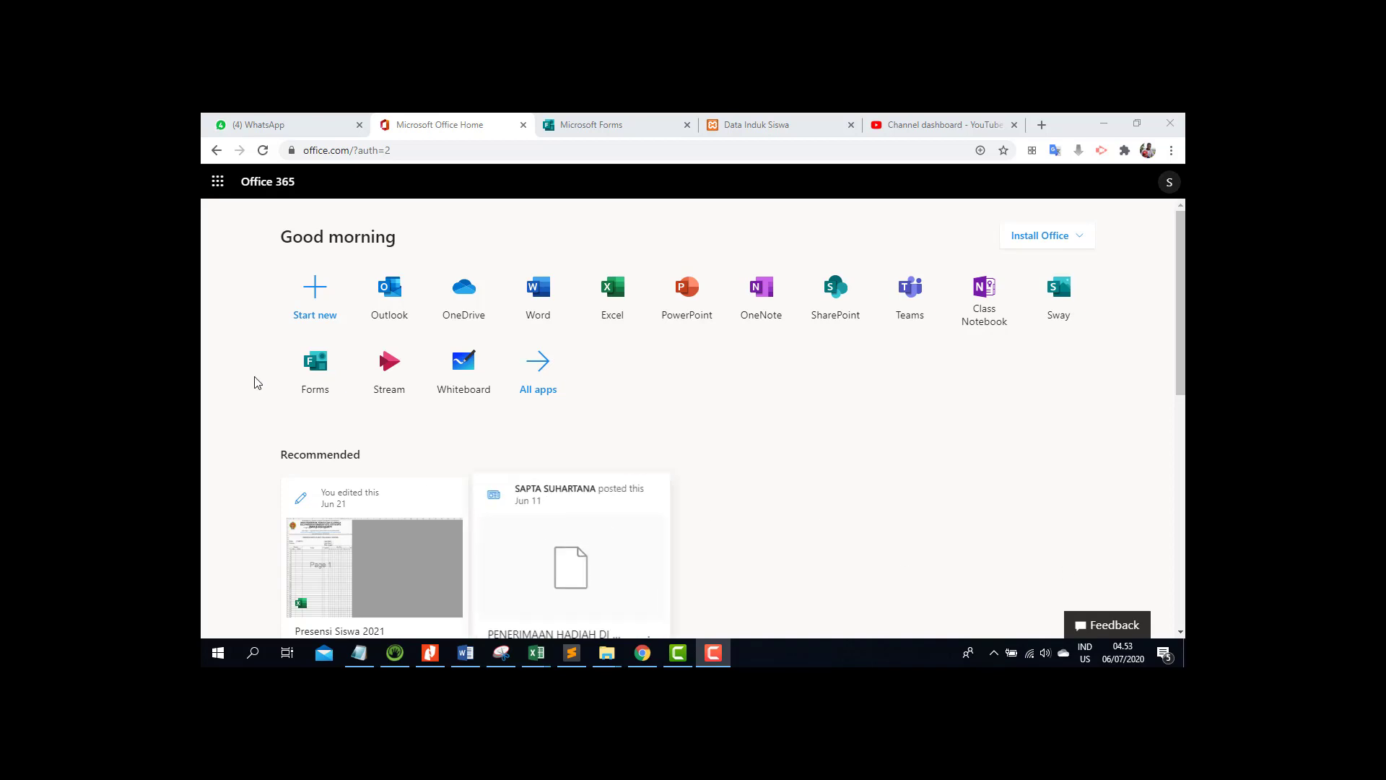
# - Open Microsoft Forms, create a new blank form and title it "Formulir Peserta Didik Baru"
pyautogui.click(314, 381)
pyautogui.click(314, 380)
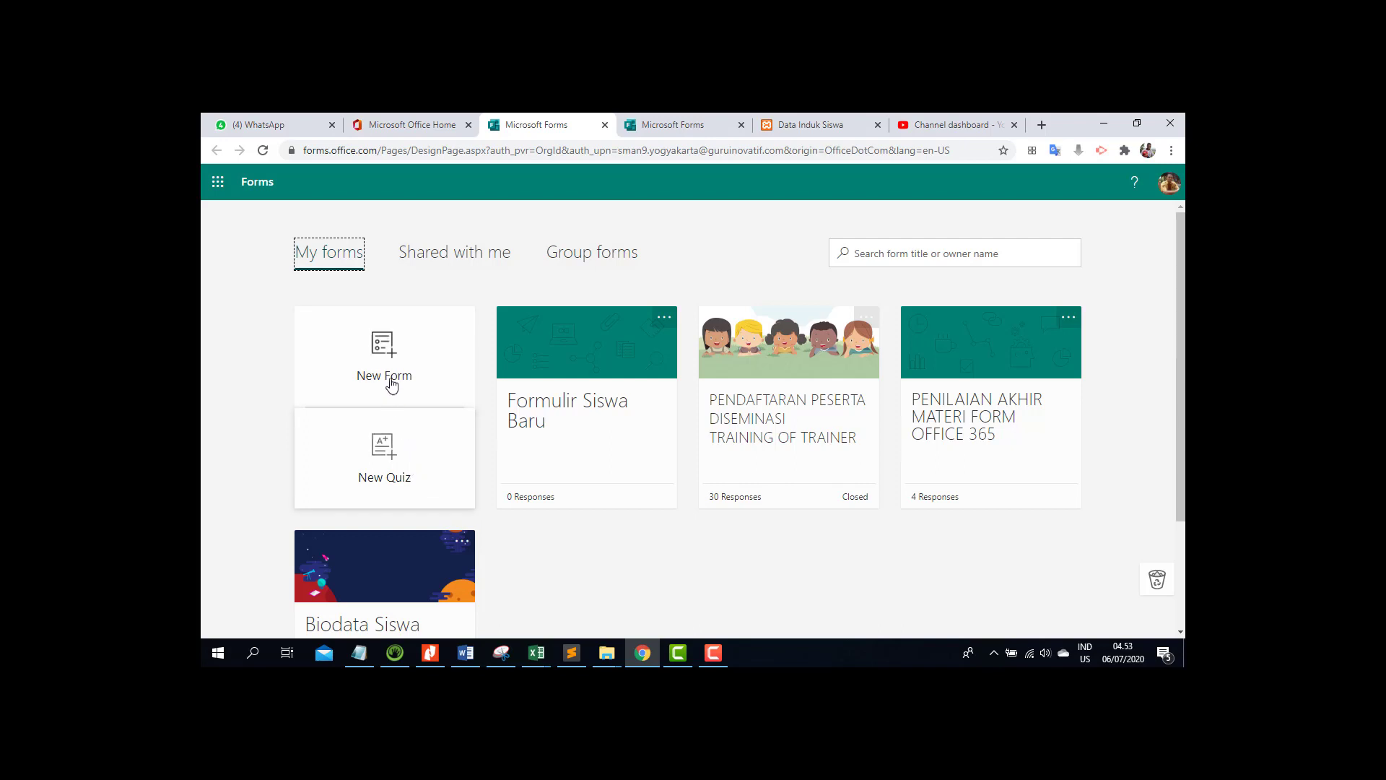
pyautogui.click(383, 358)
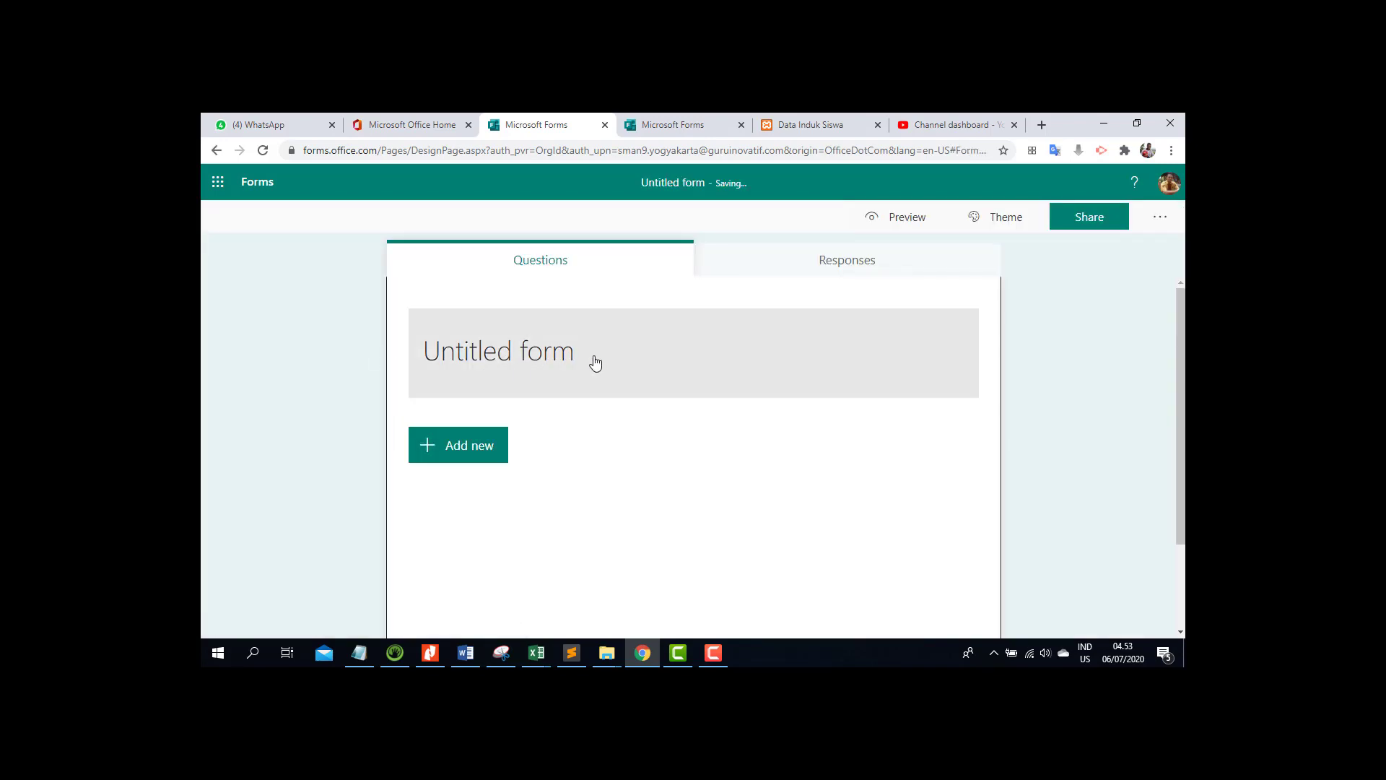
pyautogui.click(524, 354)
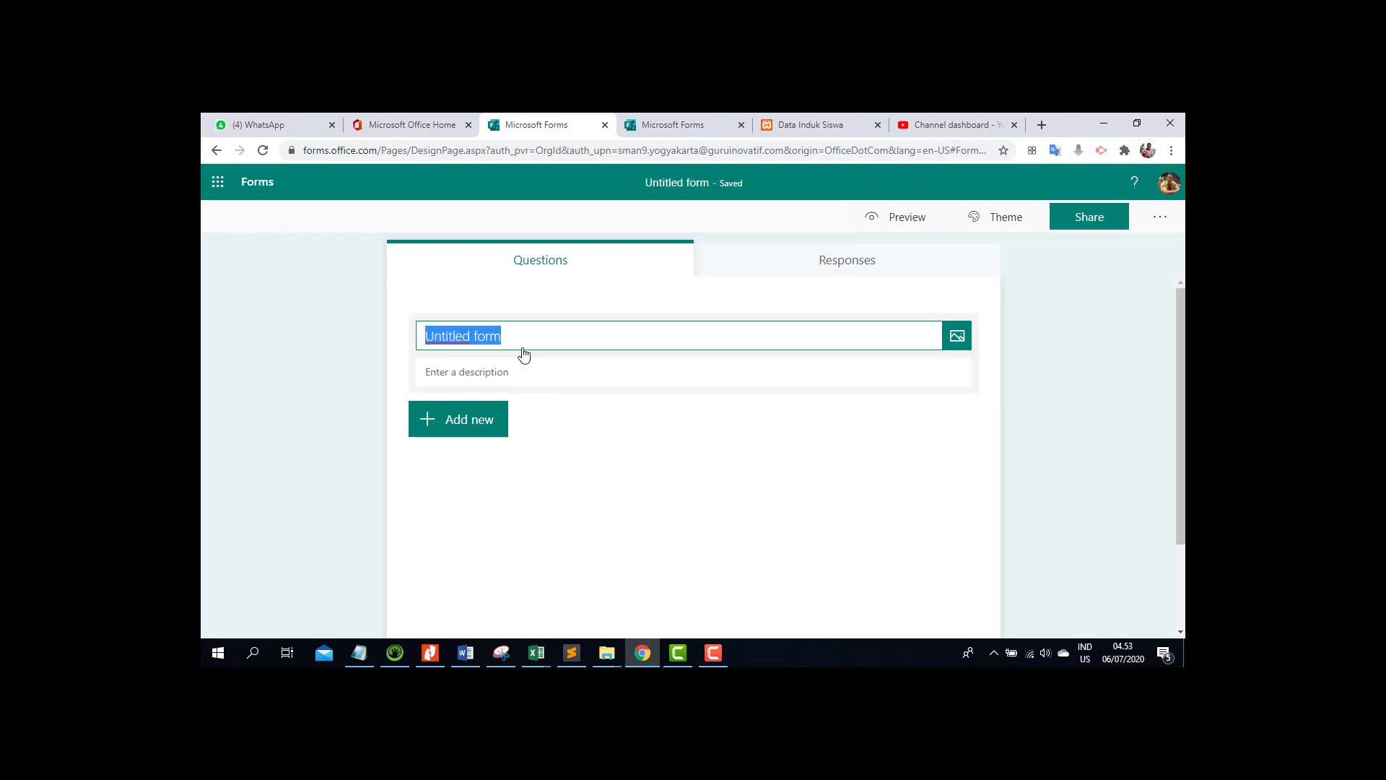
pyautogui.write('Form')
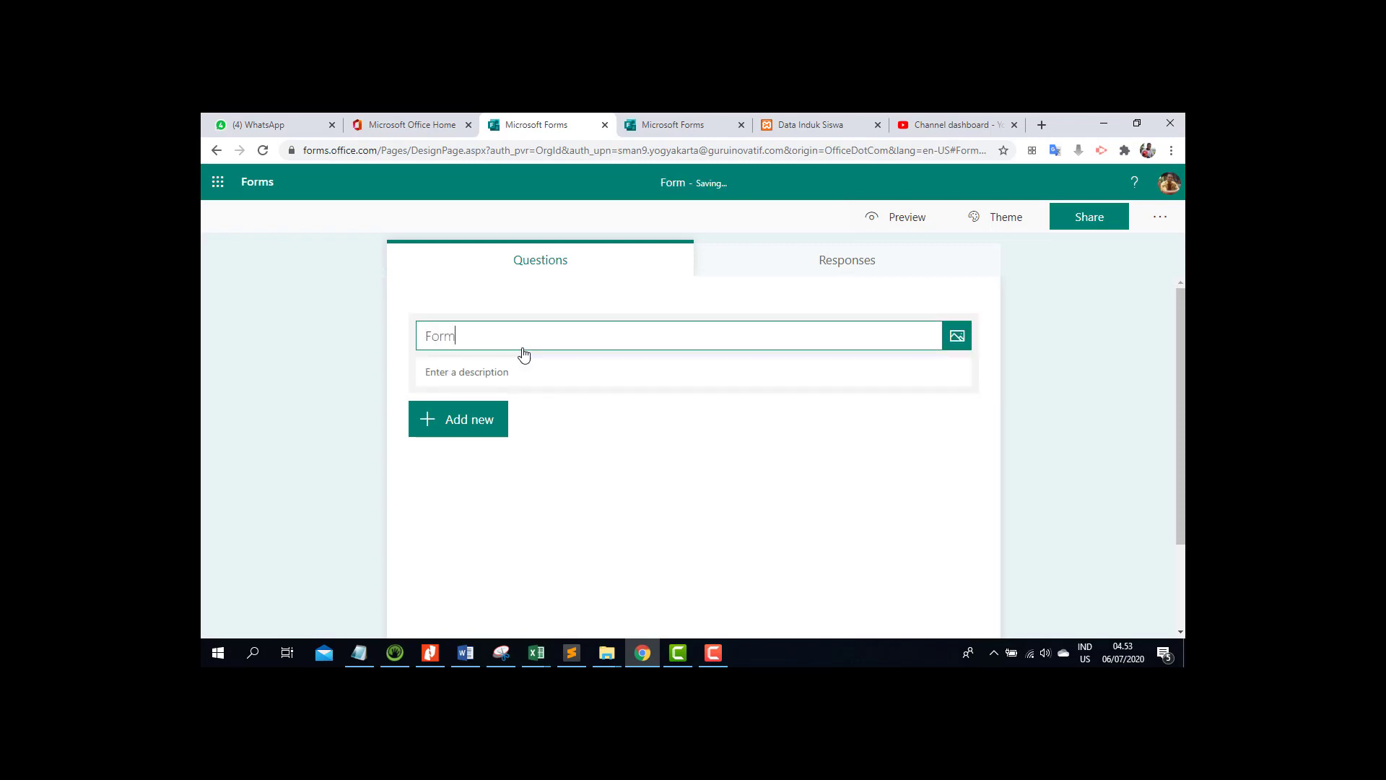
pyautogui.write('ulir Peserta D')
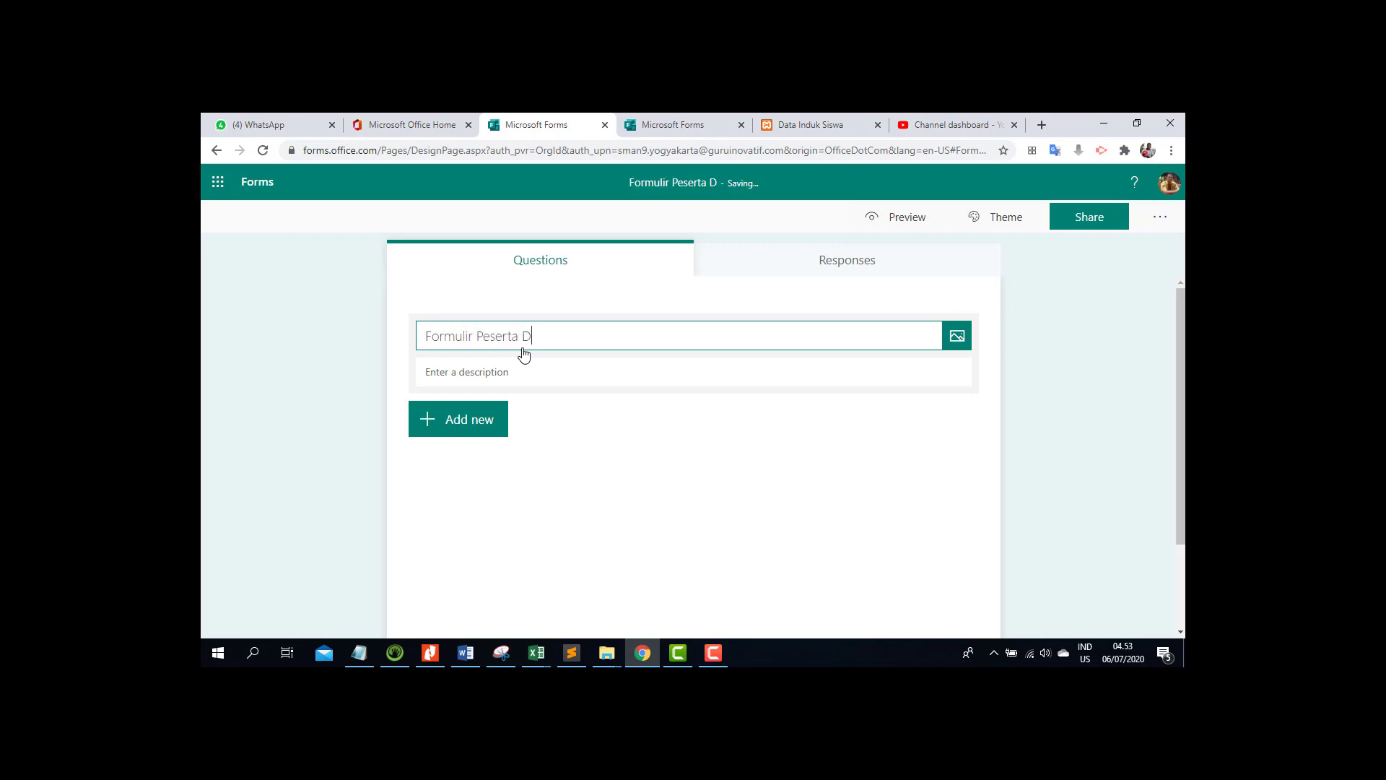
pyautogui.write('idik Baru')
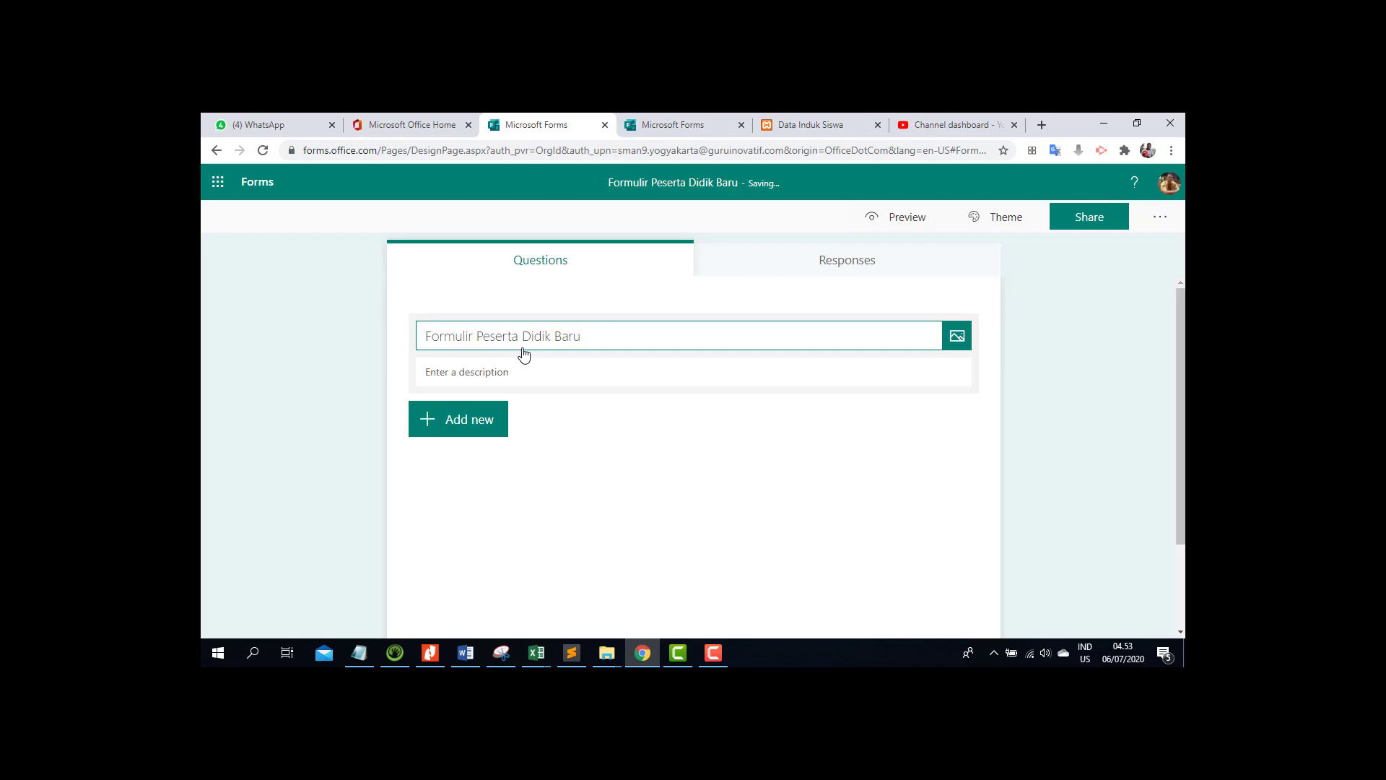
# - Enter the form description "Isikan data diri dengan benar sesuai dengan dokumen kependudukan yang dimiliki!"
pyautogui.click(513, 372)
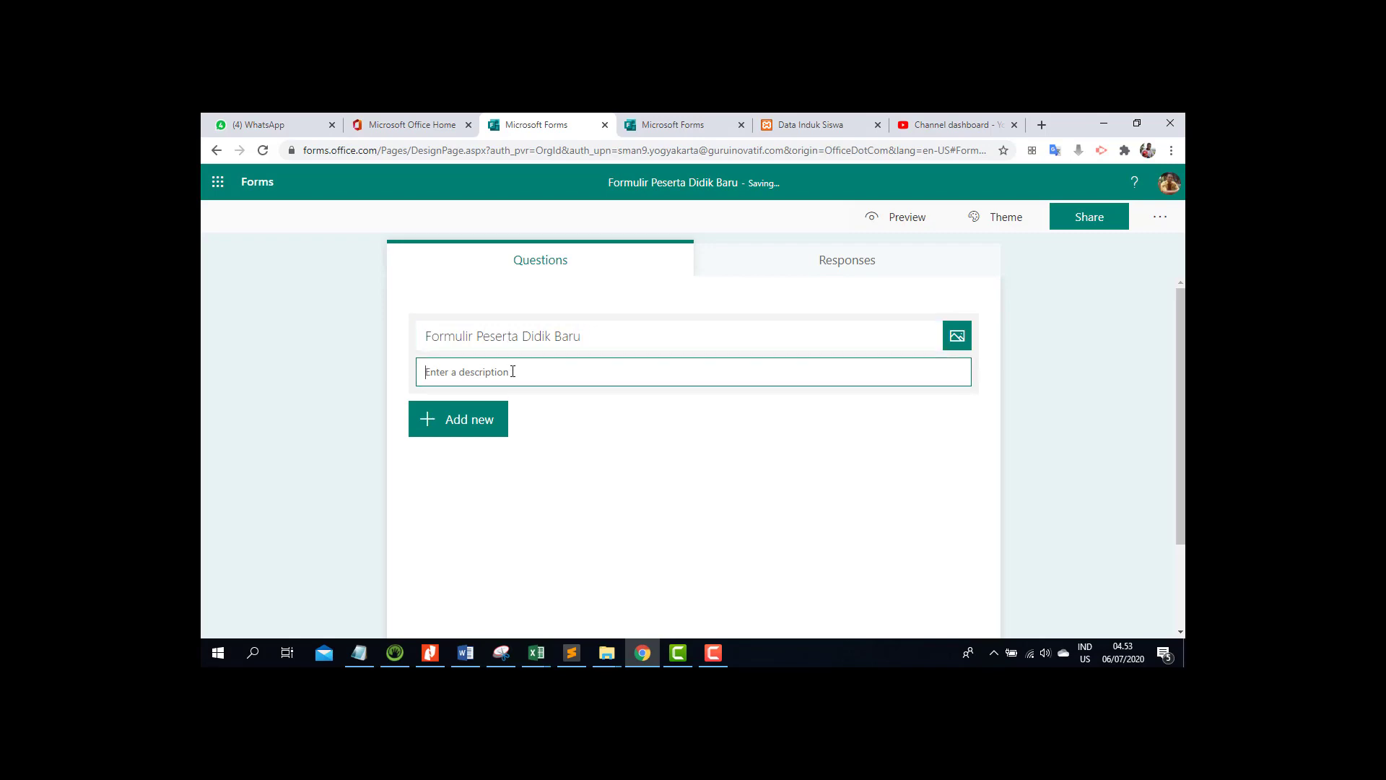
pyautogui.write('Isikan data diri dengan benar sesuai dengan ')
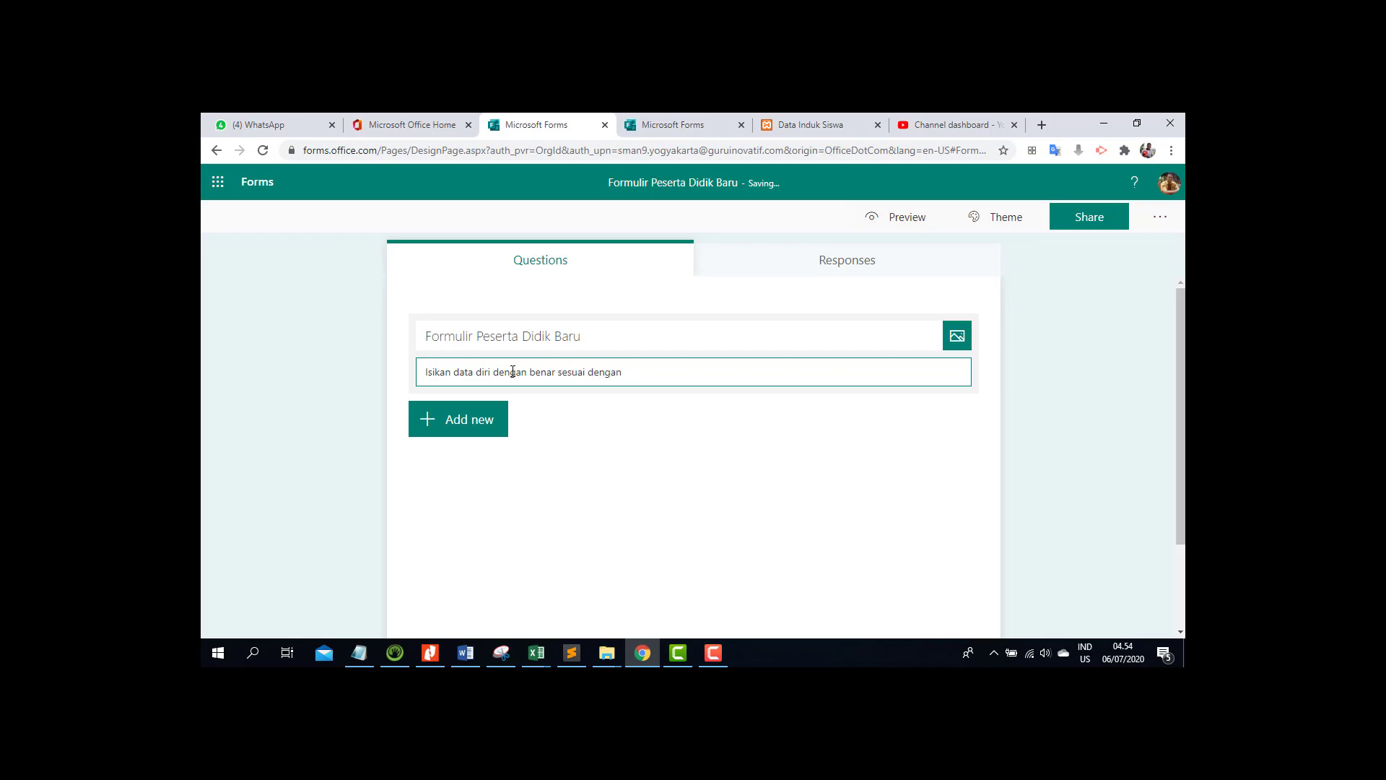
pyautogui.write('dokumen')
pyautogui.write('-')
pyautogui.write('kependu')
pyautogui.write('dukan yang dimi')
pyautogui.write('lik')
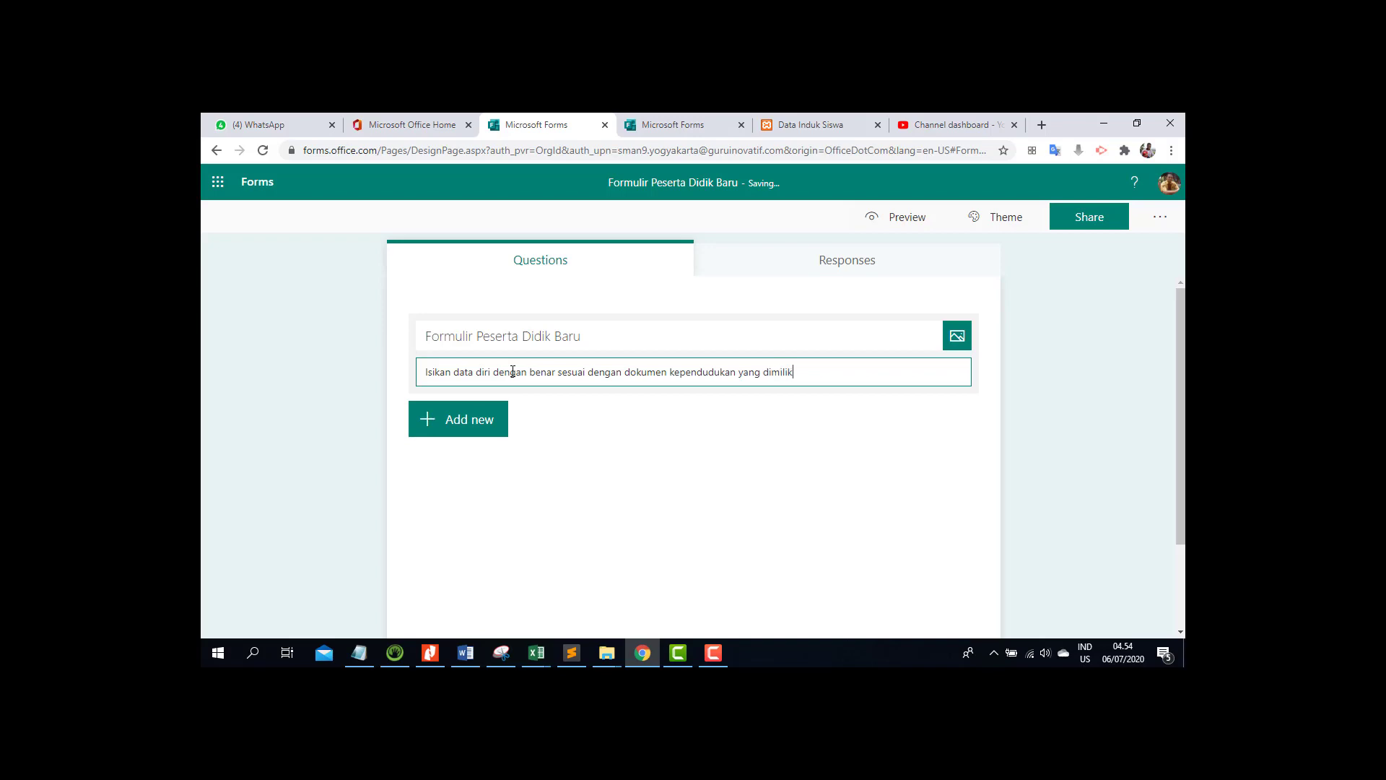
pyautogui.write('i!')
# - Add a text question titled "Nama Lengkap" as the form's first question
pyautogui.click(445, 430)
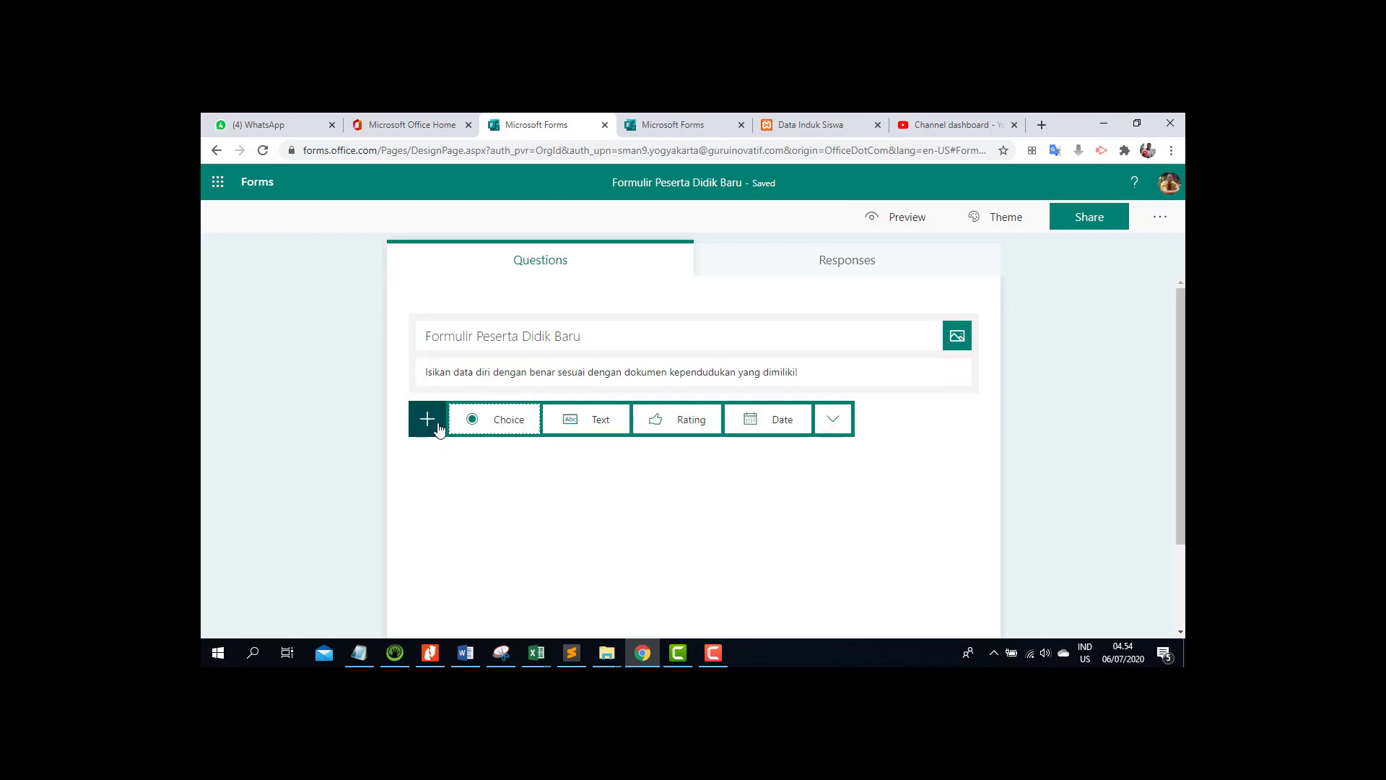
pyautogui.click(600, 421)
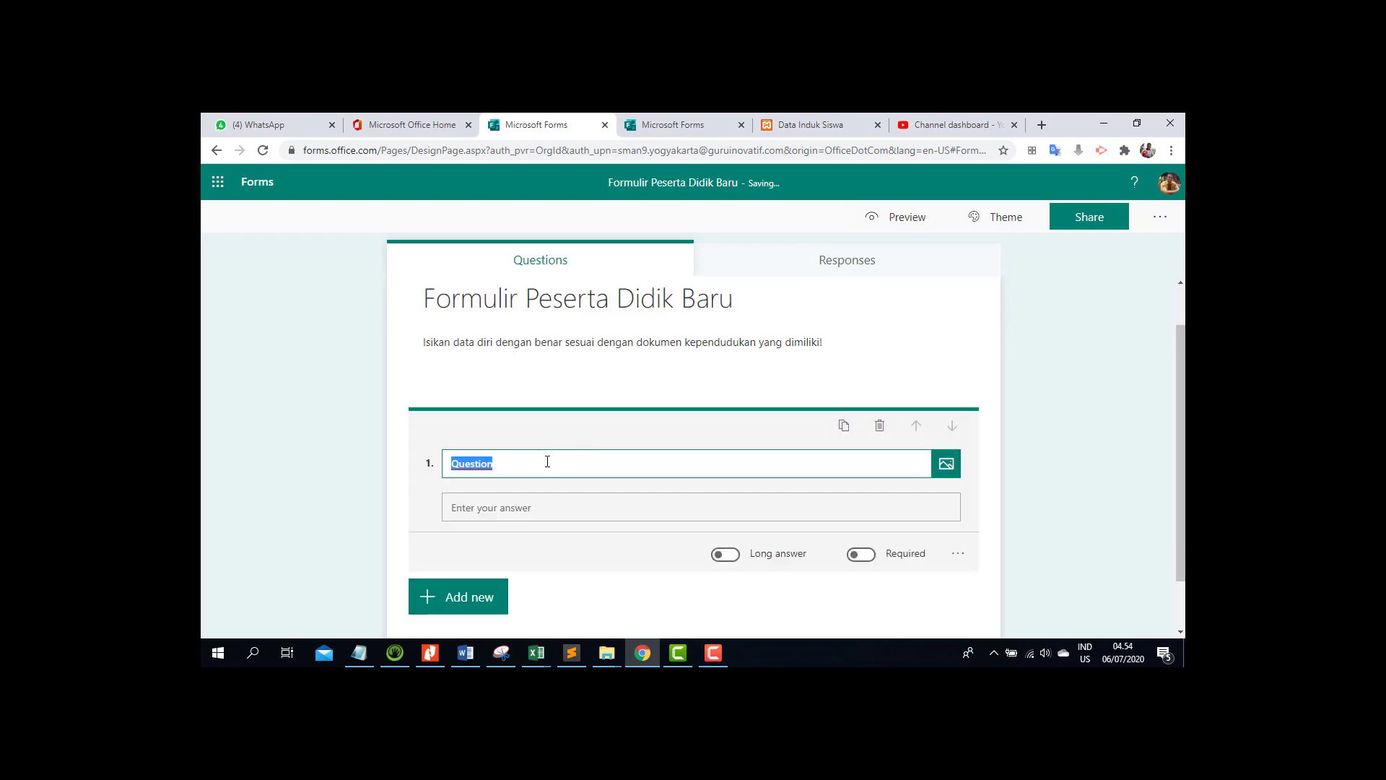
pyautogui.write('Nama Lengkap')
pyautogui.scroll(-1, 547, 461)
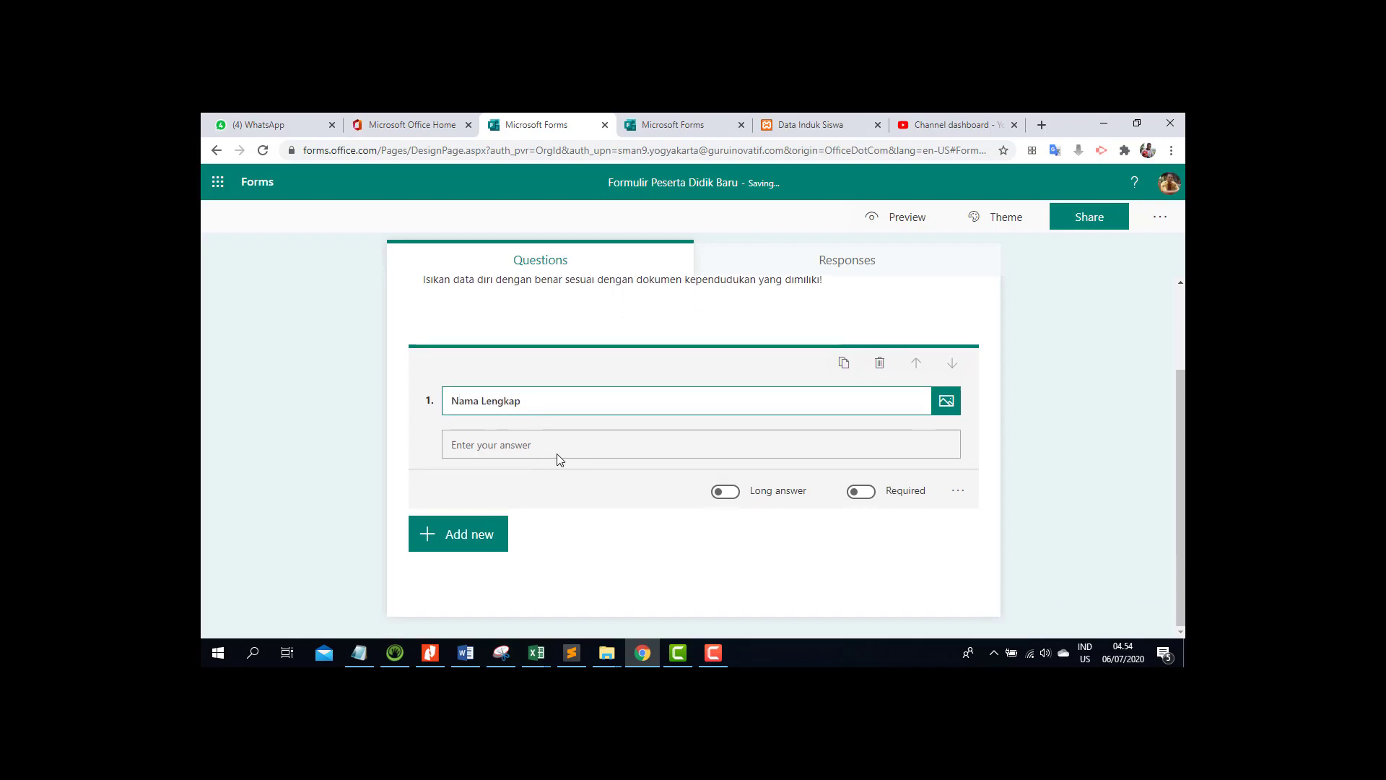
pyautogui.click(562, 449)
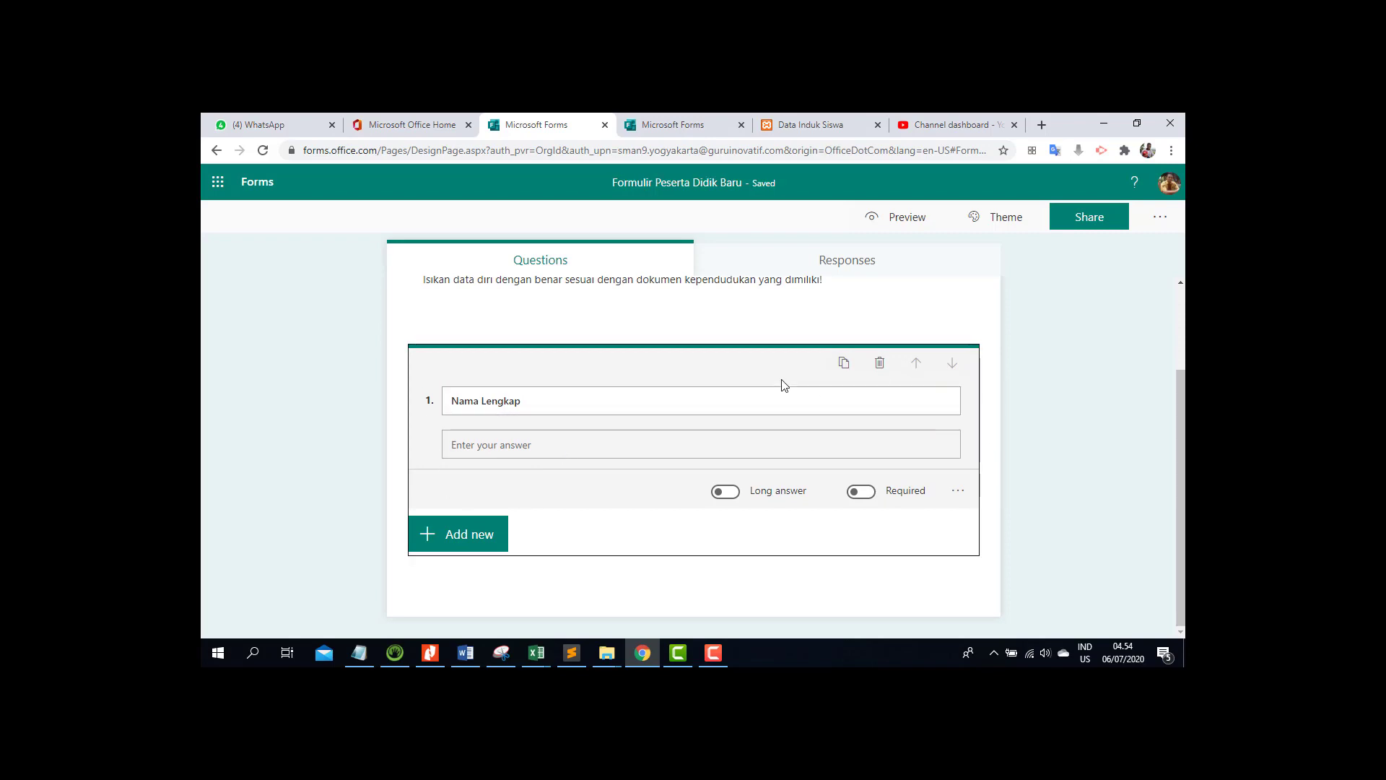
pyautogui.click(515, 399)
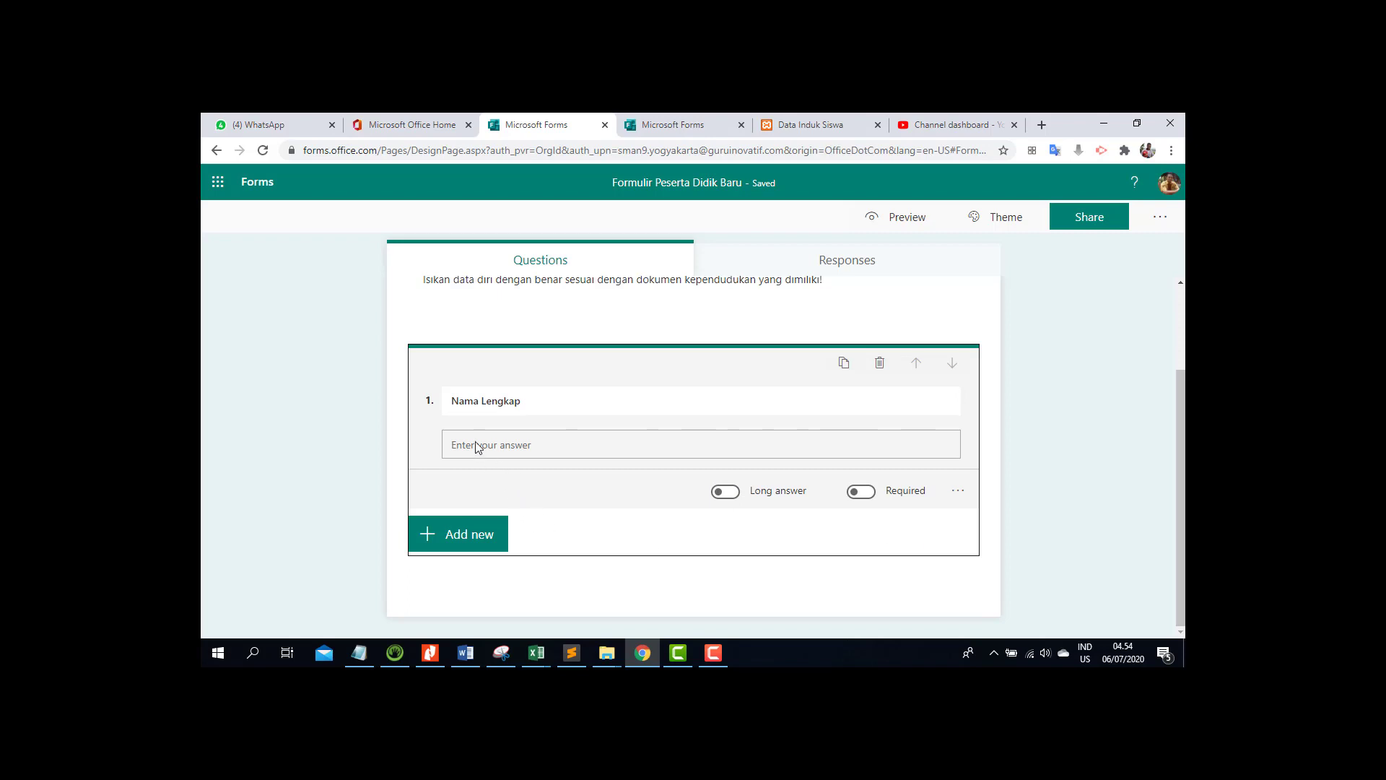
# - Keep the "Nama Lengkap" question as a short answer and make it required
pyautogui.click(727, 493)
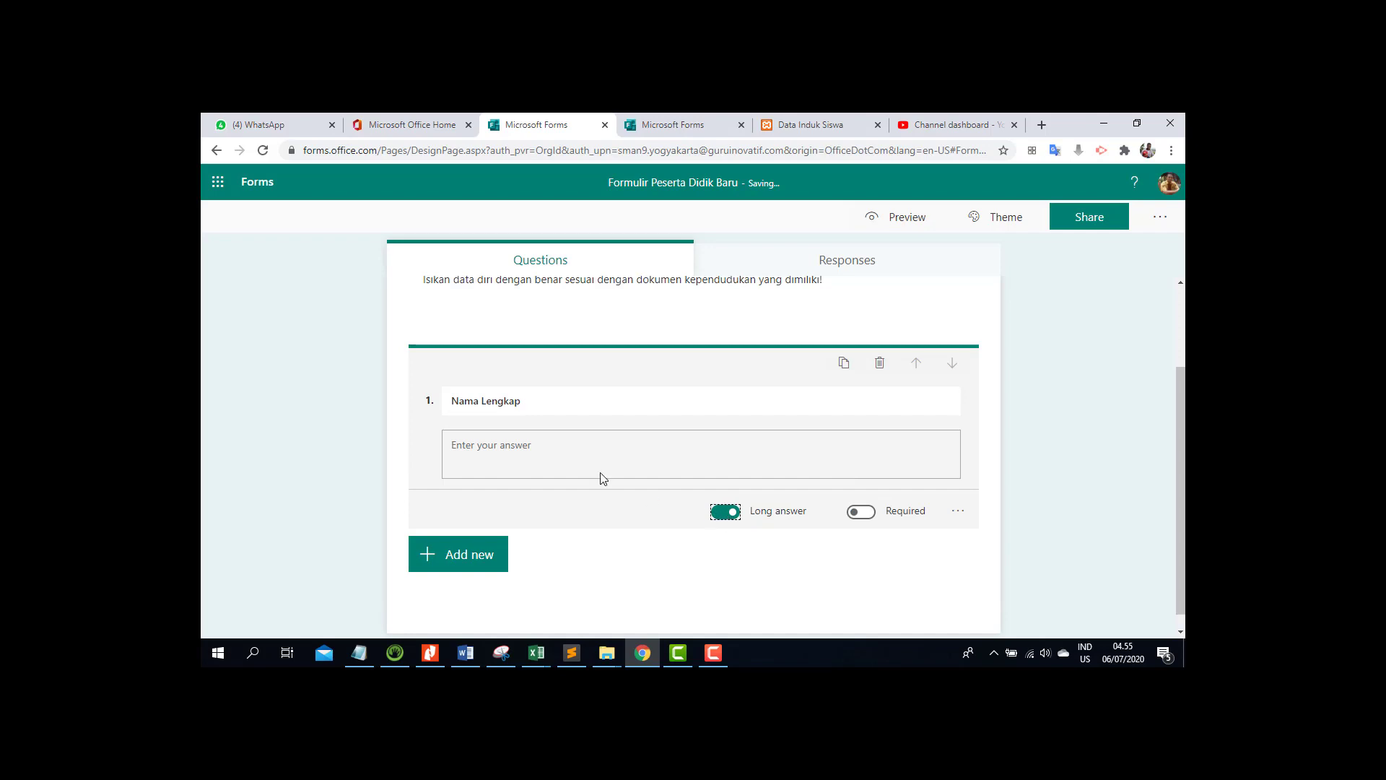
pyautogui.click(722, 513)
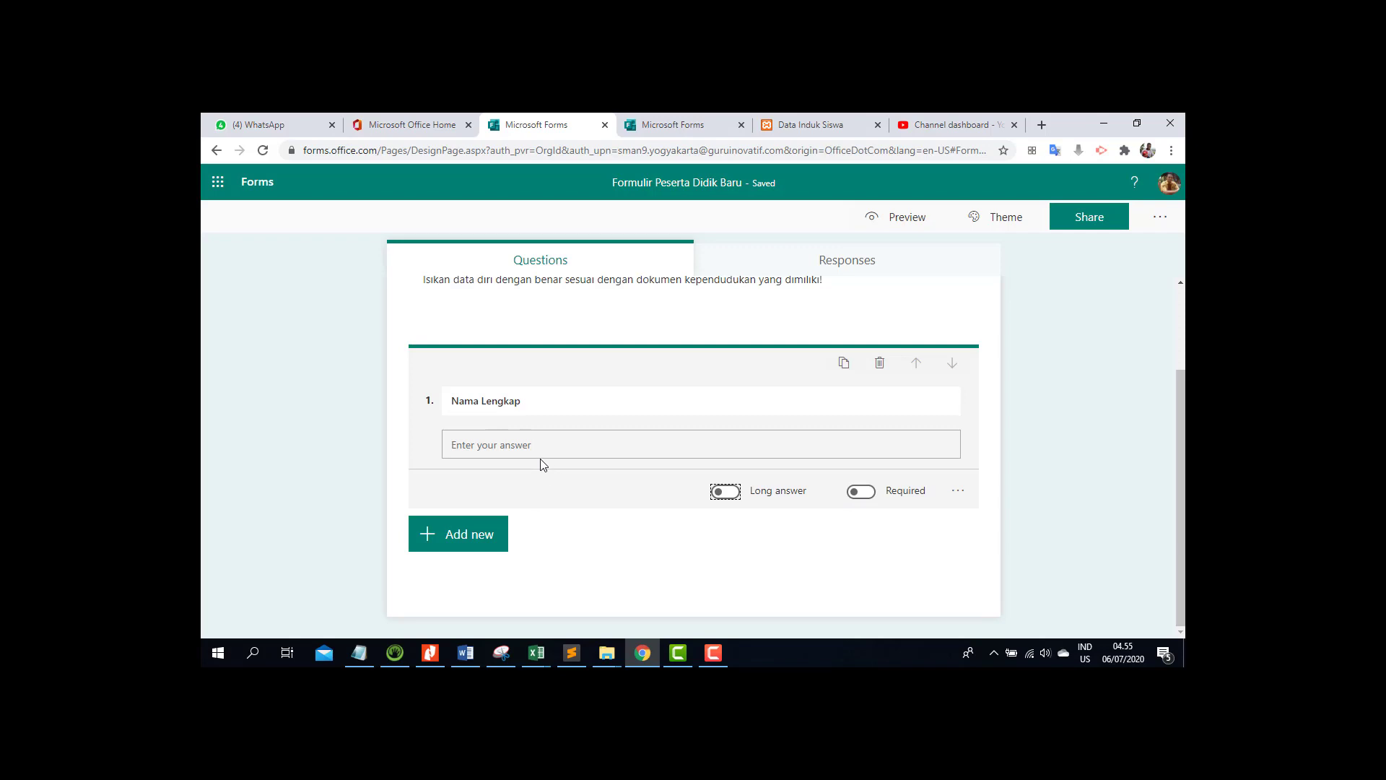
pyautogui.click(864, 494)
pyautogui.click(959, 492)
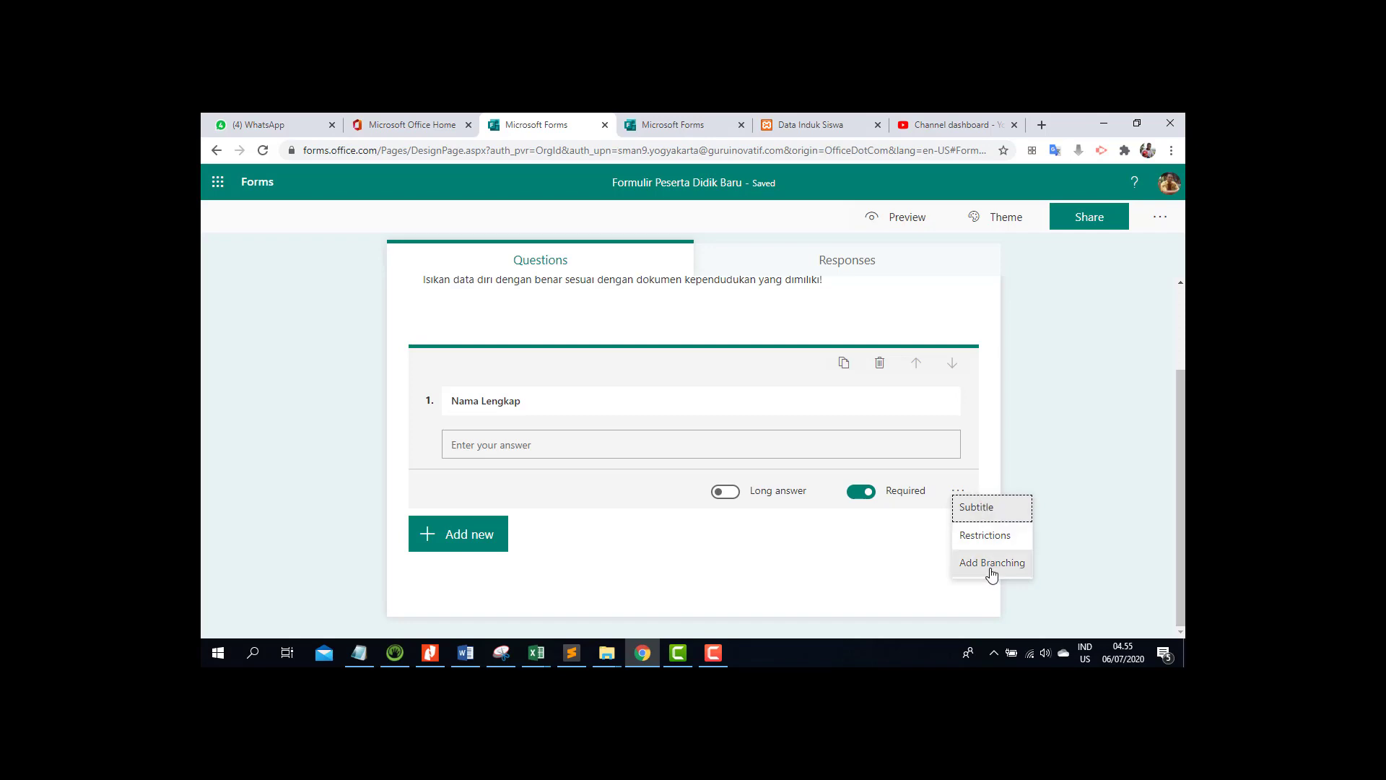
pyautogui.click(1009, 435)
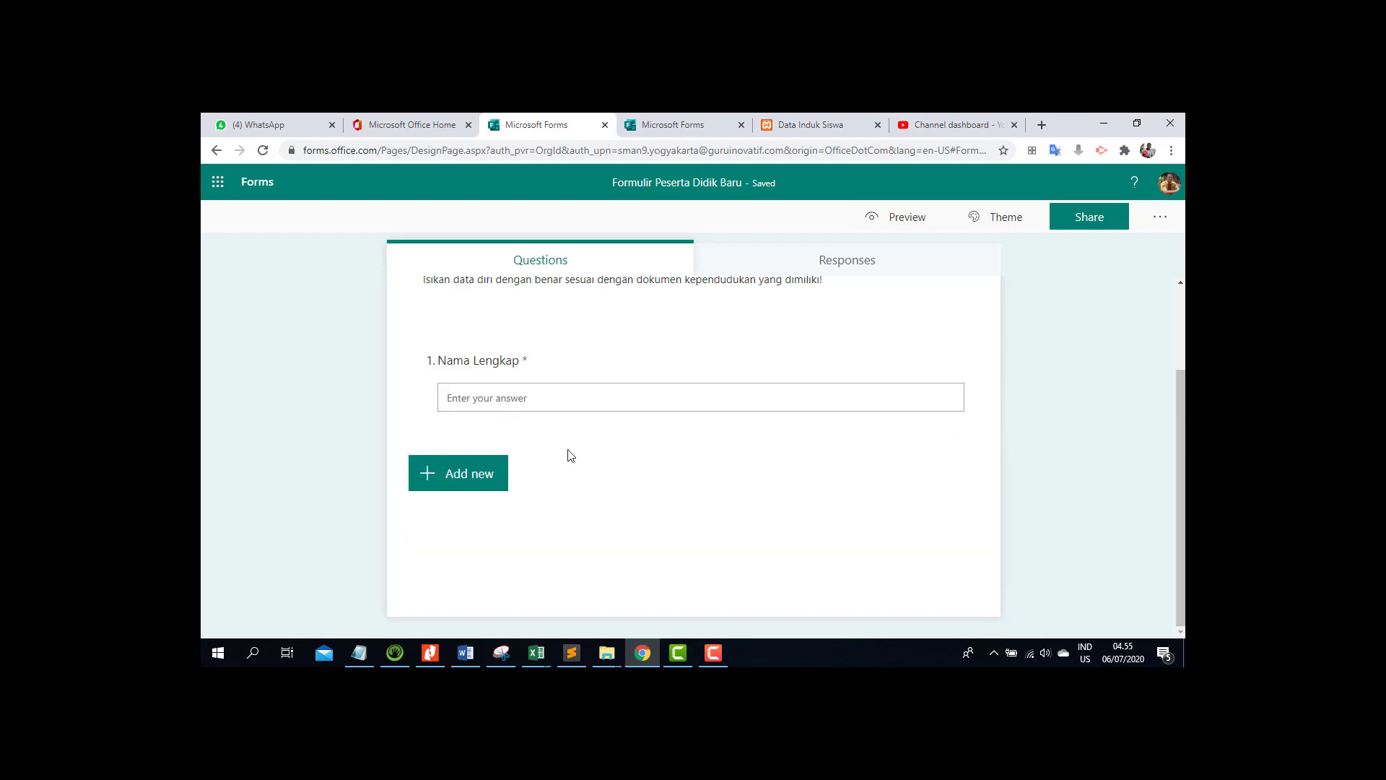
# - Add a second text question titled "Tempat Lahir" below the full-name question
pyautogui.click(473, 483)
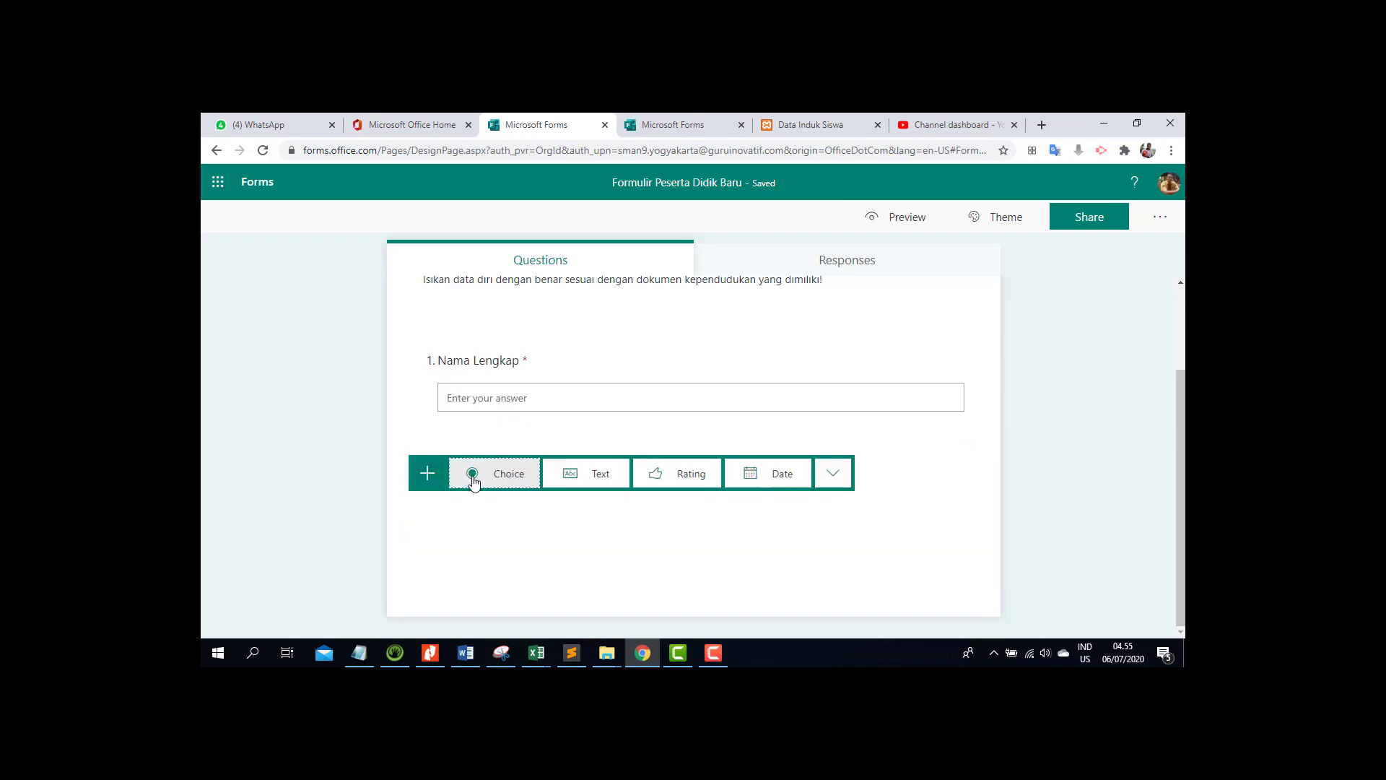
pyautogui.click(605, 480)
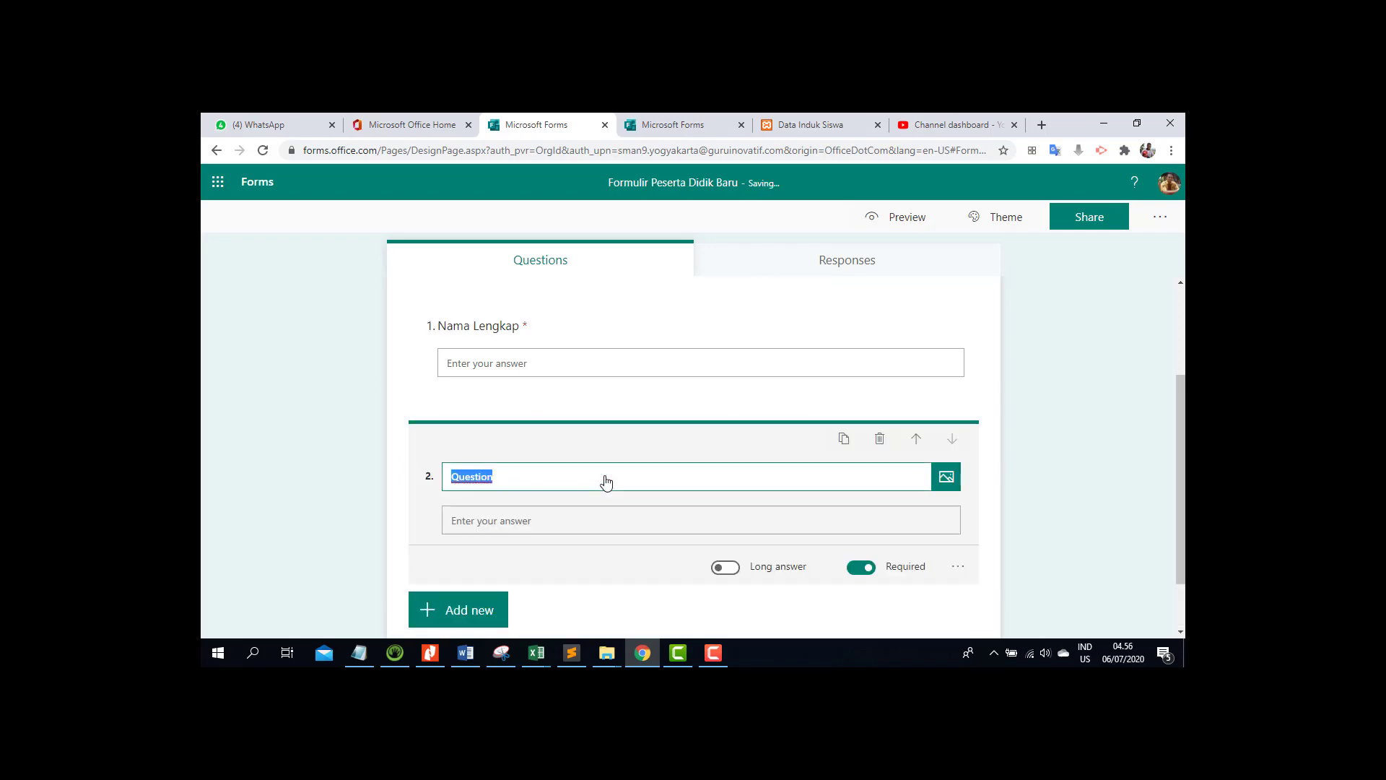
pyautogui.write('Tempat Lahir')
pyautogui.scroll(-1, 643, 560)
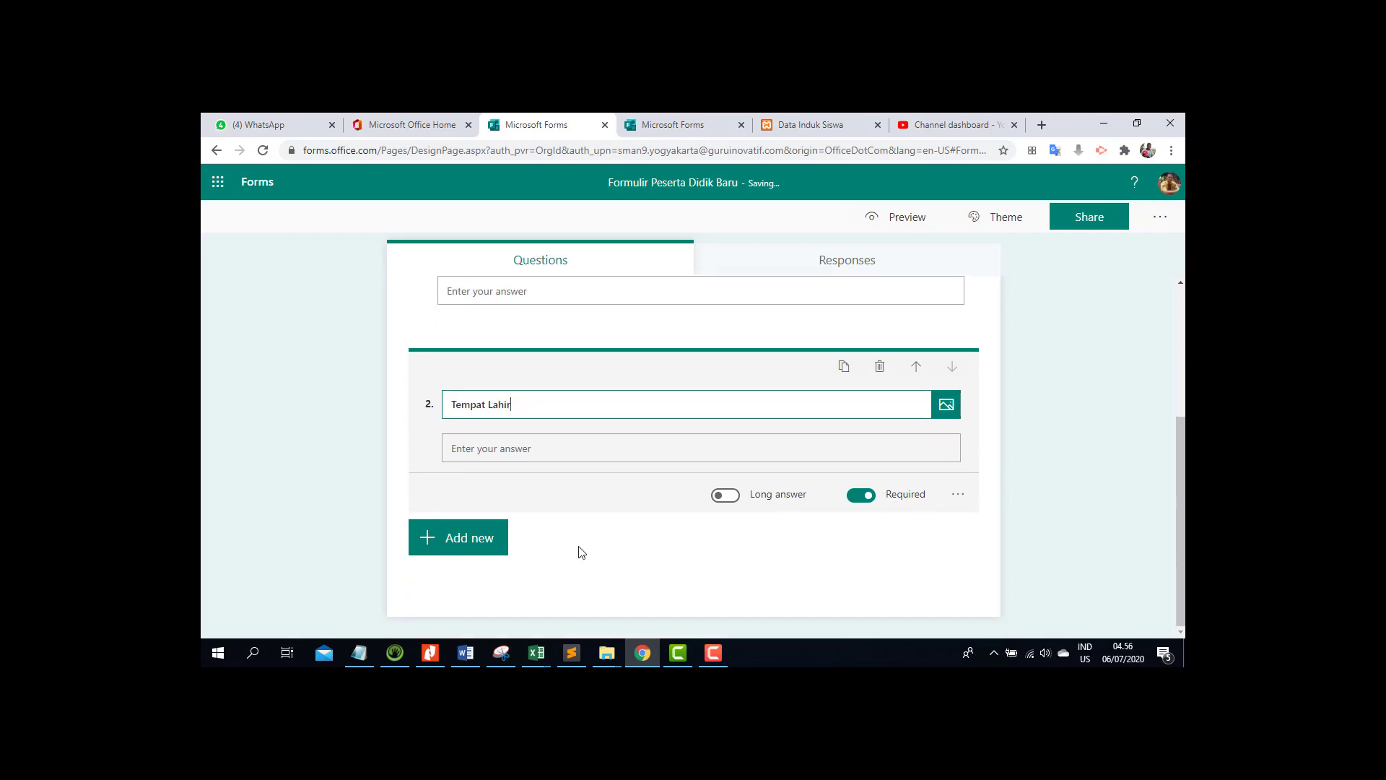
# - Add a date question titled "Tanggal Lahir" as the third question
pyautogui.click(480, 546)
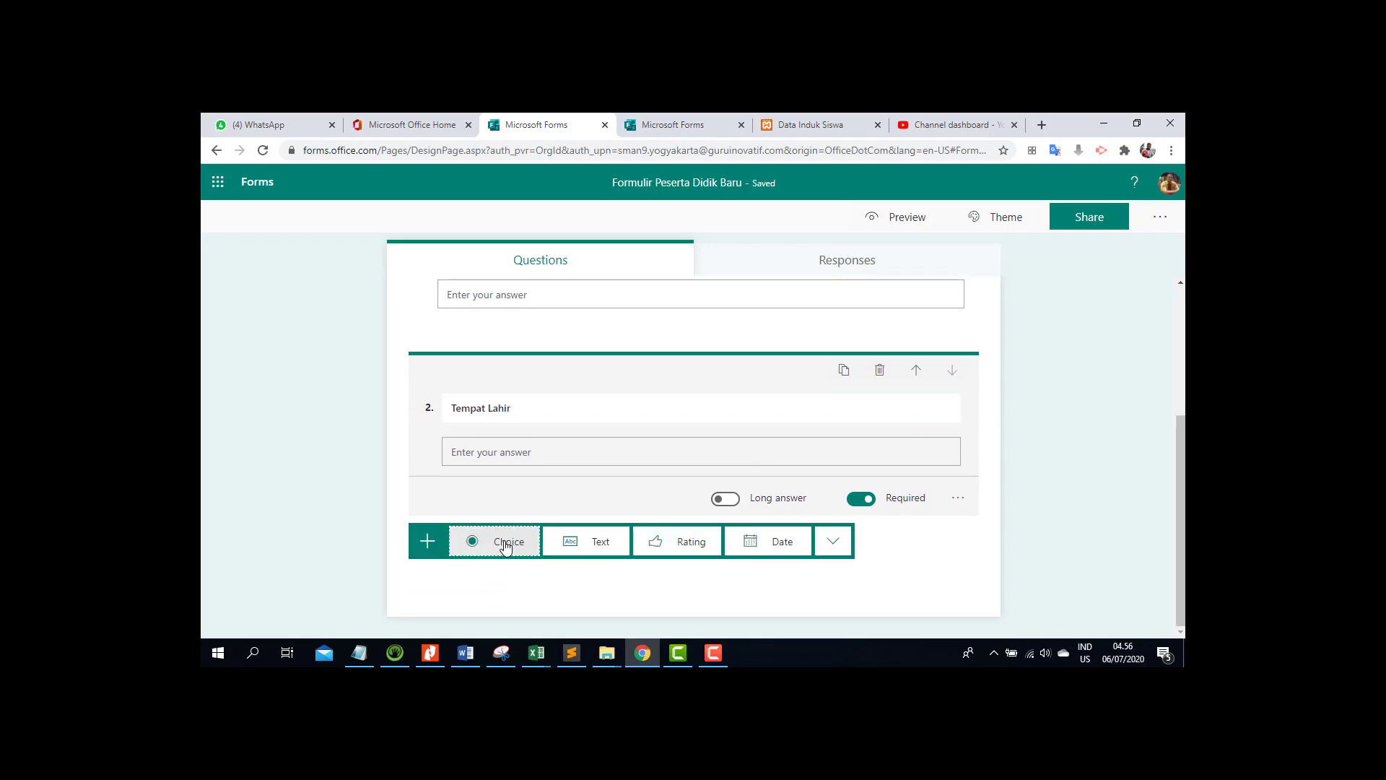
pyautogui.click(764, 547)
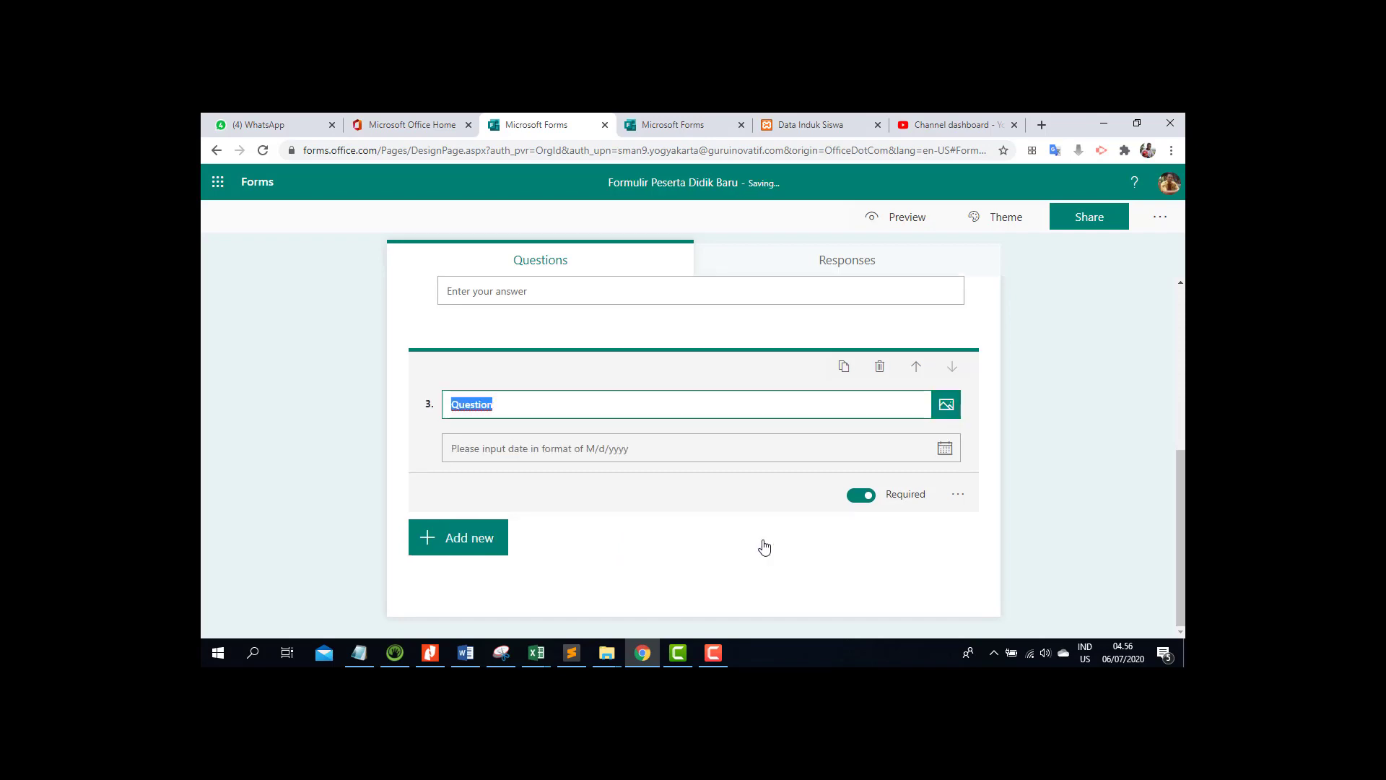
pyautogui.write('Te')
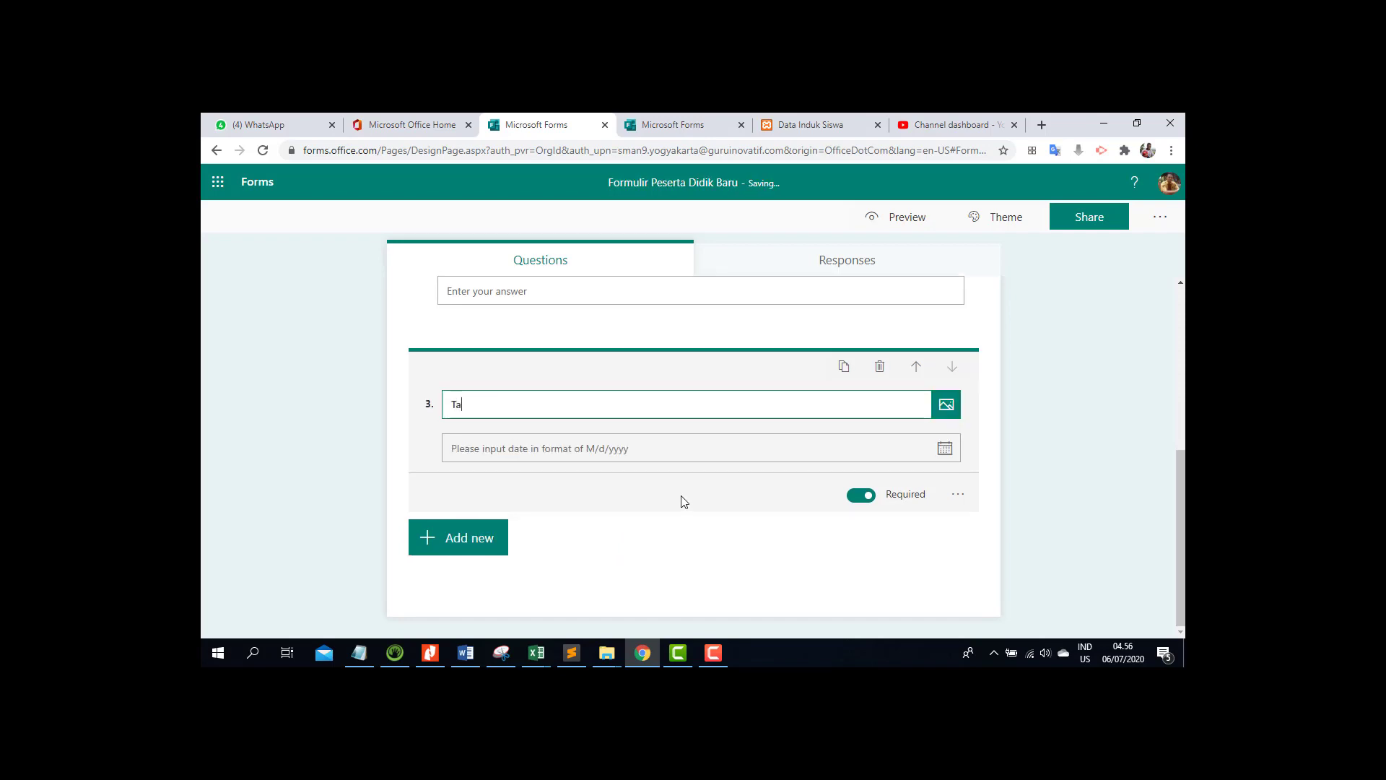
pyautogui.write('nggal Lahir')
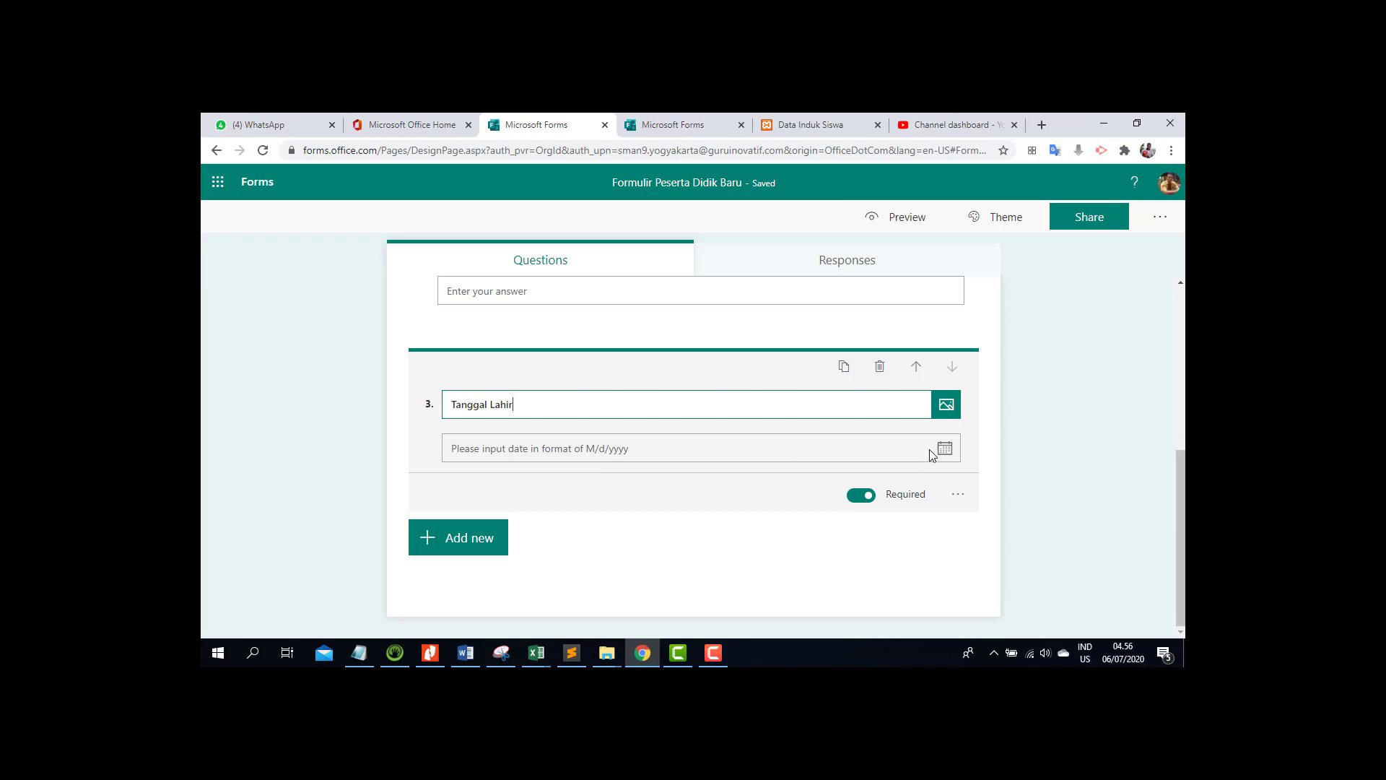
pyautogui.click(825, 448)
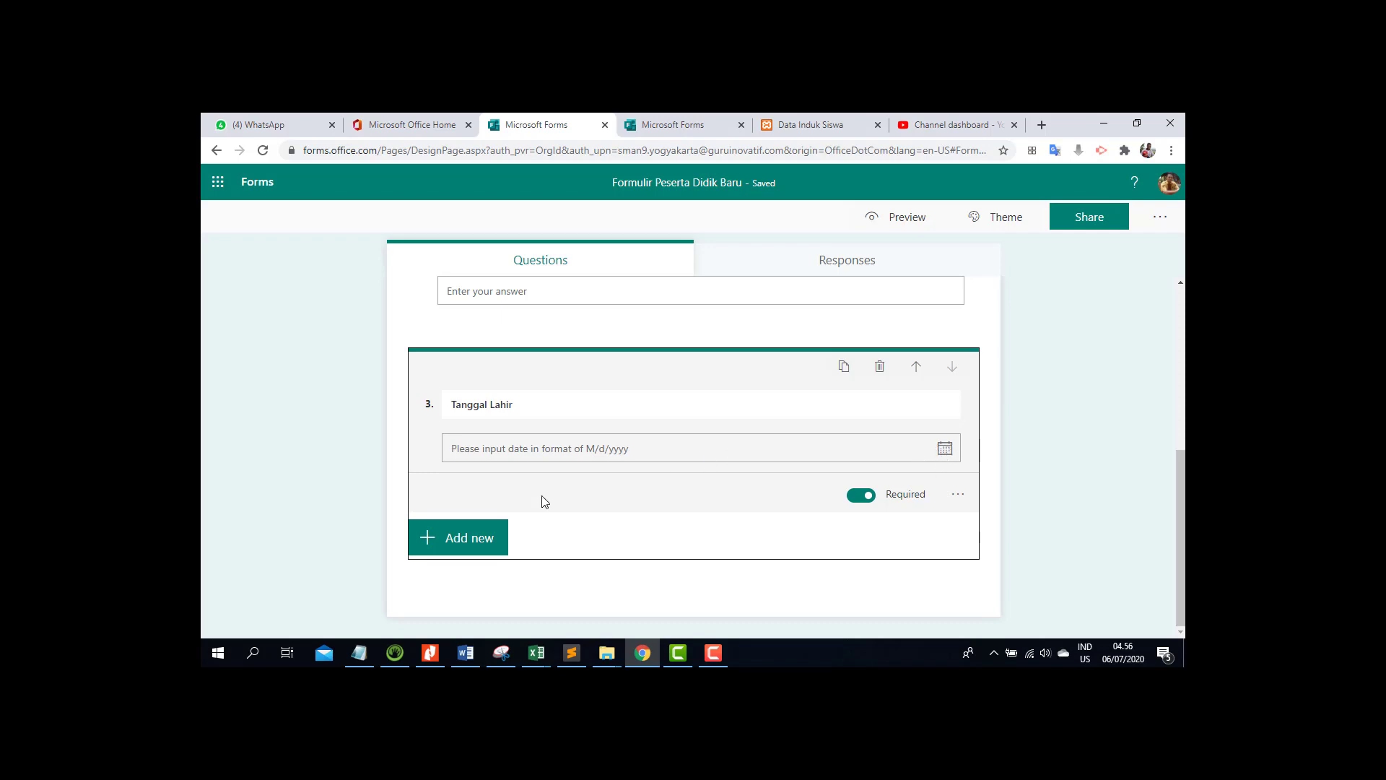
# - Add a choice question titled "Jenis Kelamin" as the fourth question
pyautogui.scroll(3, 469, 540)
pyautogui.scroll(-2, 519, 533)
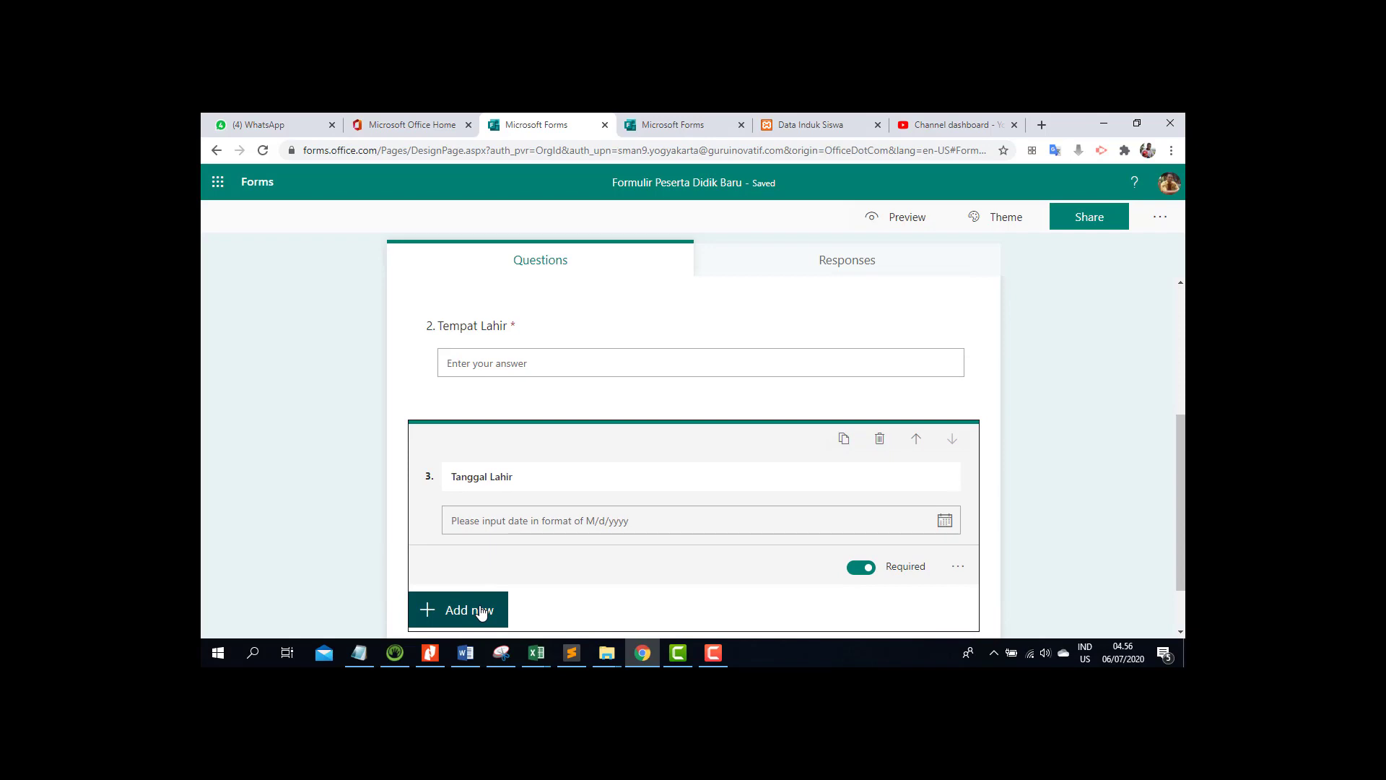
pyautogui.click(482, 613)
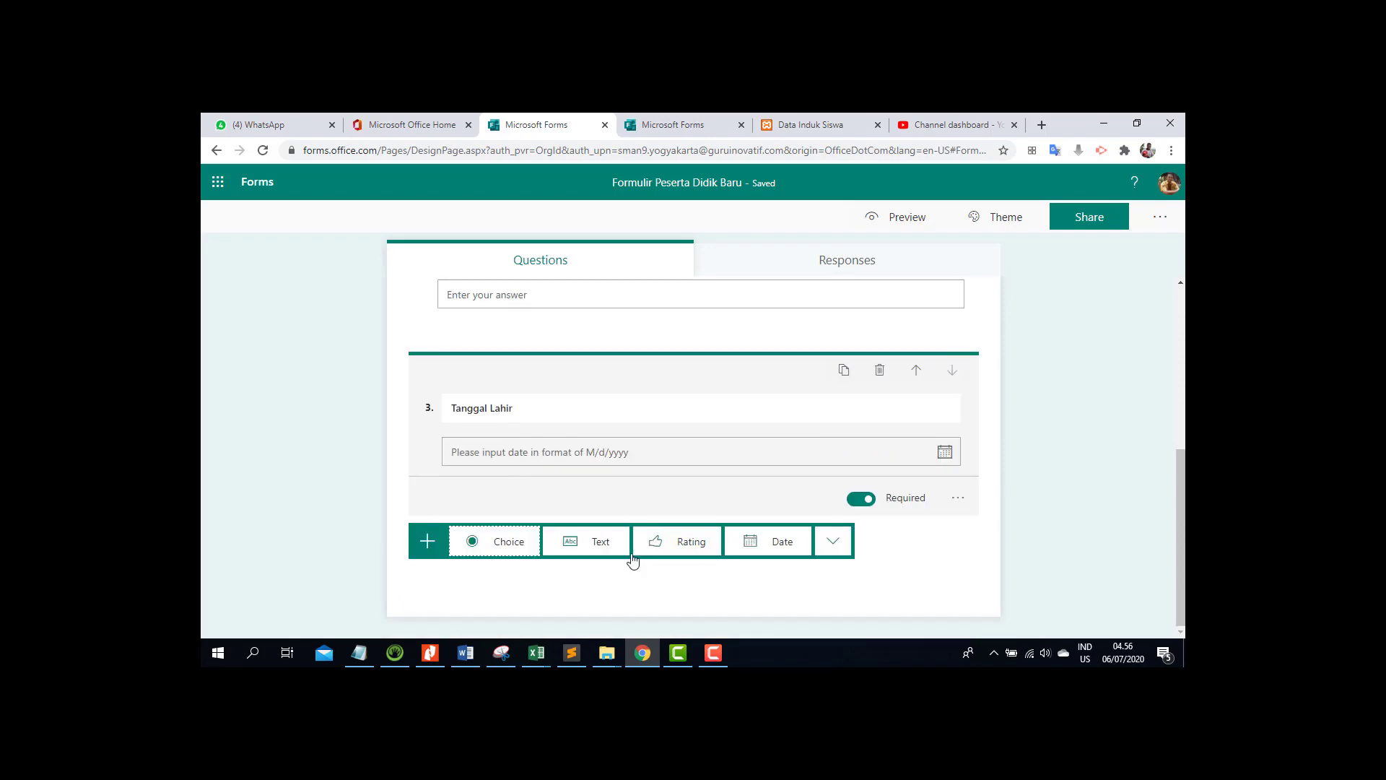
pyautogui.click(499, 547)
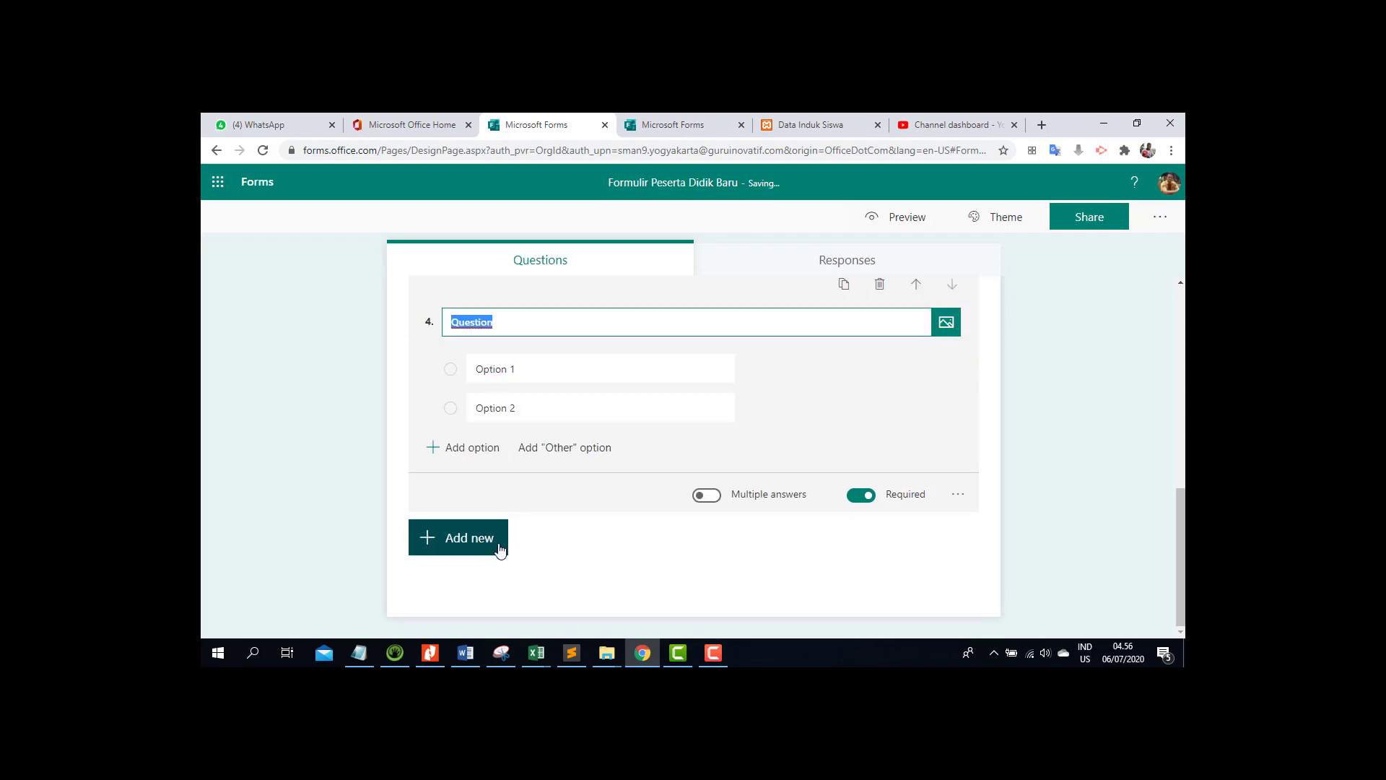
pyautogui.write('Jenis ')
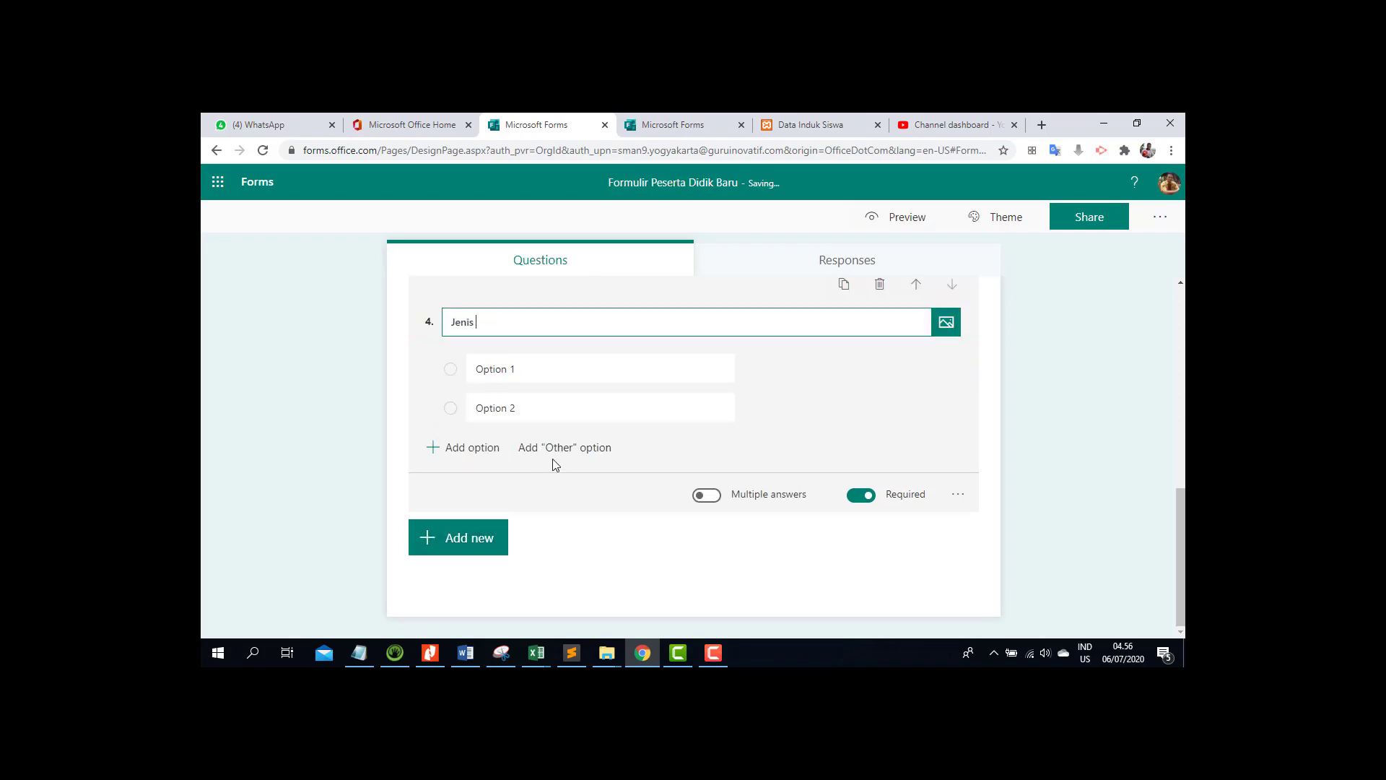
pyautogui.write('Kelamin')
# - Set the two options of the "Jenis Kelamin" question to "Laki-laki" and "Perempuan"
pyautogui.click(530, 377)
pyautogui.click(553, 377)
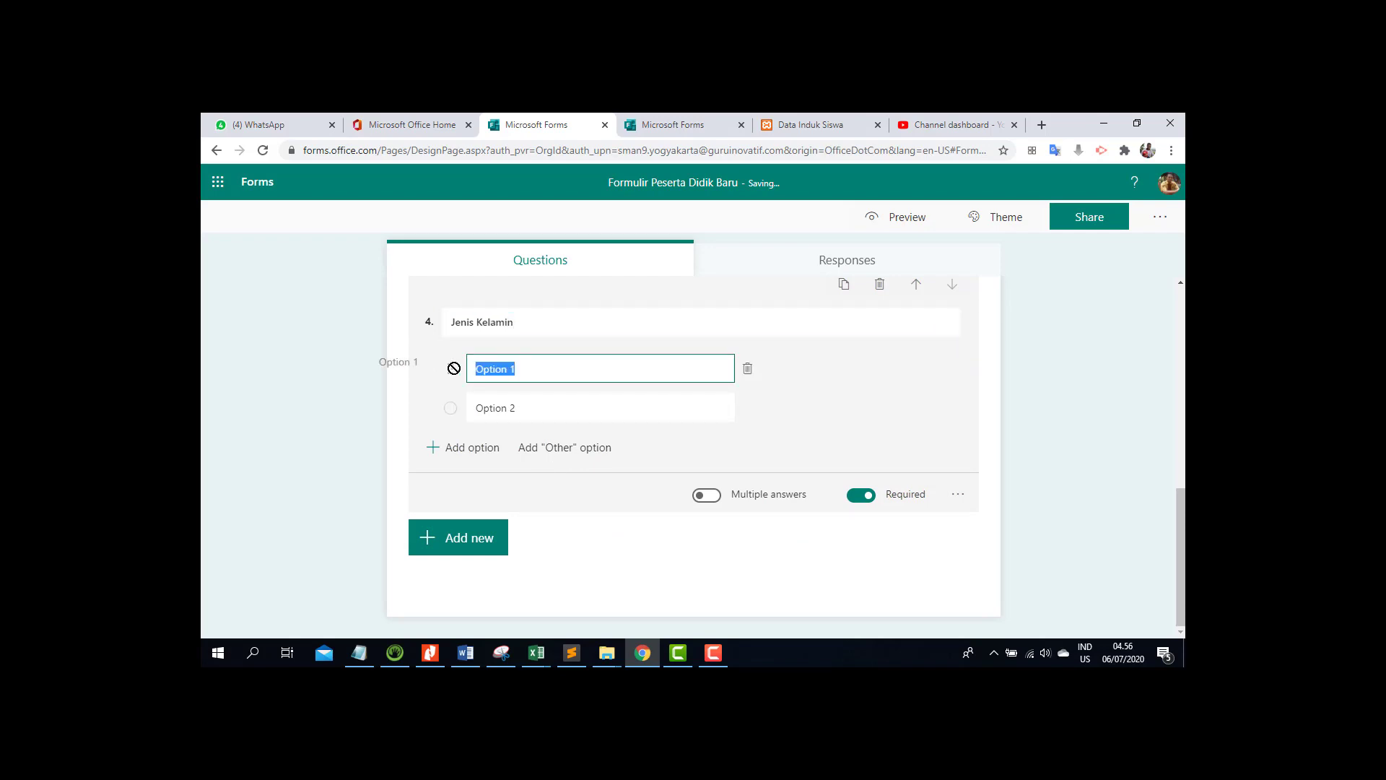
pyautogui.write('Laki-laki')
pyautogui.click(534, 403)
pyautogui.write('Perempuan')
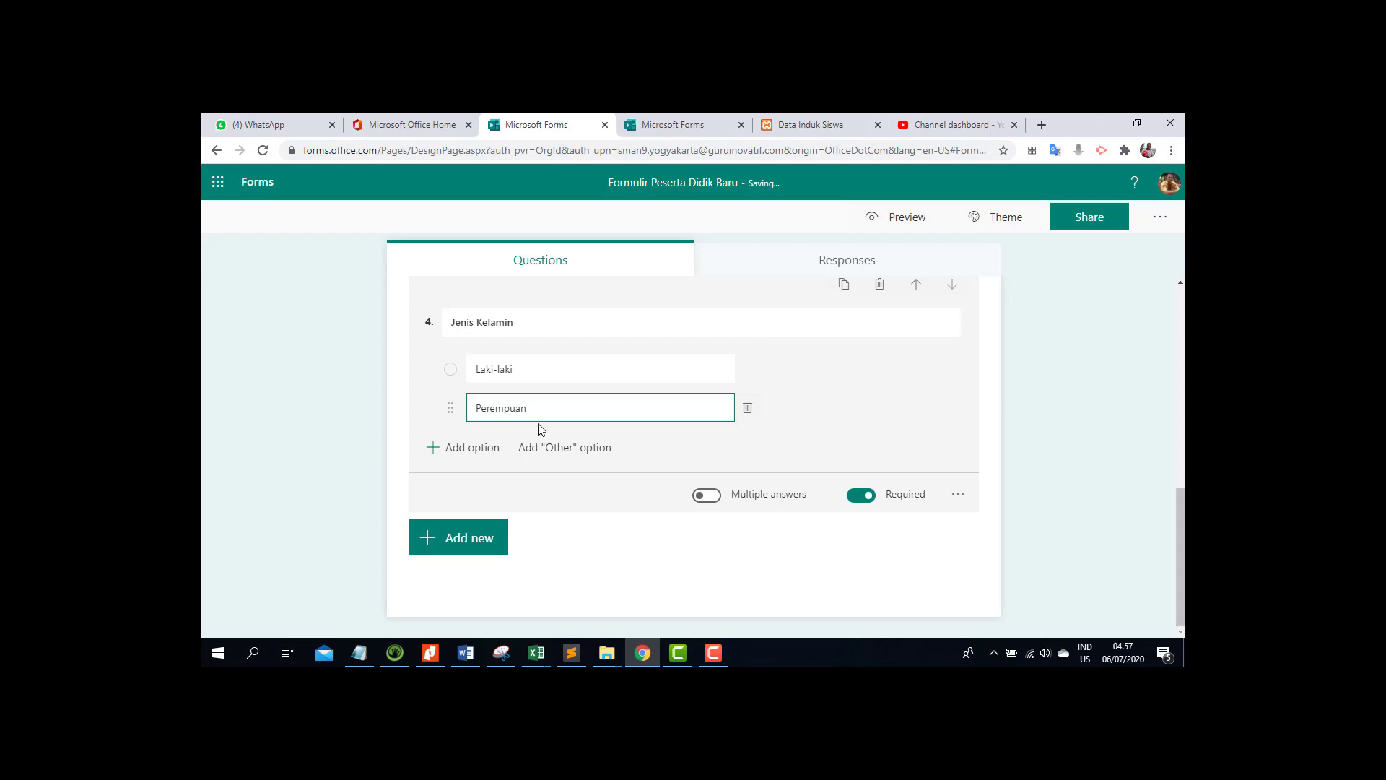
pyautogui.click(564, 527)
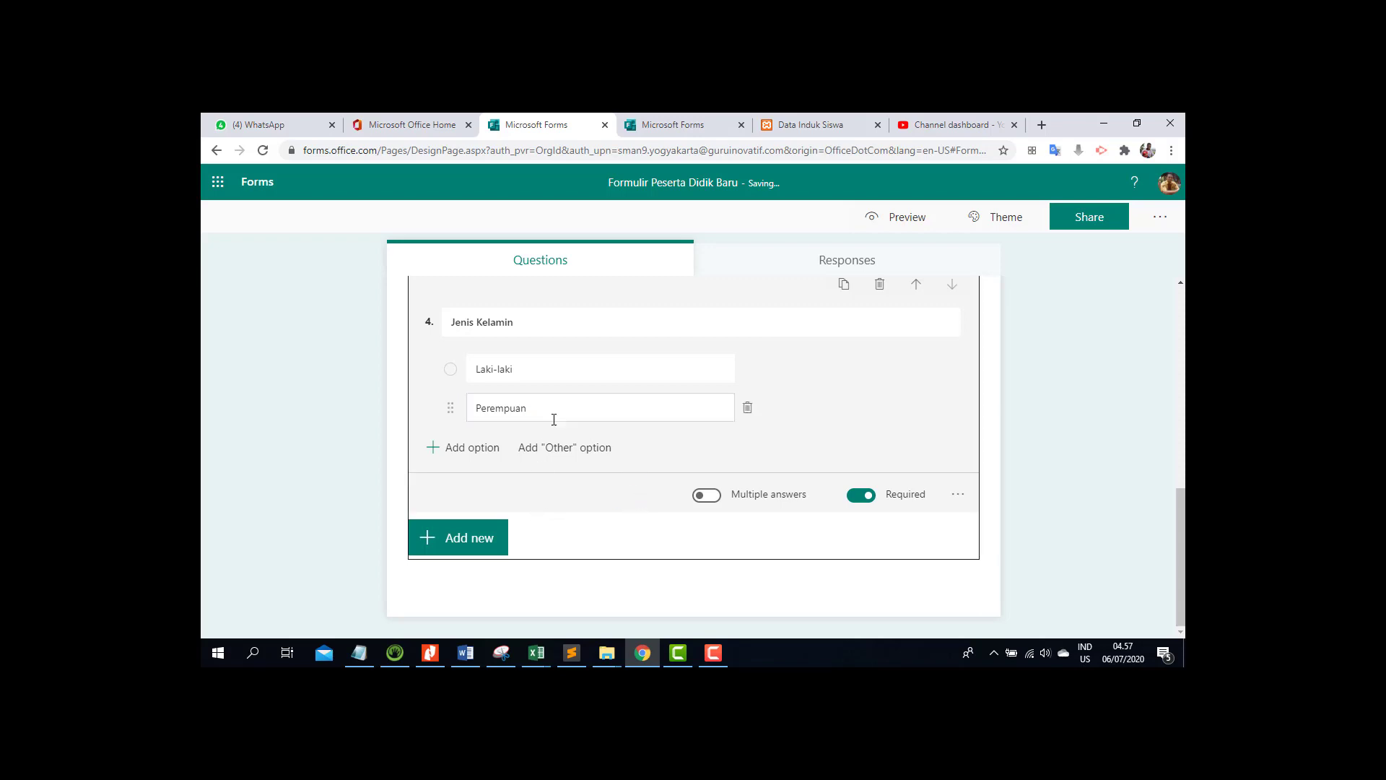
pyautogui.scroll(2, 551, 443)
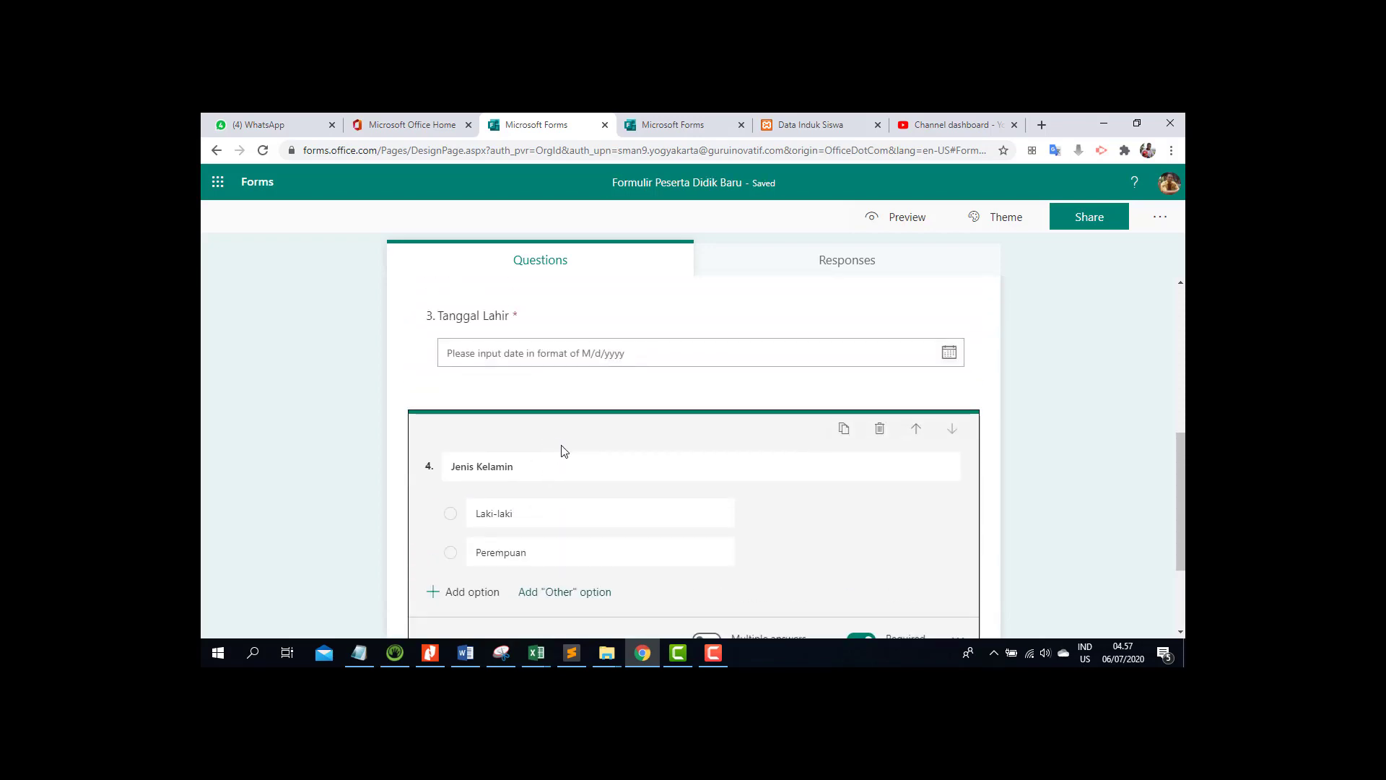
pyautogui.scroll(5, 564, 451)
pyautogui.scroll(-4, 564, 451)
pyautogui.scroll(-3, 564, 451)
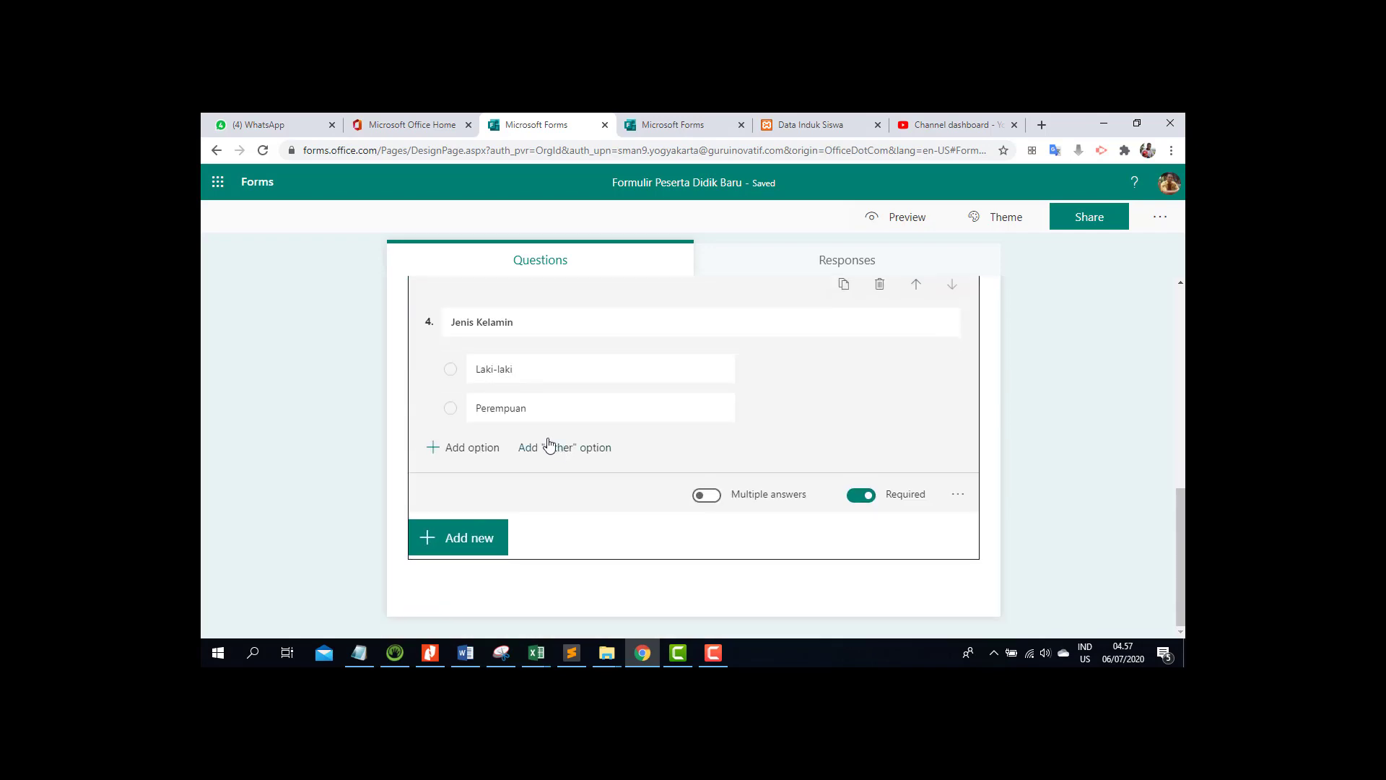
# - Add a choice question titled "Agama" as the fifth question
pyautogui.click(535, 415)
pyautogui.click(477, 547)
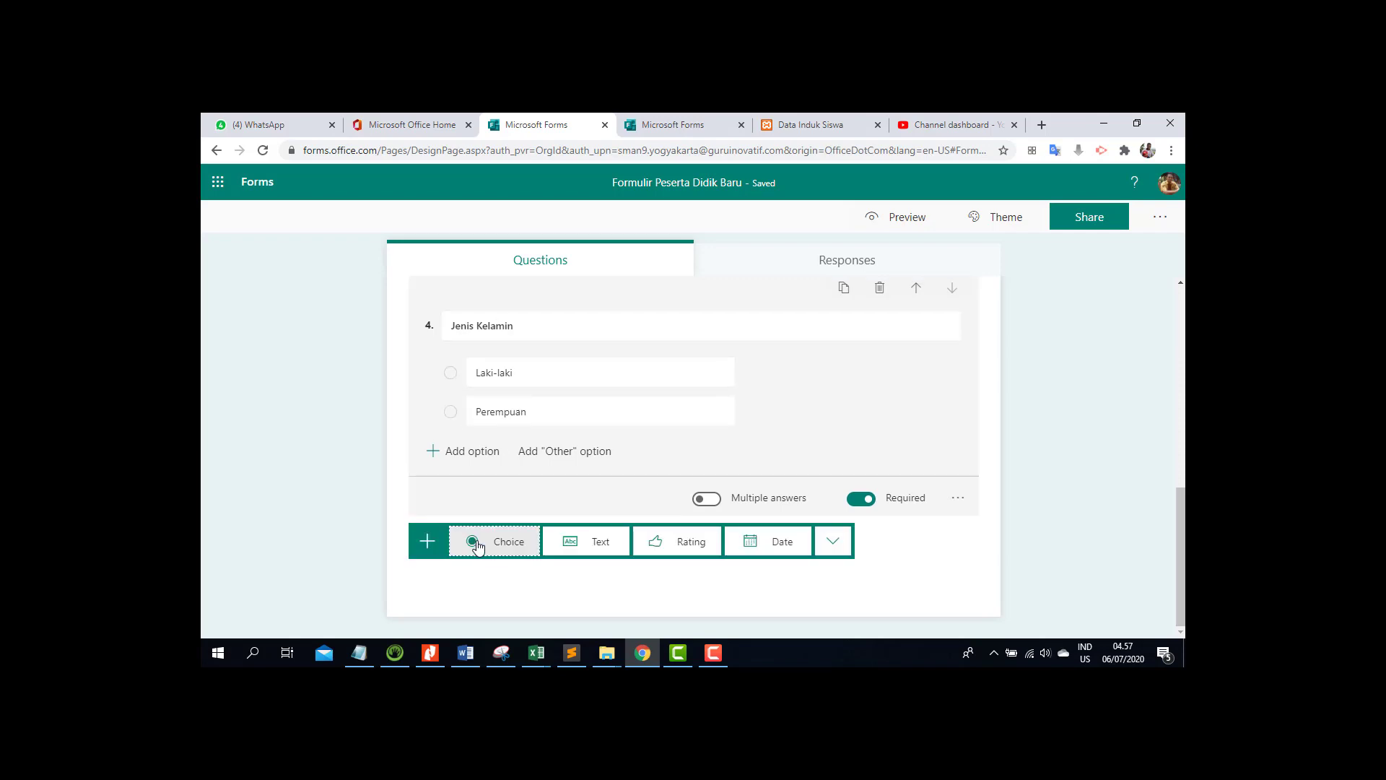
pyautogui.click(524, 545)
pyautogui.write('Agama')
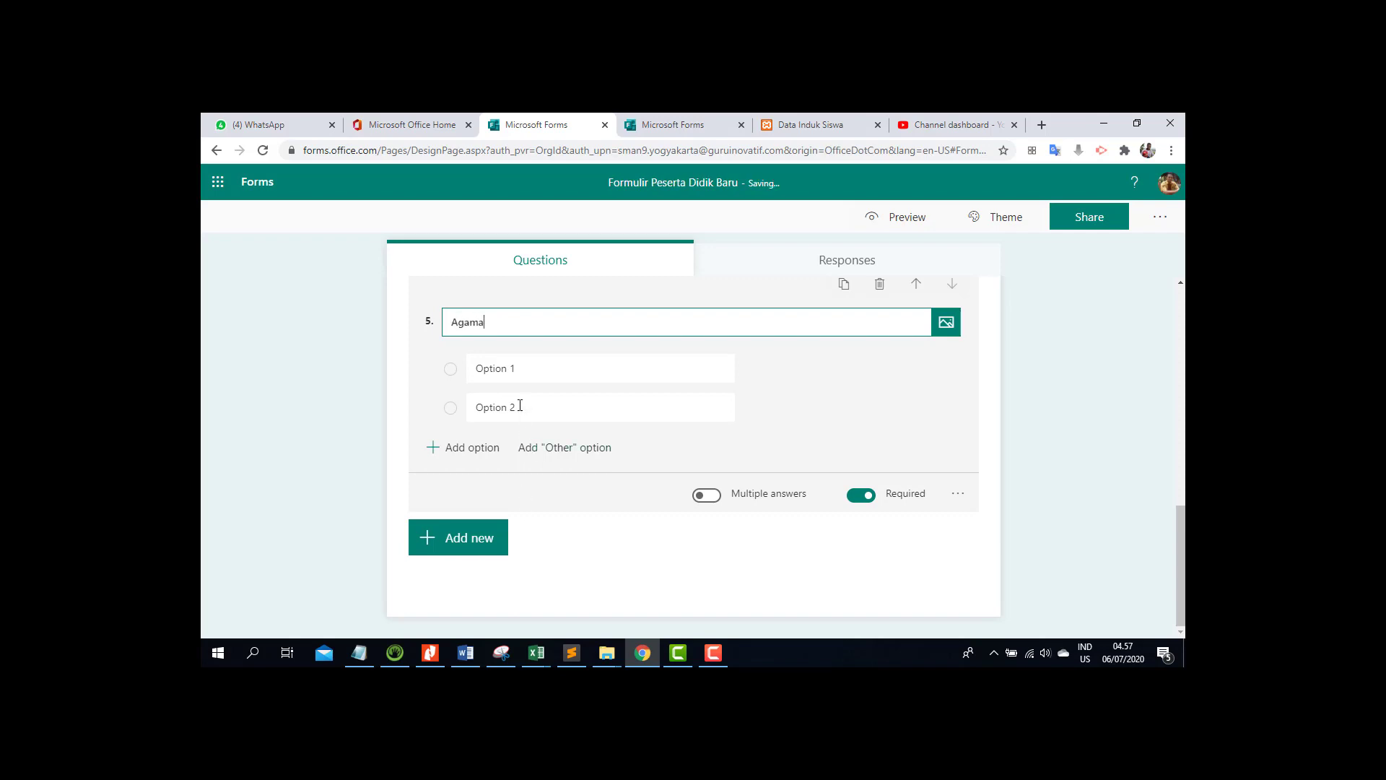
# - Set the first two options of the "Agama" question to "Islam" and "Kristen"
pyautogui.click(511, 370)
pyautogui.write('Islam')
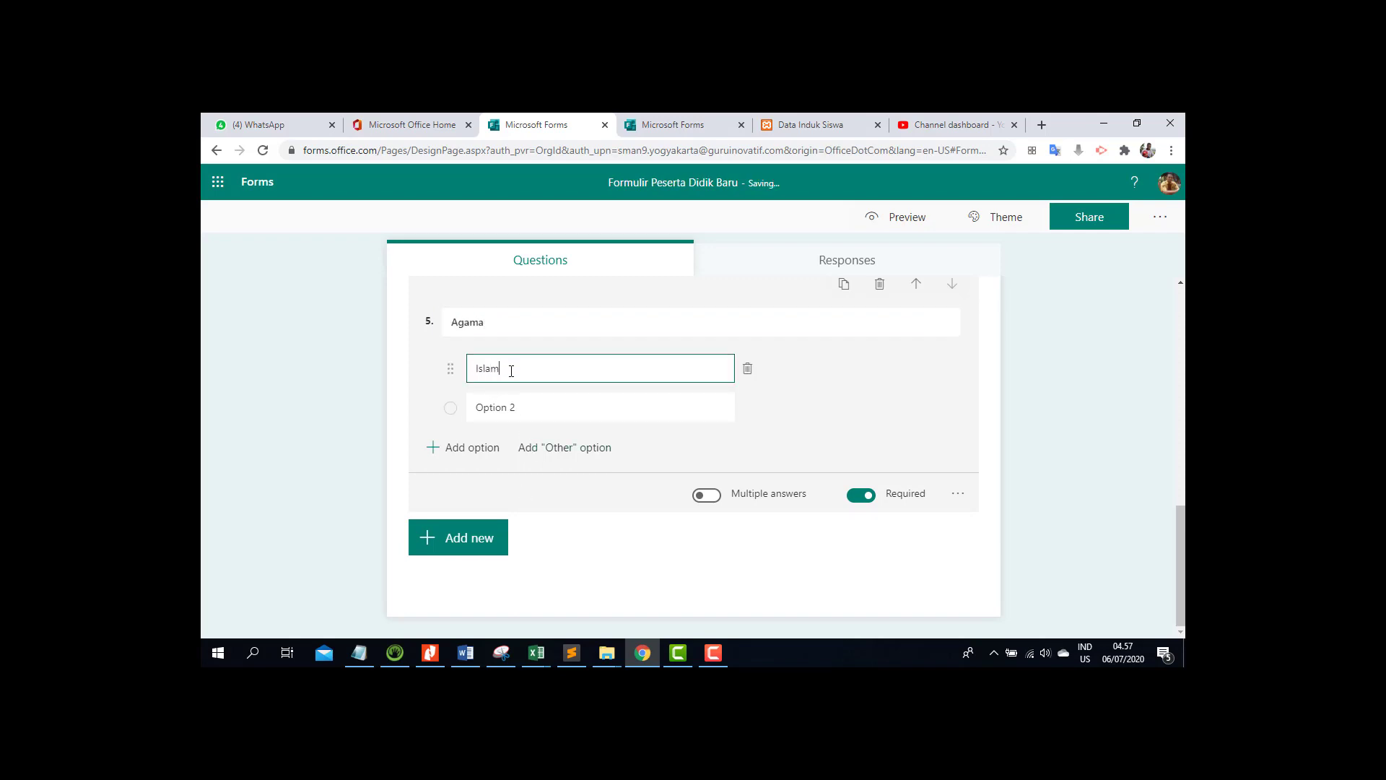
pyautogui.click(511, 408)
pyautogui.write('Kristen')
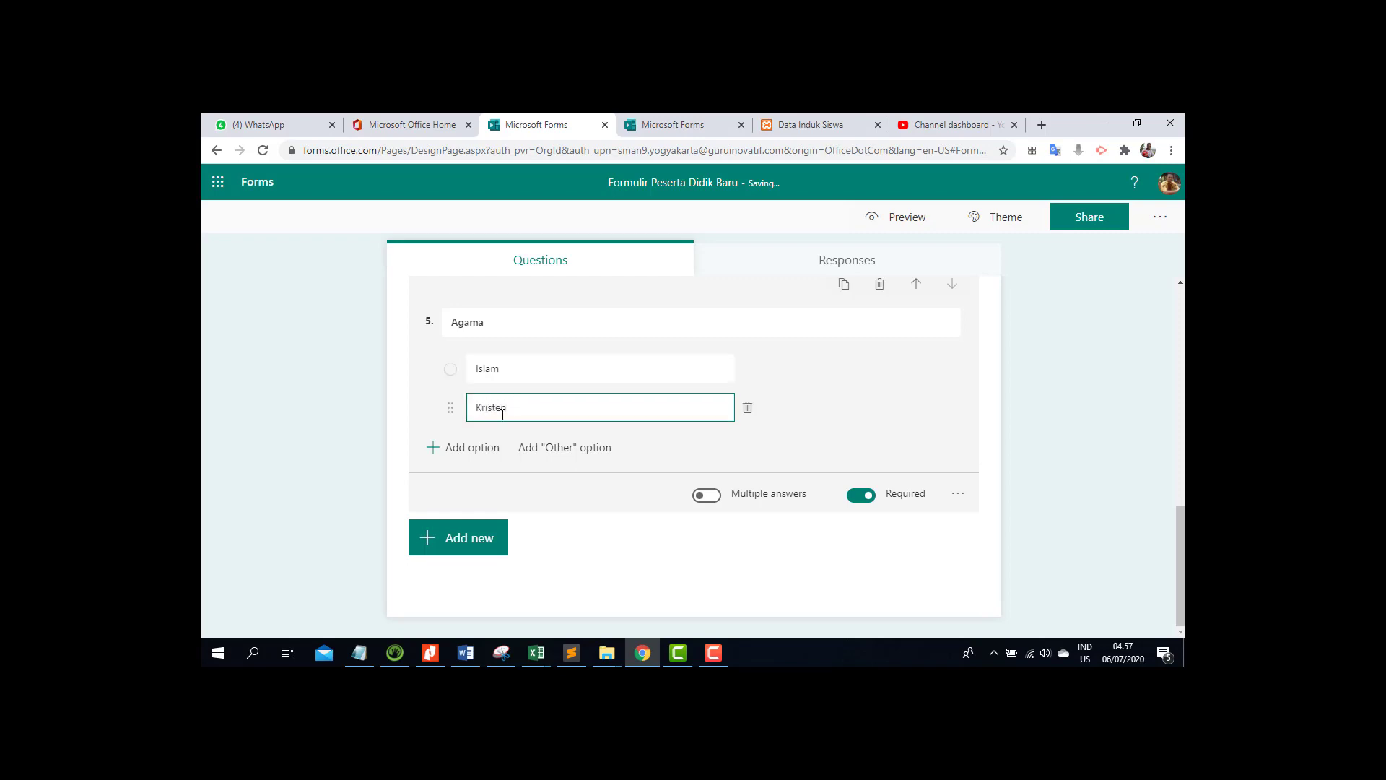
# - Add "Katholik" and "Hindu" as the third and fourth options of the "Agama" question
pyautogui.click(473, 447)
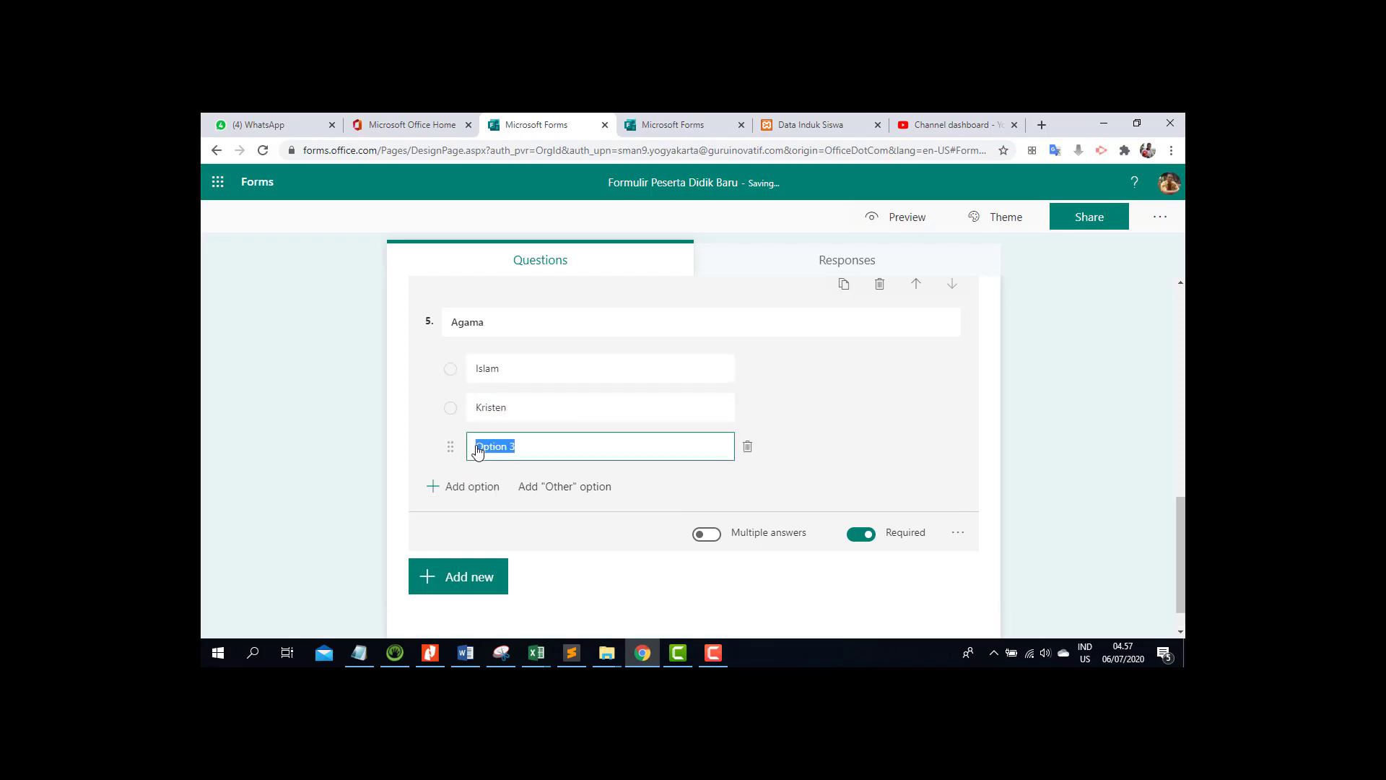
pyautogui.write('Hi')
pyautogui.doubleClick(498, 445)
pyautogui.write('Katholik')
pyautogui.click(466, 486)
pyautogui.write('Hind')
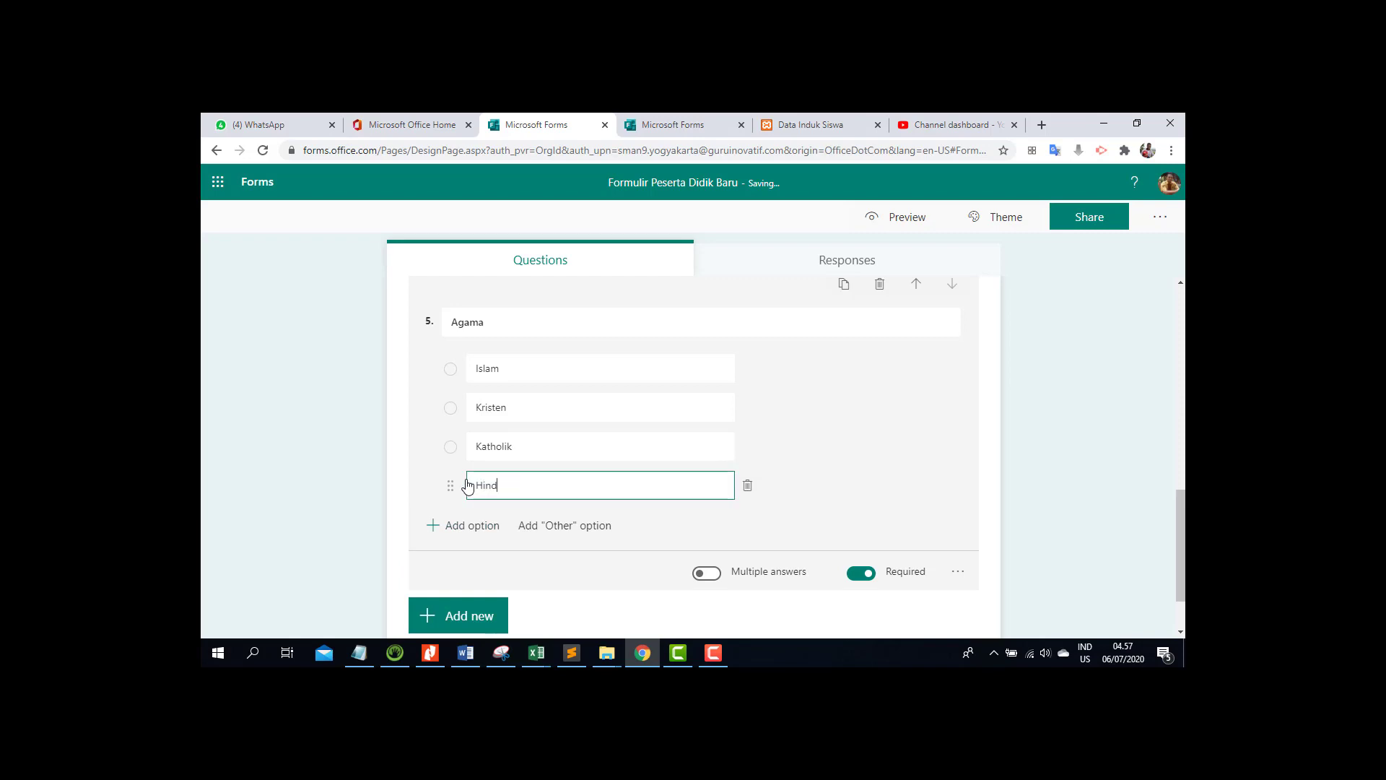
pyautogui.write('u')
# - Add three more options to the "Agama" question: "Budha", "Konghuchu" and "Kepercayaan TYME"
pyautogui.click(460, 533)
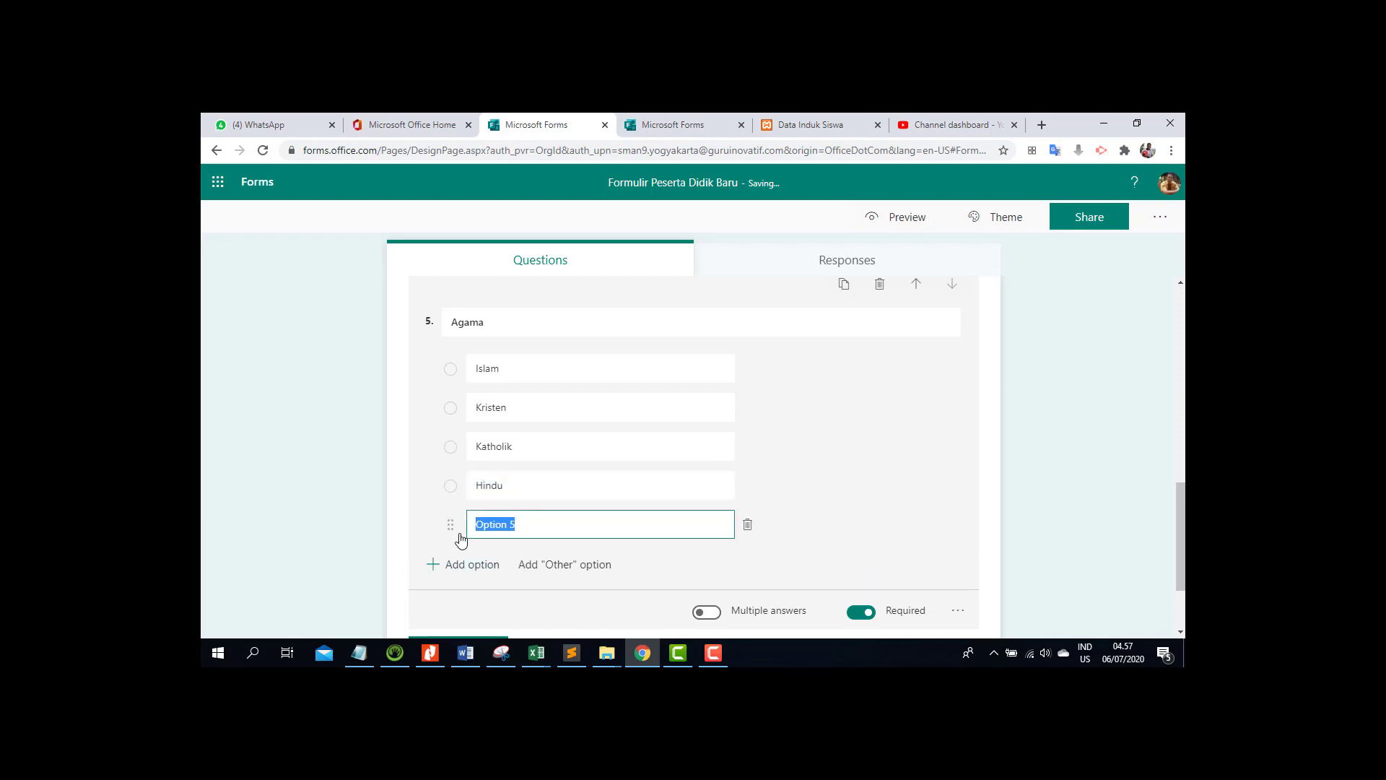
pyautogui.write('Budha')
pyautogui.click(462, 566)
pyautogui.write('Konghuchu')
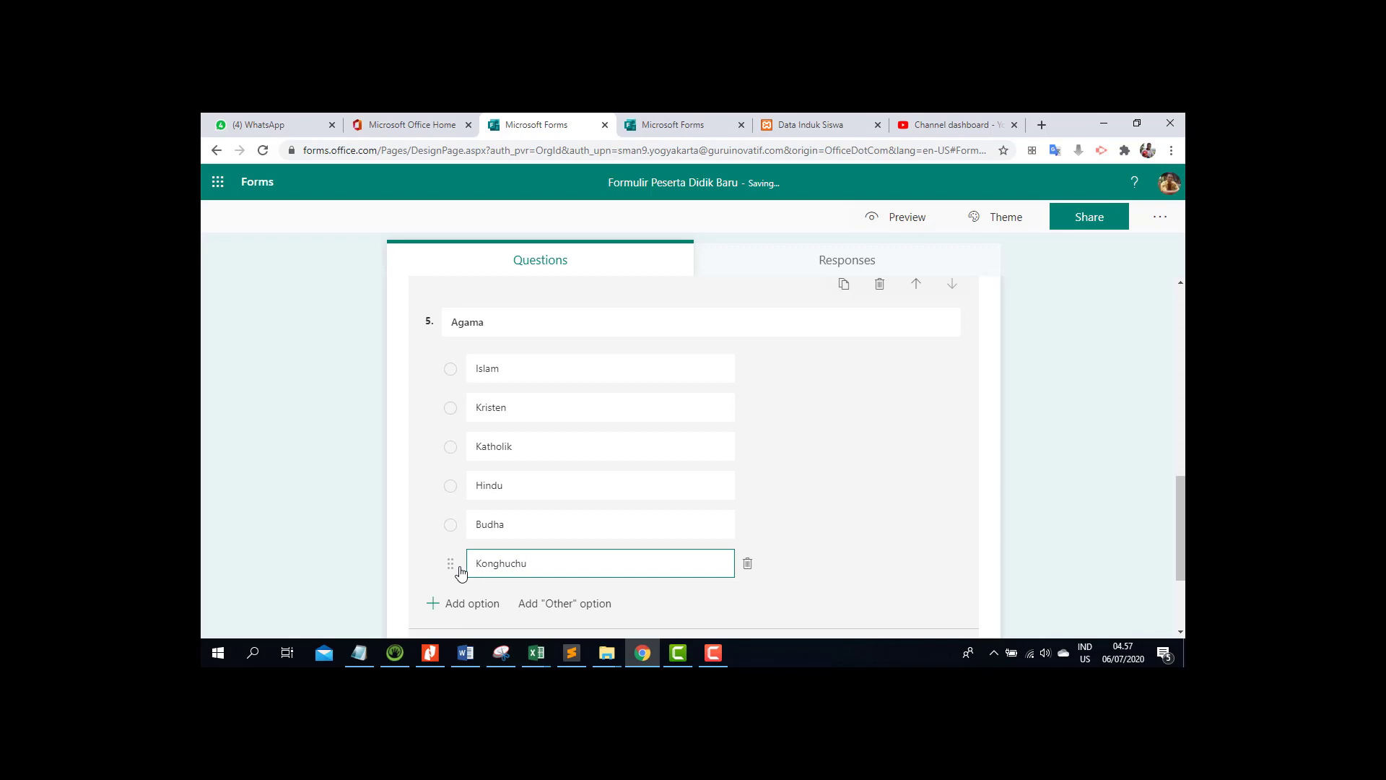
pyautogui.click(466, 606)
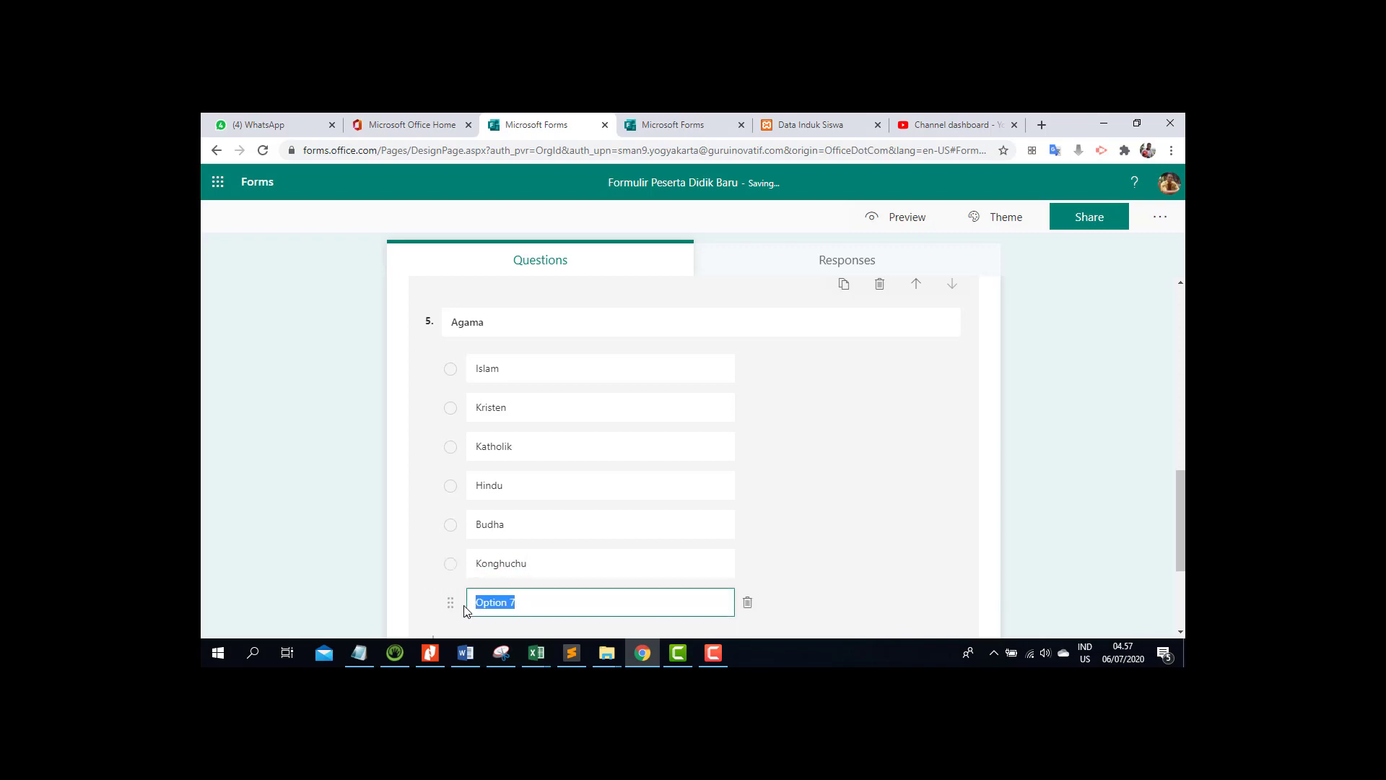
pyautogui.write('Kepercayaan TYME')
pyautogui.scroll(-2, 744, 454)
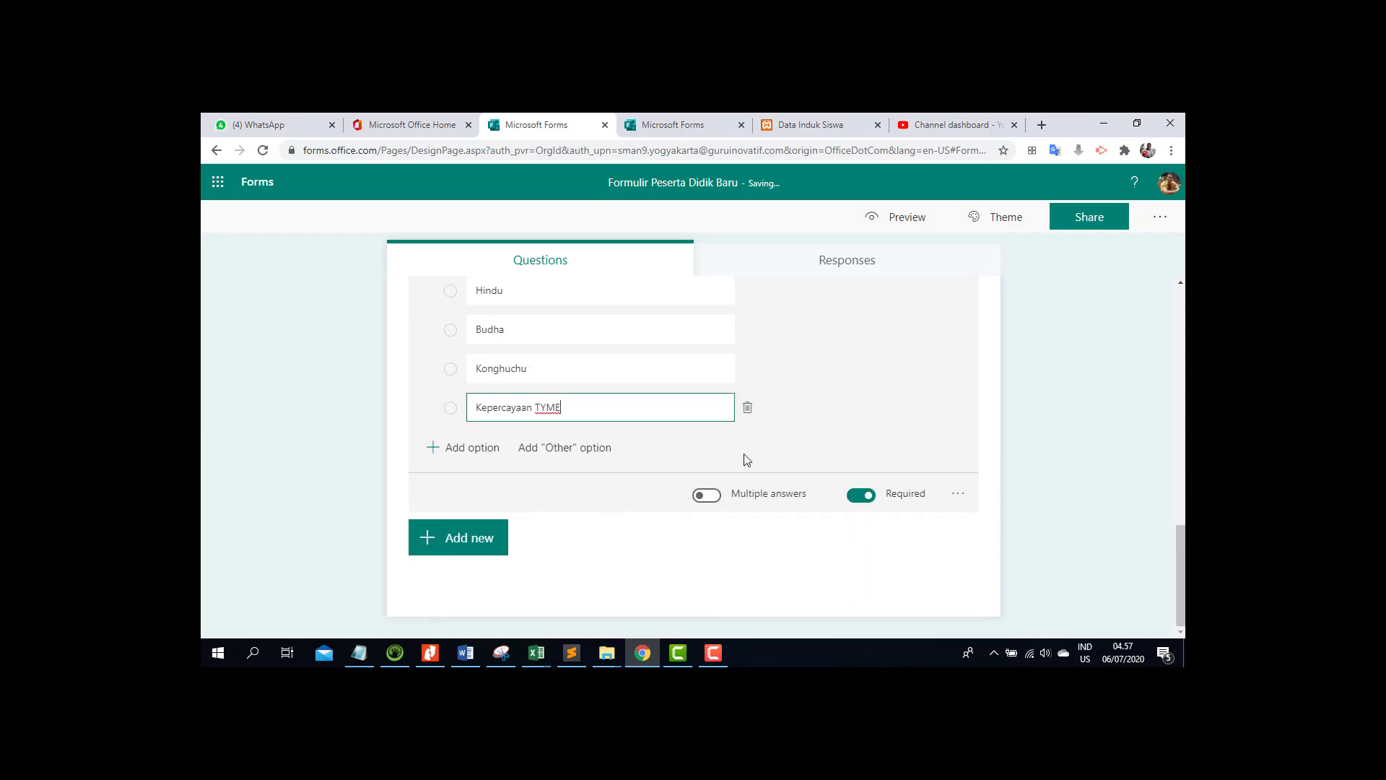
# - Review the form's questions and answer options from the "Agama" question back up to the title
pyautogui.scroll(3, 719, 444)
pyautogui.scroll(3, 678, 407)
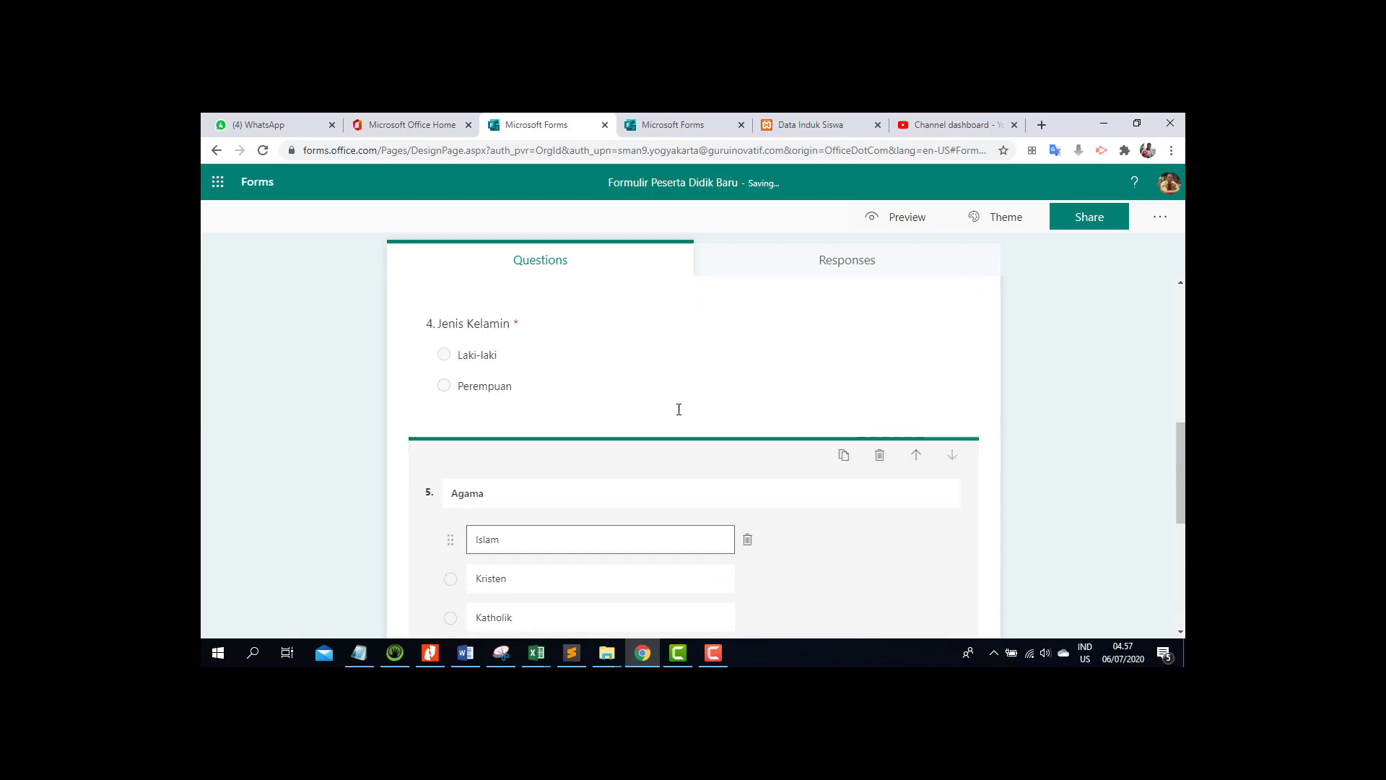
pyautogui.scroll(-2, 433, 411)
pyautogui.click(520, 426)
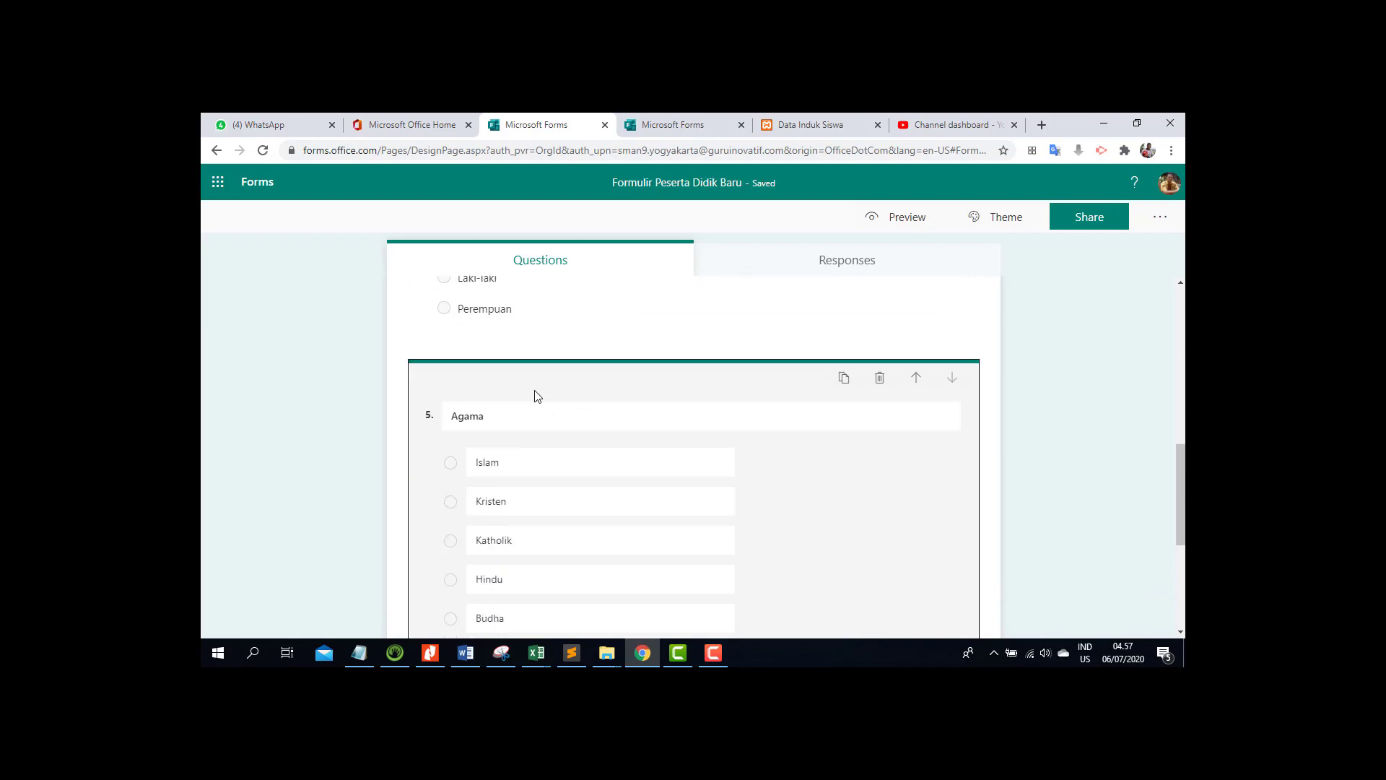
pyautogui.scroll(-2, 551, 427)
pyautogui.scroll(-2, 551, 428)
pyautogui.scroll(10, 588, 426)
pyautogui.scroll(1, 588, 422)
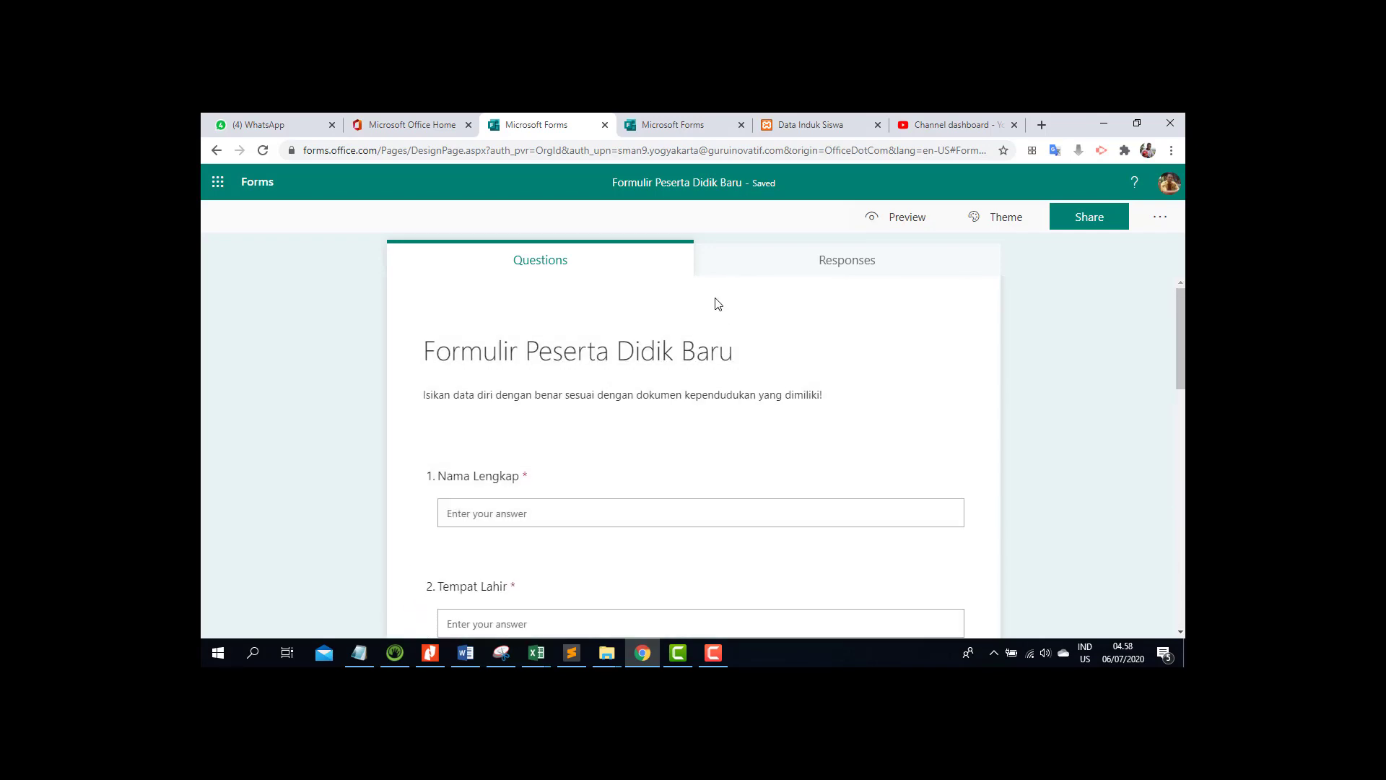
# - Preview the form in the computer layout and look through its questions
pyautogui.click(907, 221)
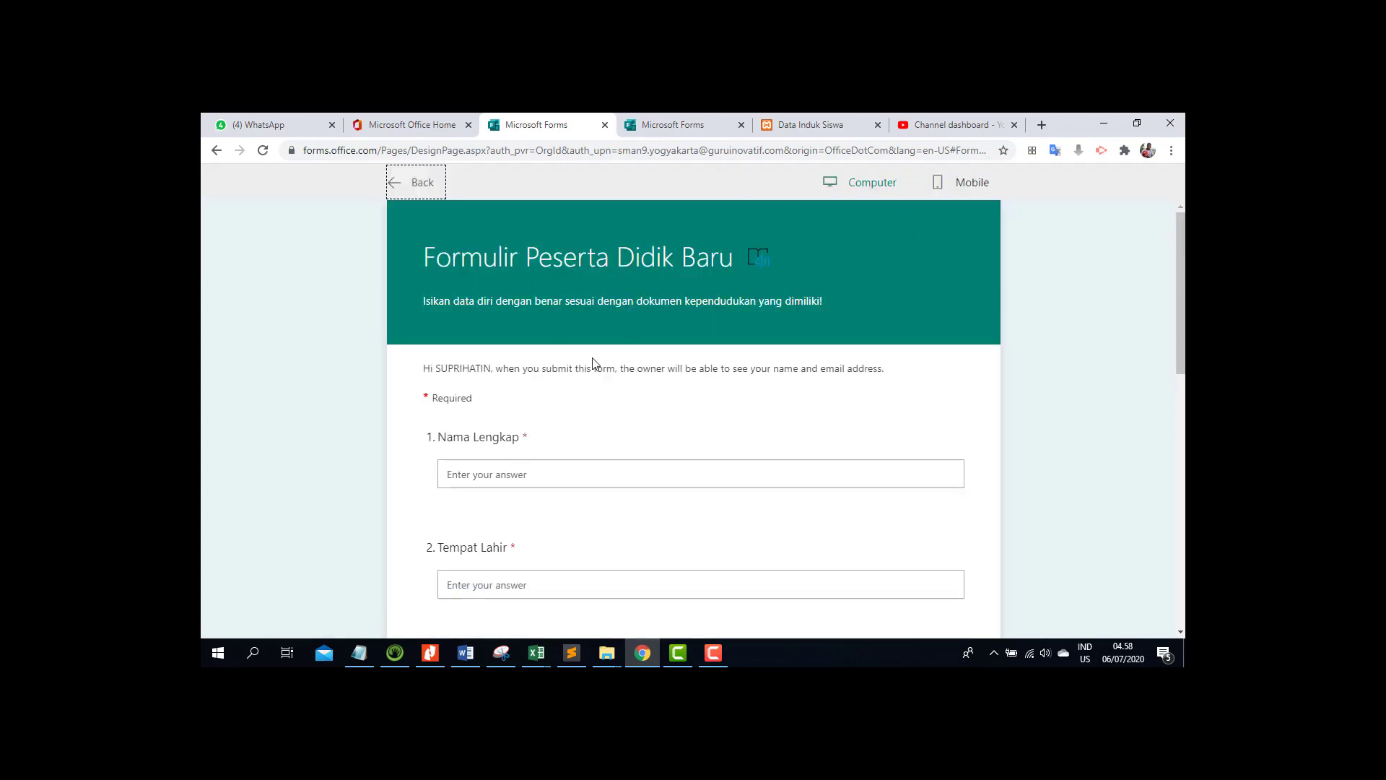
pyautogui.scroll(-2, 593, 363)
pyautogui.click(556, 325)
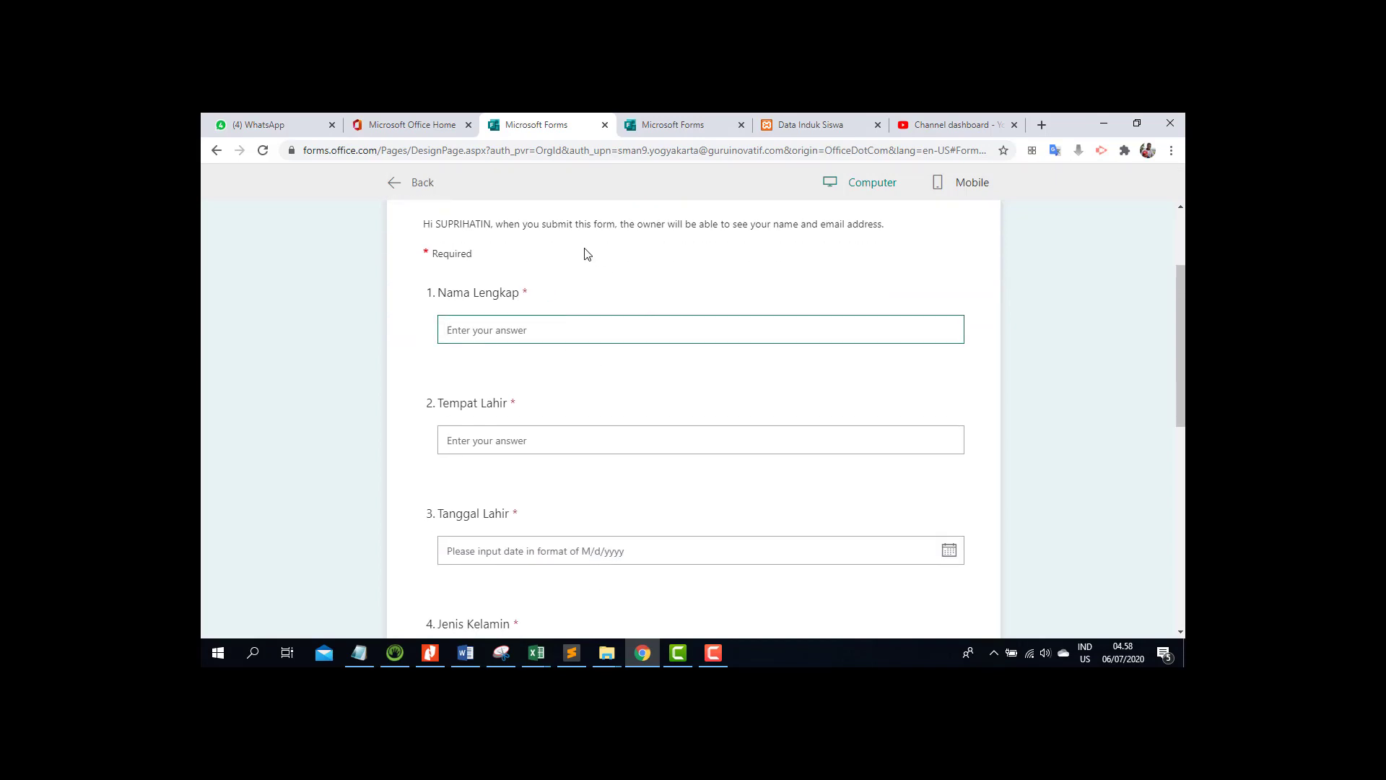
pyautogui.scroll(2, 631, 349)
pyautogui.scroll(-10, 719, 354)
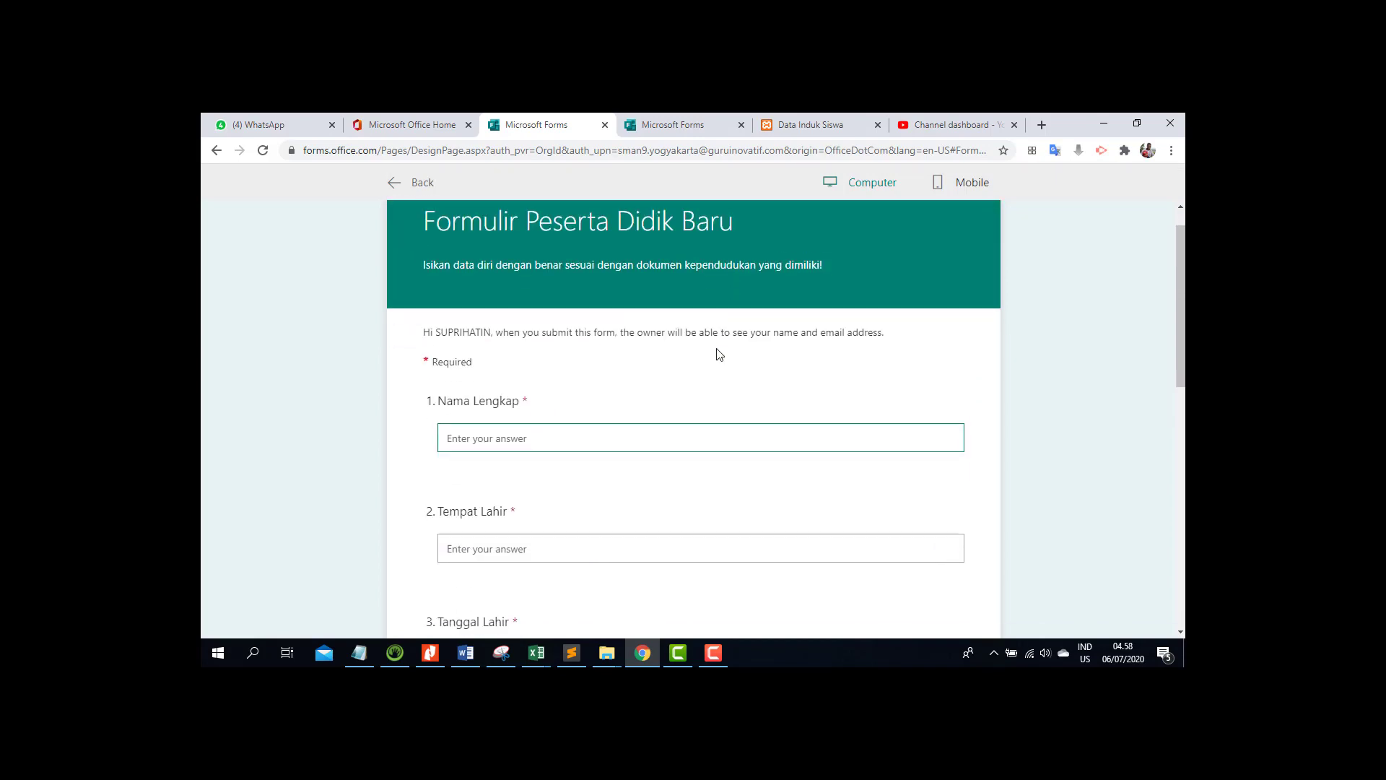
pyautogui.scroll(2, 715, 358)
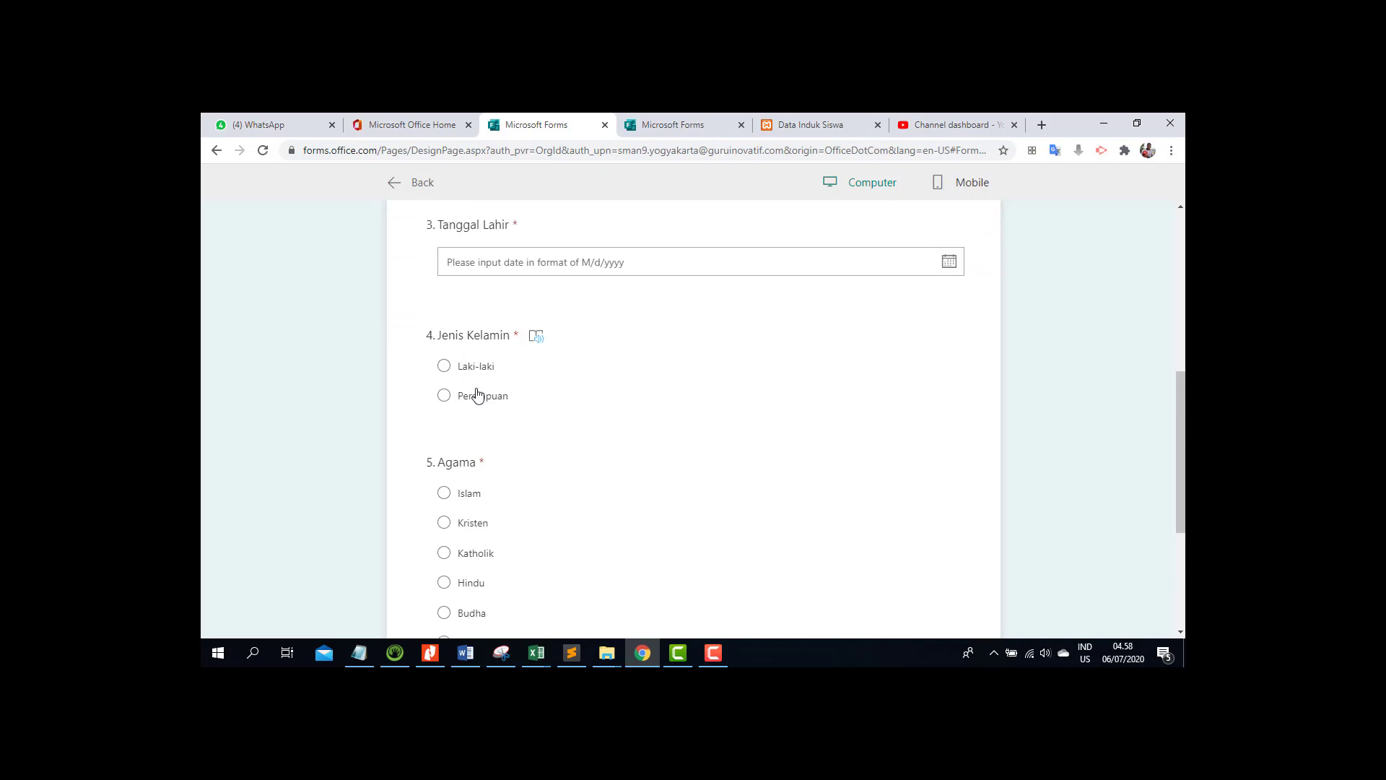
# - Test the choice questions in the preview by selecting "Laki-laki" for Jenis Kelamin and "Islam" for Agama
pyautogui.click(462, 366)
pyautogui.click(462, 395)
pyautogui.click(462, 366)
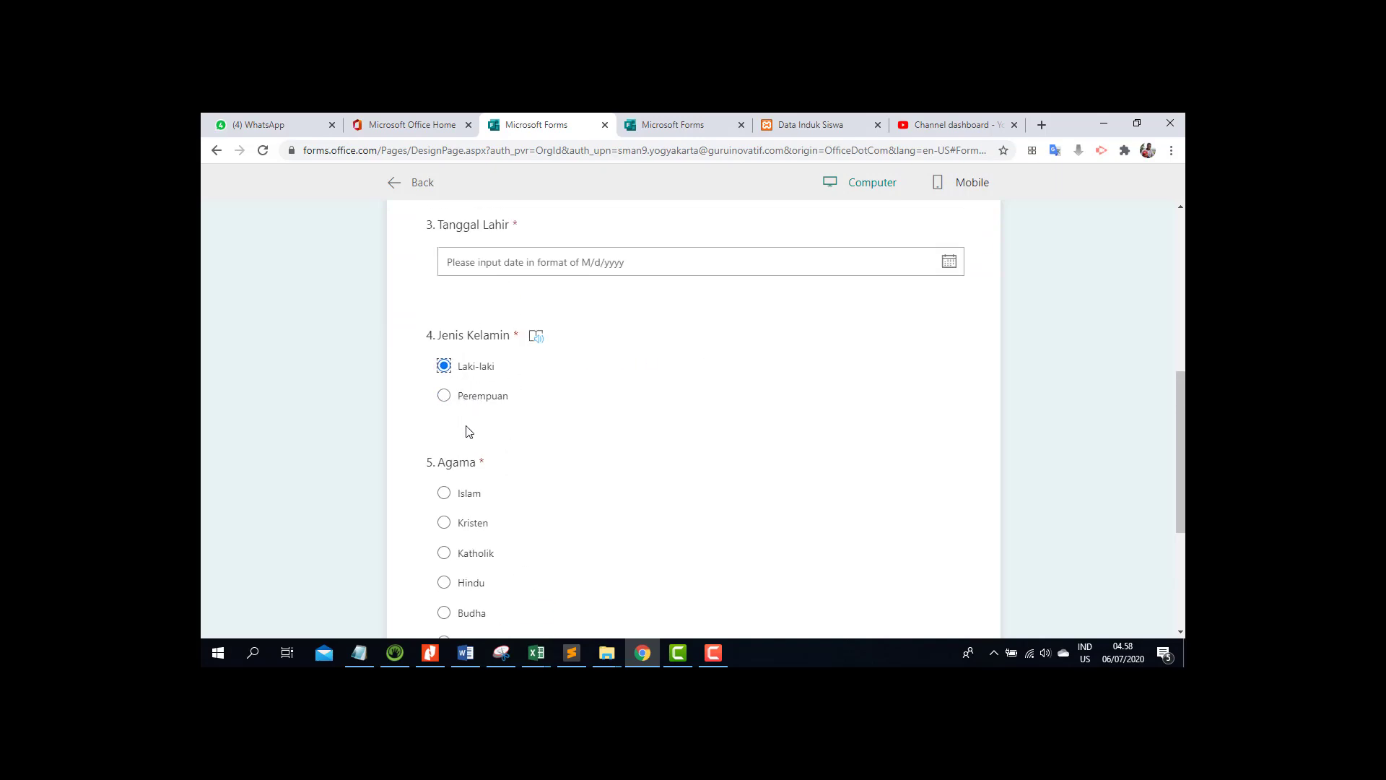
pyautogui.click(469, 493)
pyautogui.scroll(-3, 477, 549)
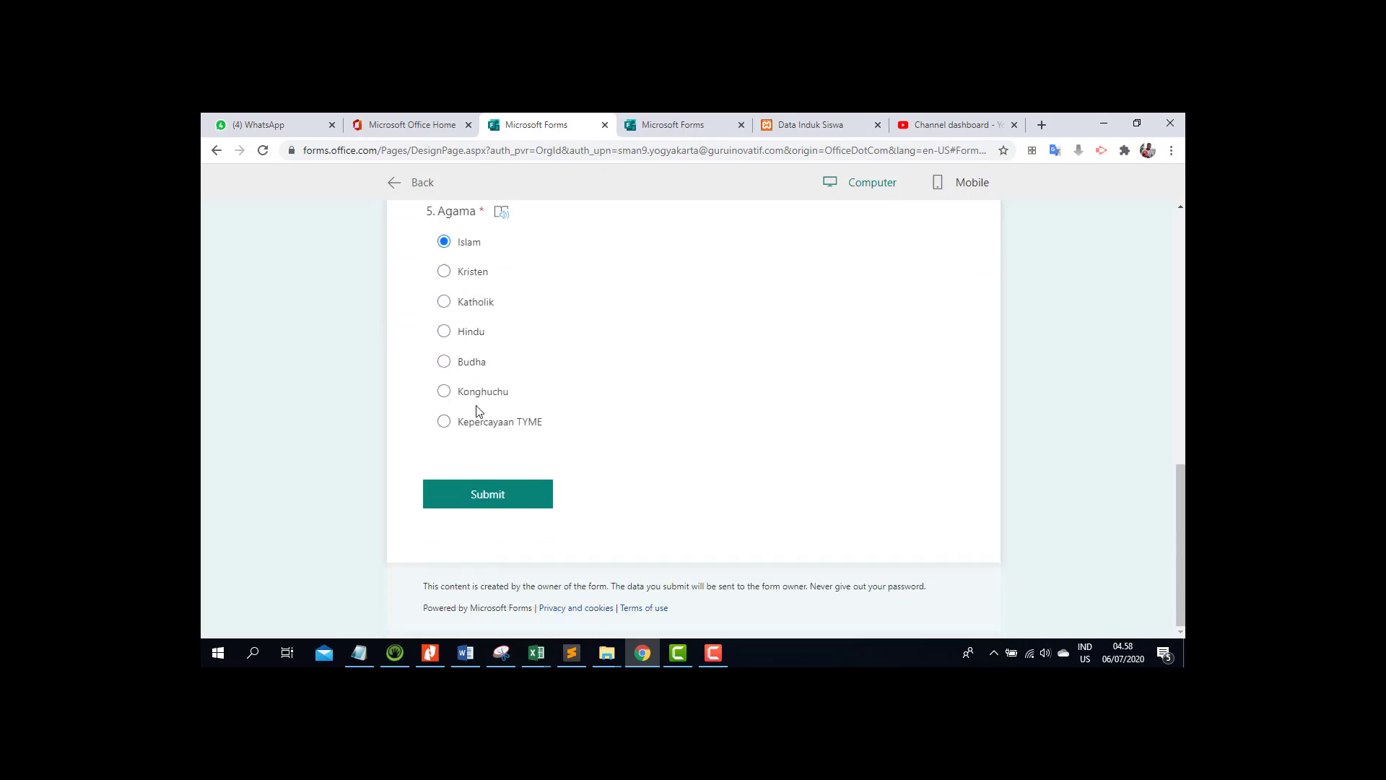
pyautogui.scroll(5, 708, 398)
pyautogui.scroll(4, 761, 374)
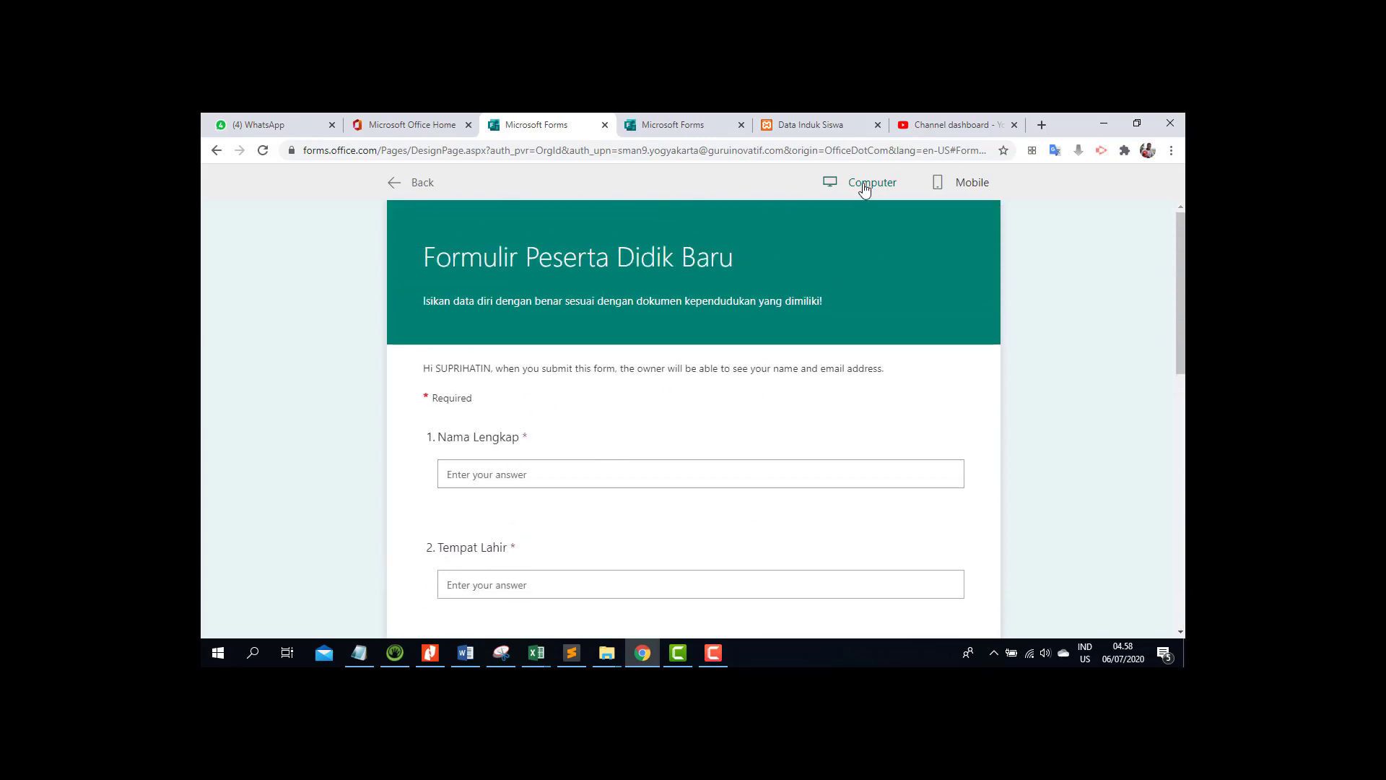
# - Check the form preview in the mobile and computer layouts, then return to the question editor
pyautogui.click(940, 187)
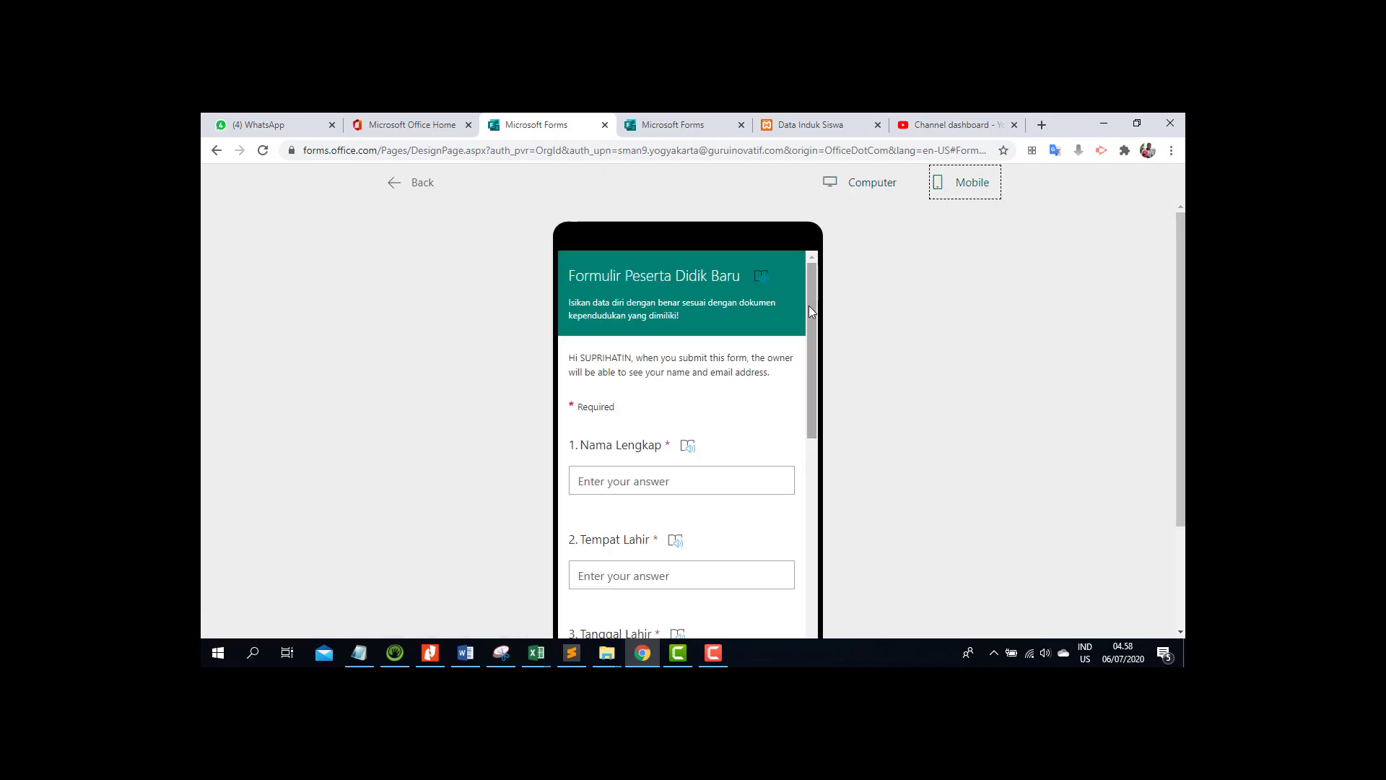
pyautogui.moveTo(809, 312)
pyautogui.mouseDown()
pyautogui.moveTo(803, 581)
pyautogui.moveTo(813, 284)
pyautogui.mouseUp()
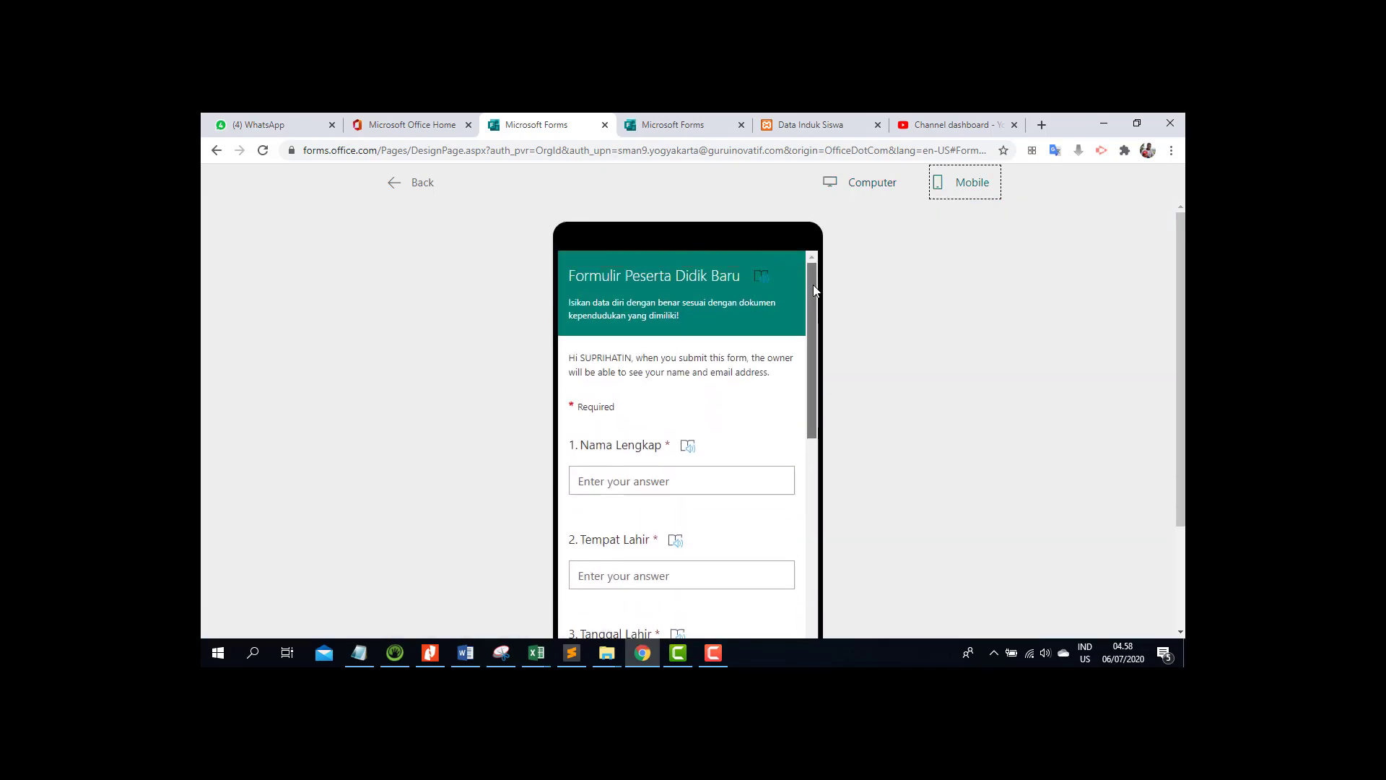
pyautogui.click(899, 185)
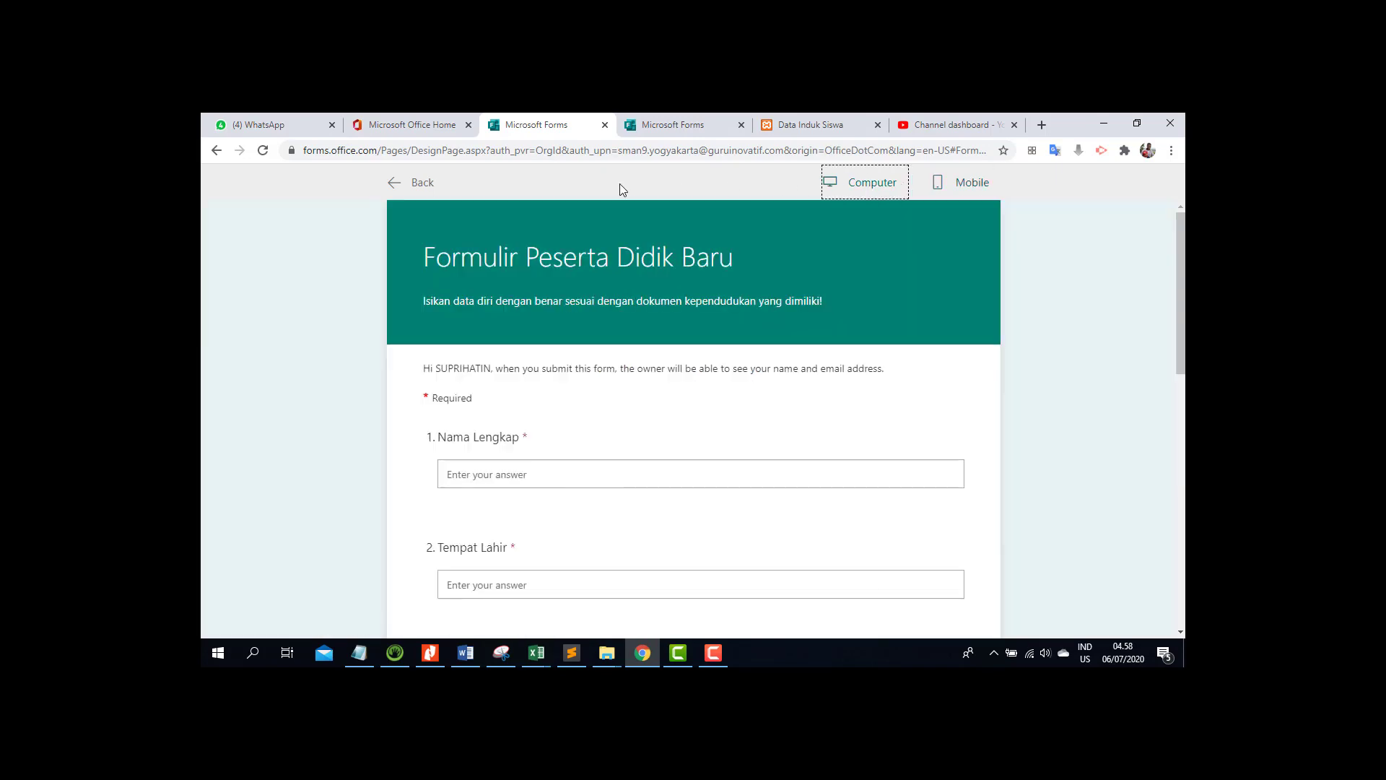
pyautogui.click(423, 188)
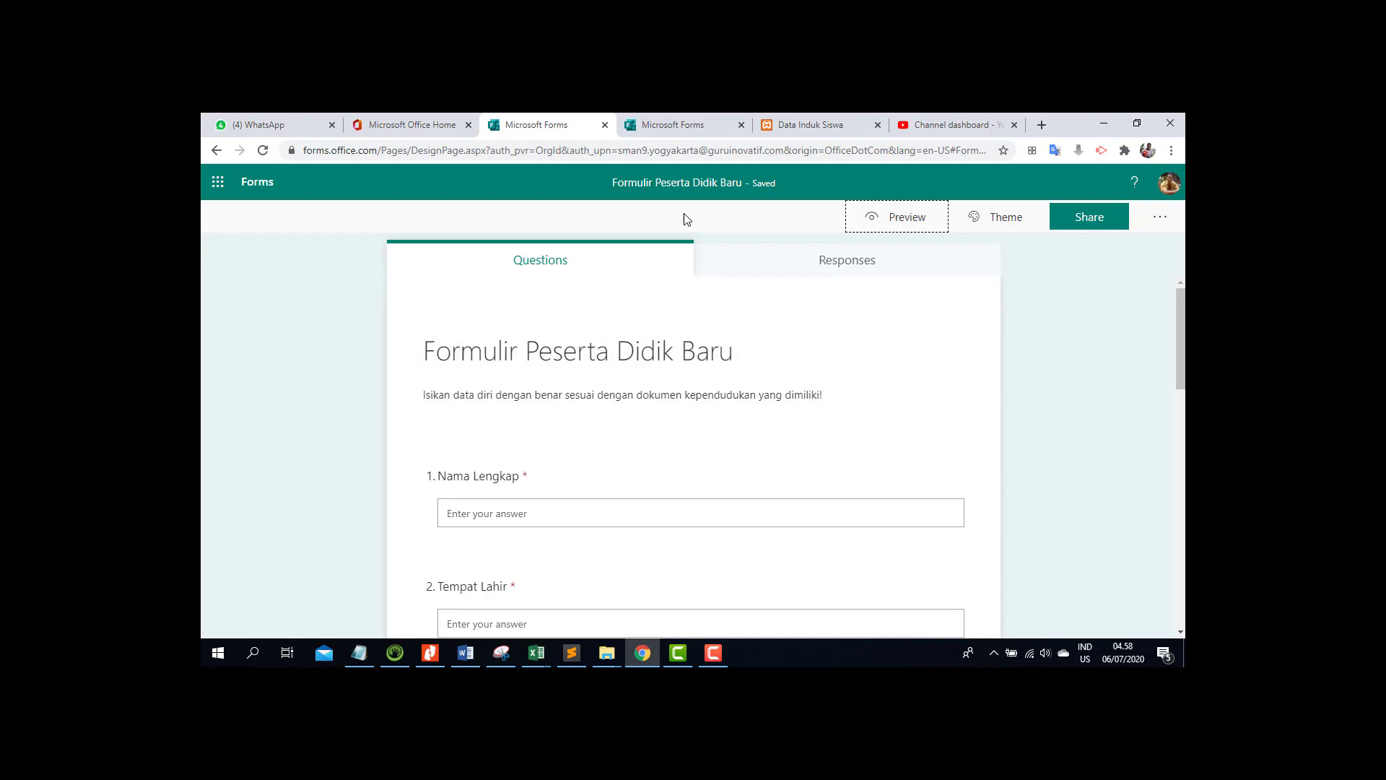
pyautogui.click(924, 219)
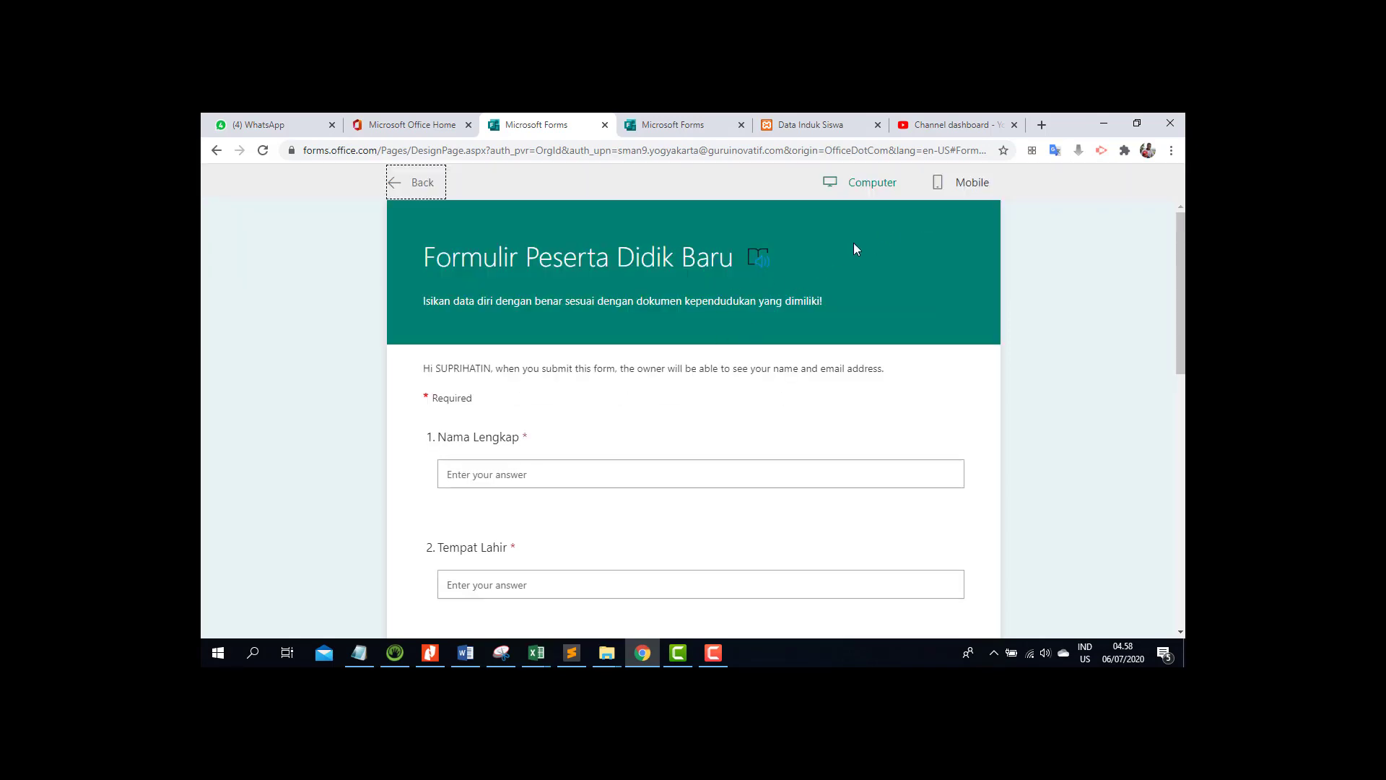
pyautogui.click(415, 182)
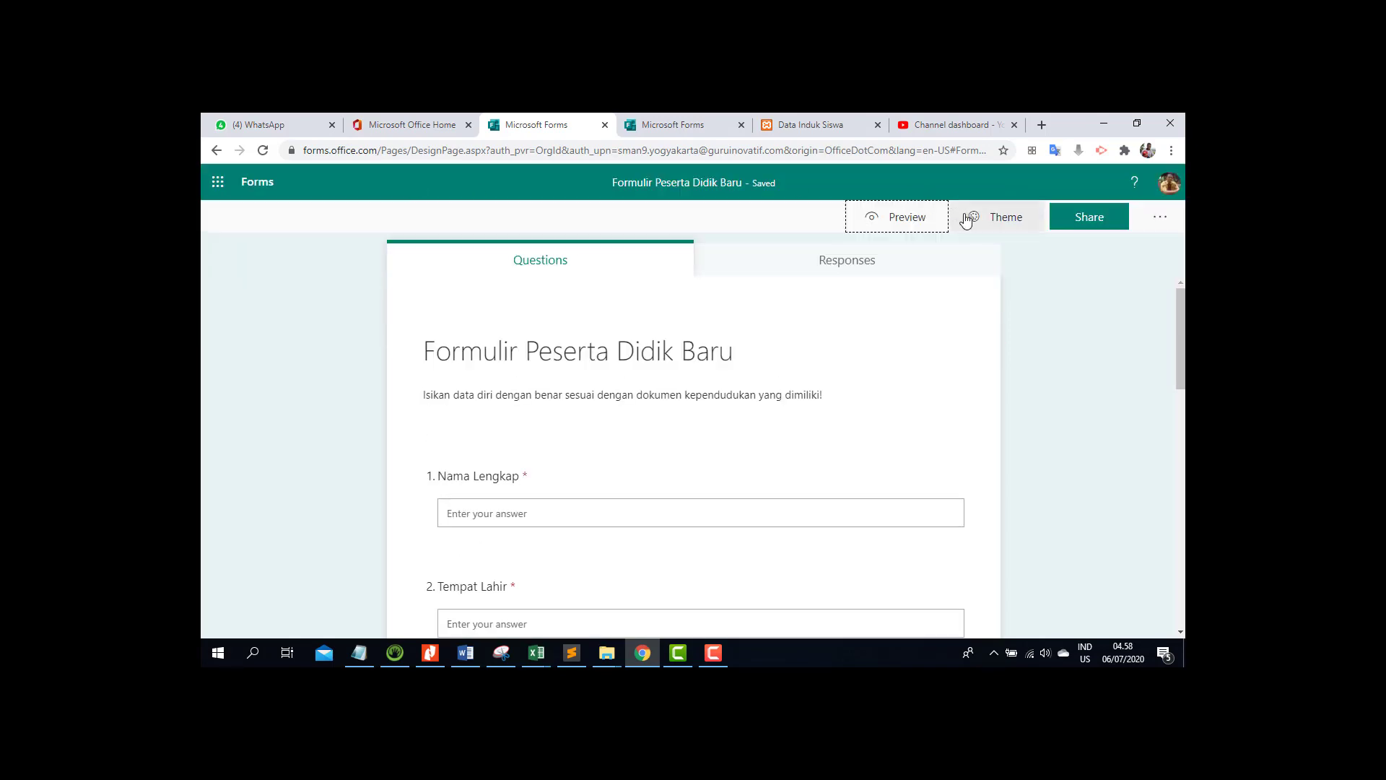
# - Apply the illustrated green laboratory theme with coloured flasks to the form
pyautogui.click(1006, 224)
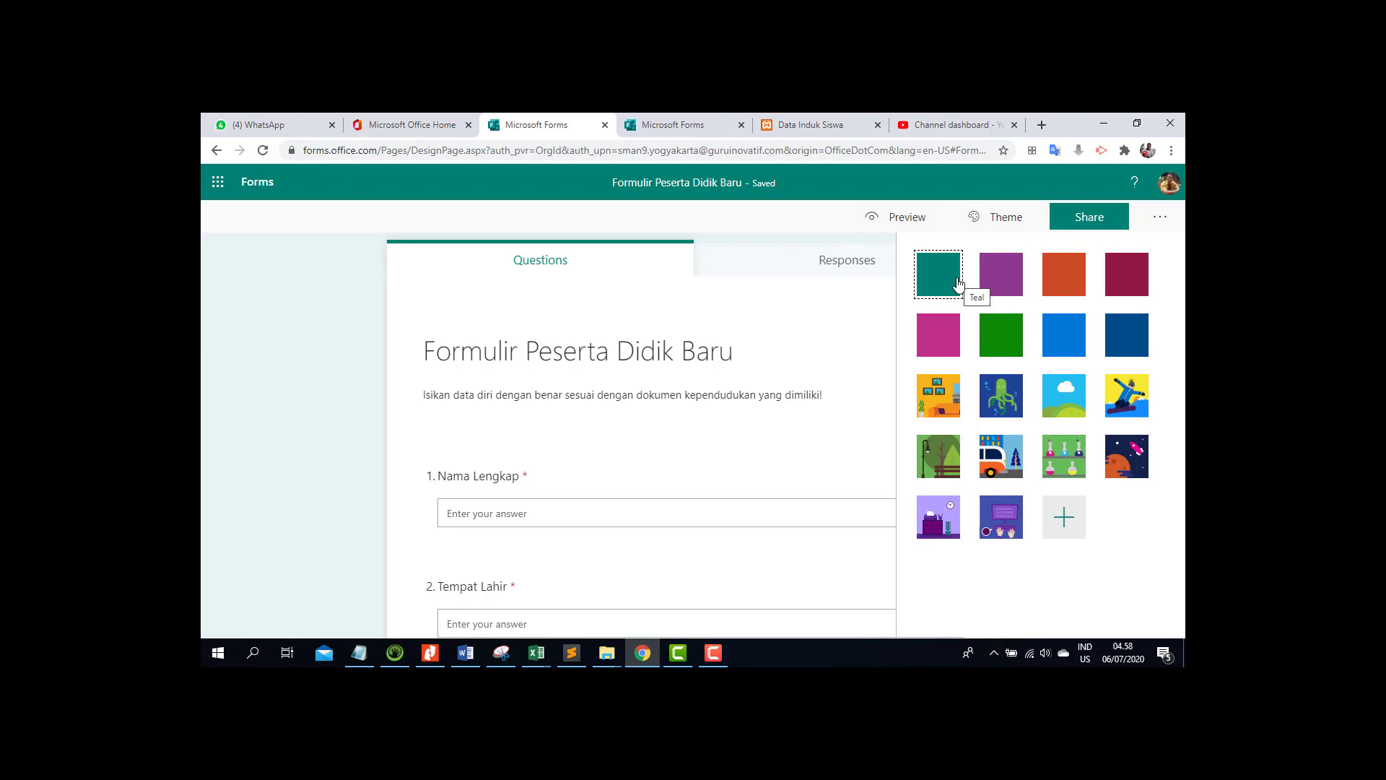
pyautogui.click(1056, 462)
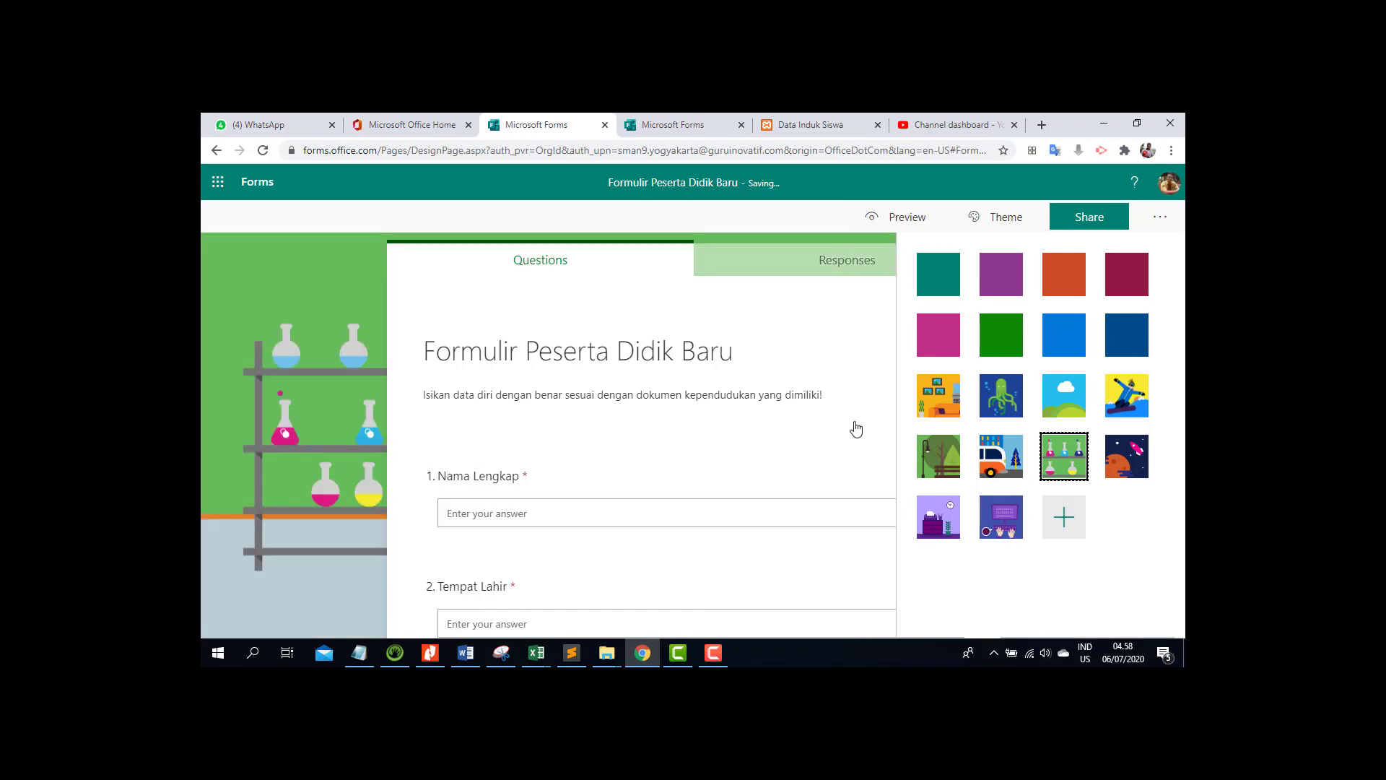
pyautogui.click(322, 293)
# - Preview the themed form in the computer layout and look through all its questions
pyautogui.click(912, 221)
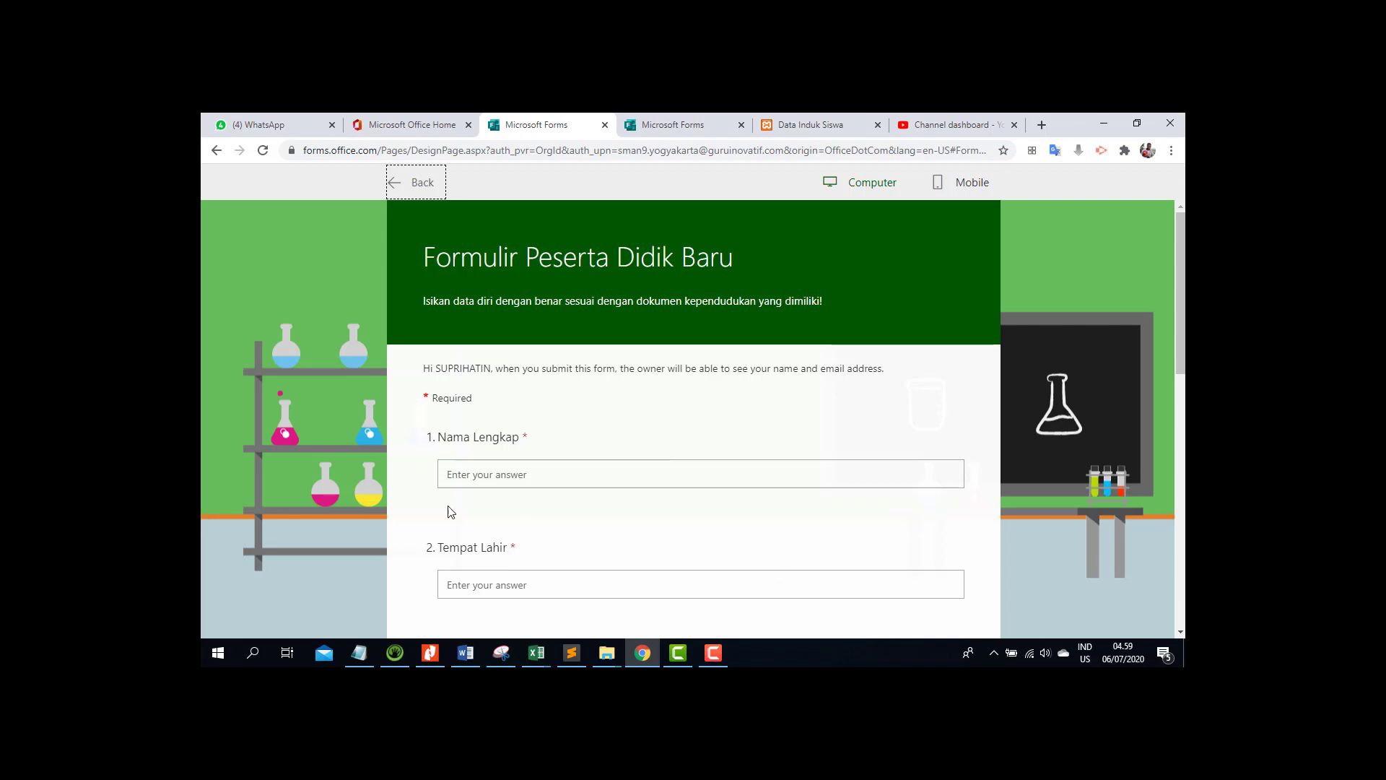
pyautogui.scroll(-10, 1000, 361)
pyautogui.scroll(5, 1011, 343)
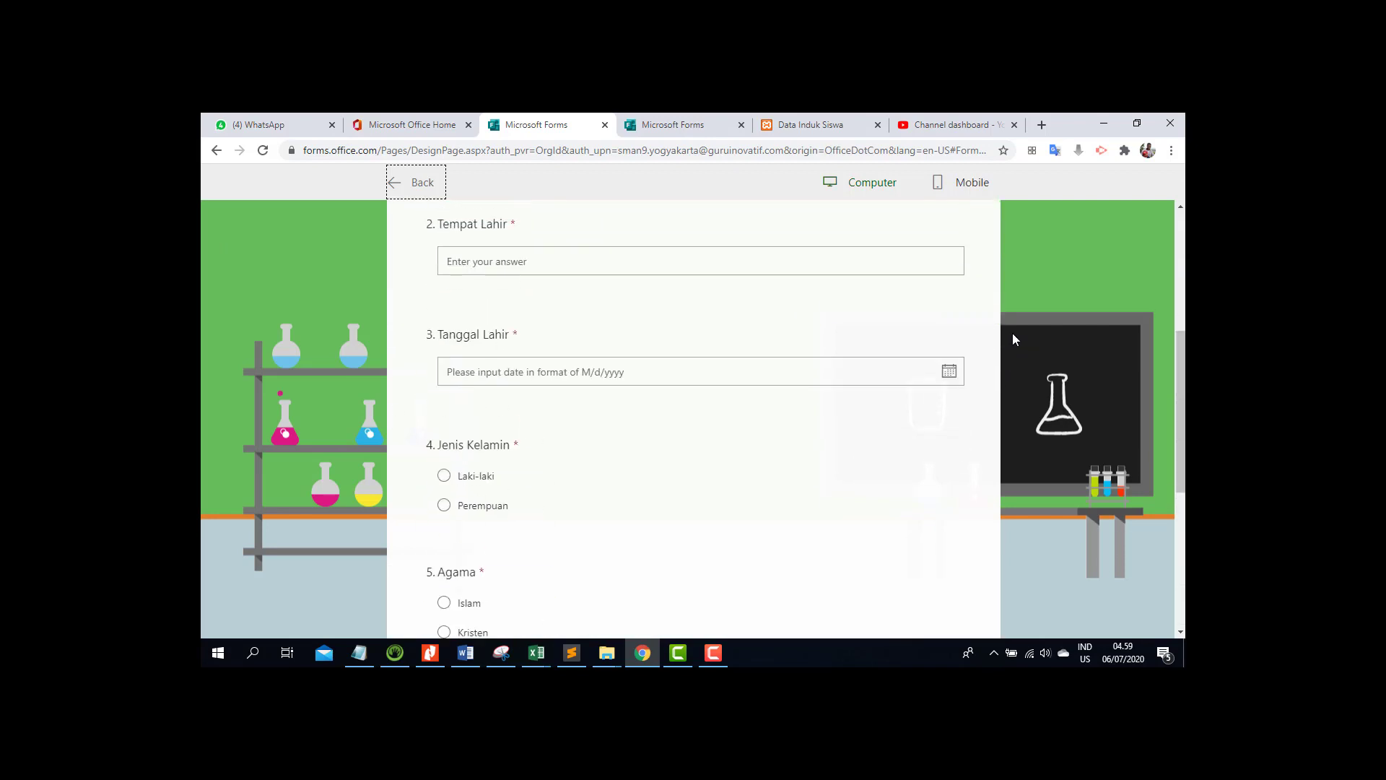
pyautogui.scroll(4, 1011, 336)
# - Check the themed form in the mobile preview, switch back to the computer layout and return to the editor
pyautogui.click(964, 185)
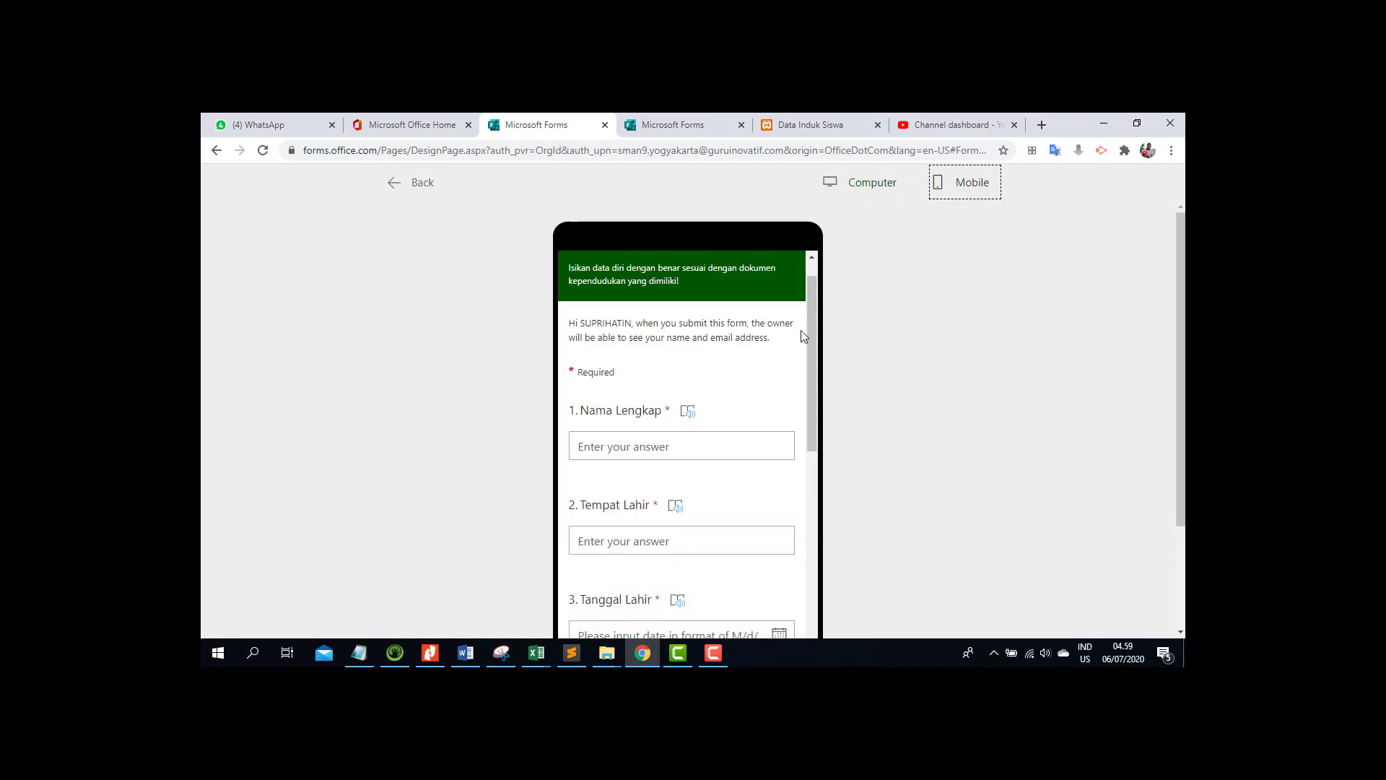
pyautogui.scroll(-10, 803, 339)
pyautogui.scroll(10, 806, 449)
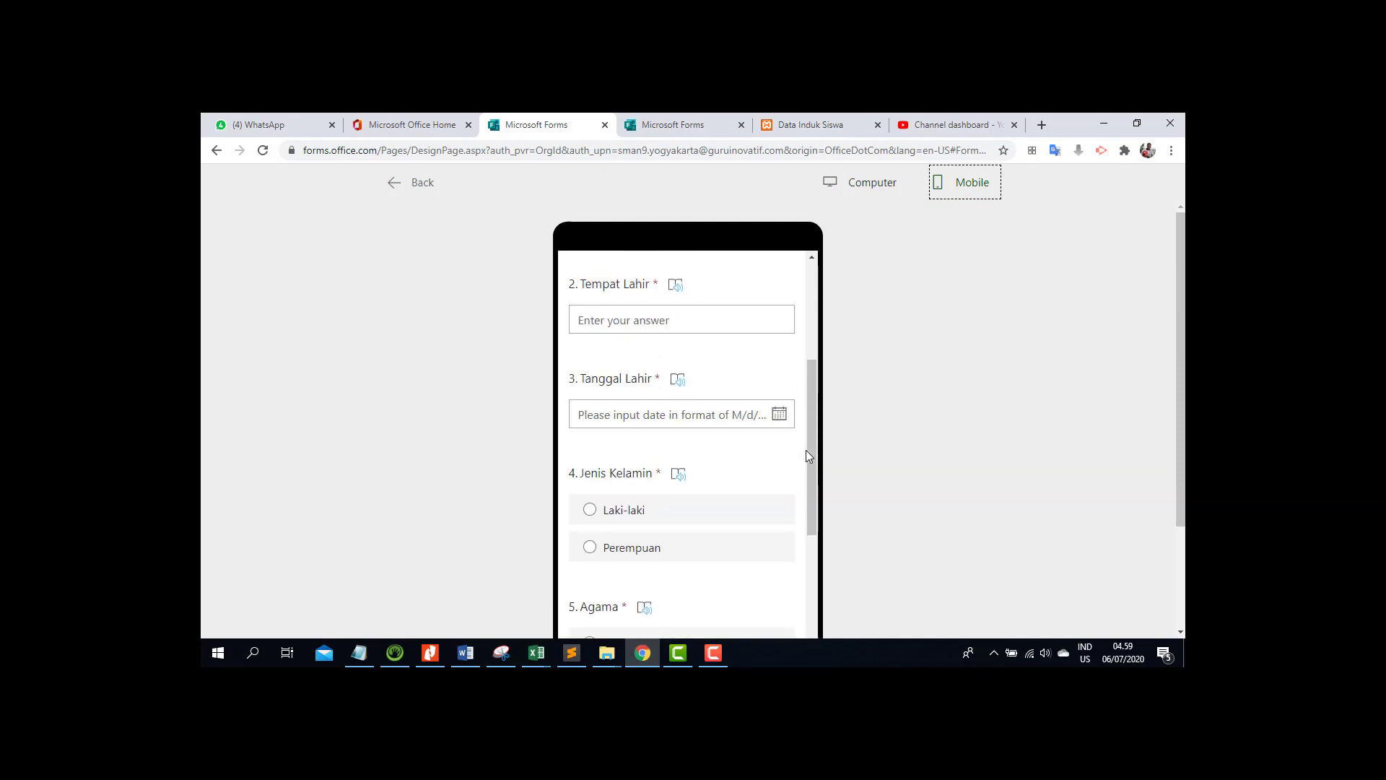
pyautogui.click(880, 190)
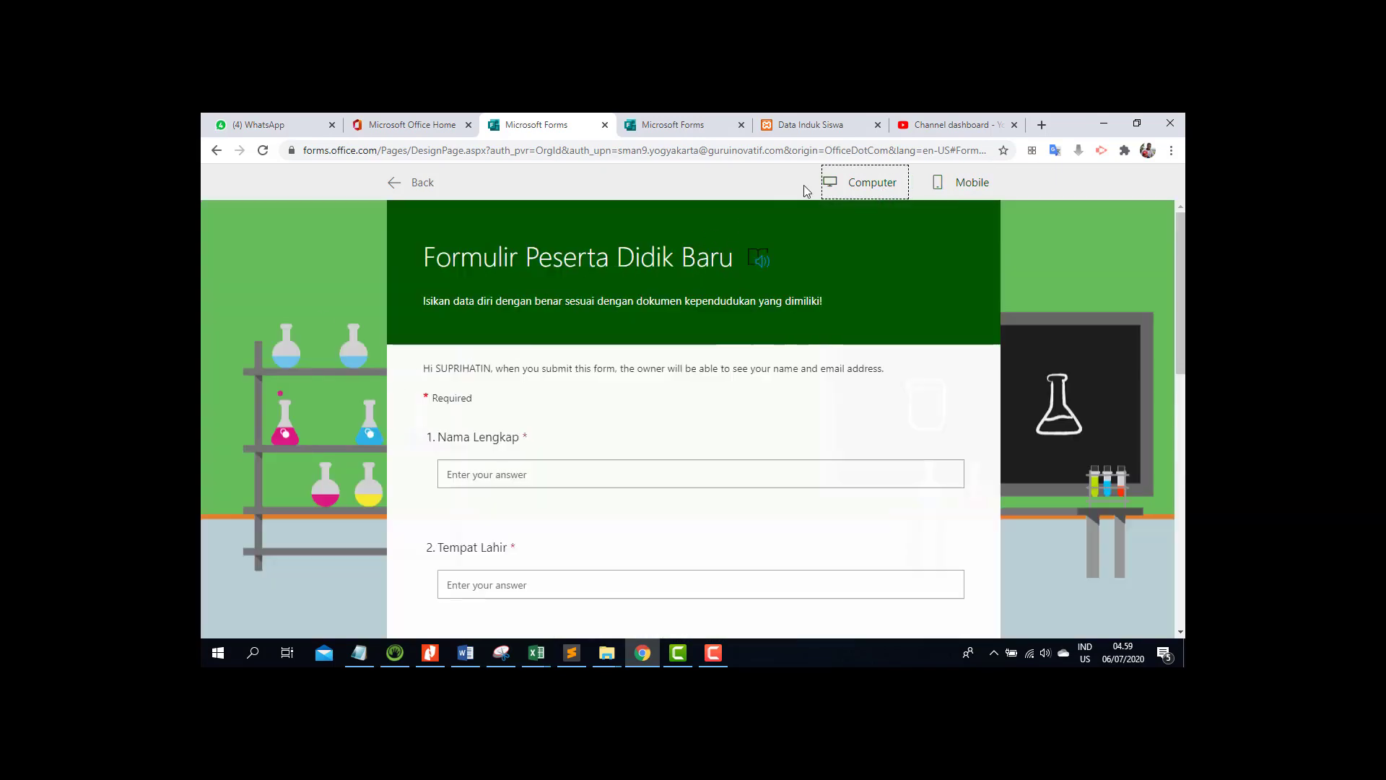
pyautogui.click(414, 186)
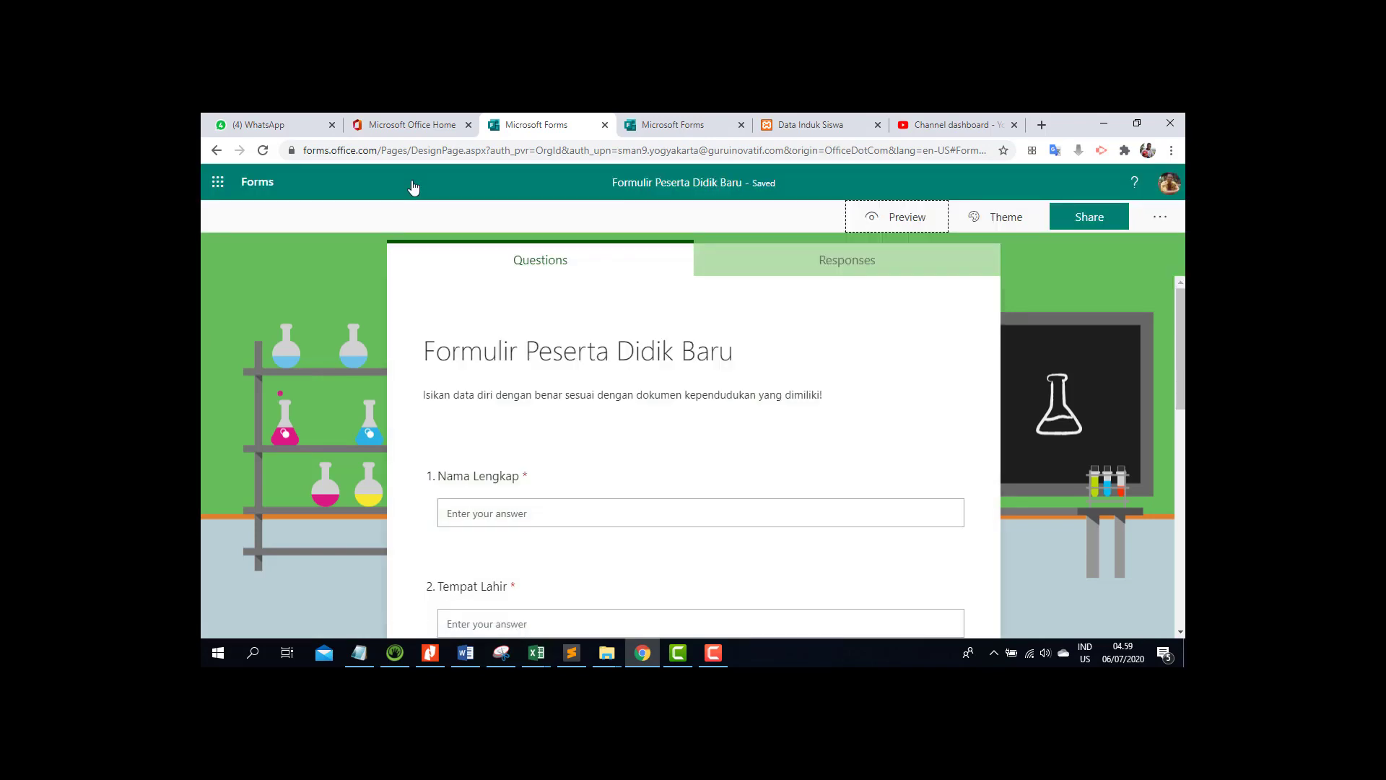
# - Change the form's theme to the illustrated dark-blue outer-space design with the rocket and planets
pyautogui.click(1003, 224)
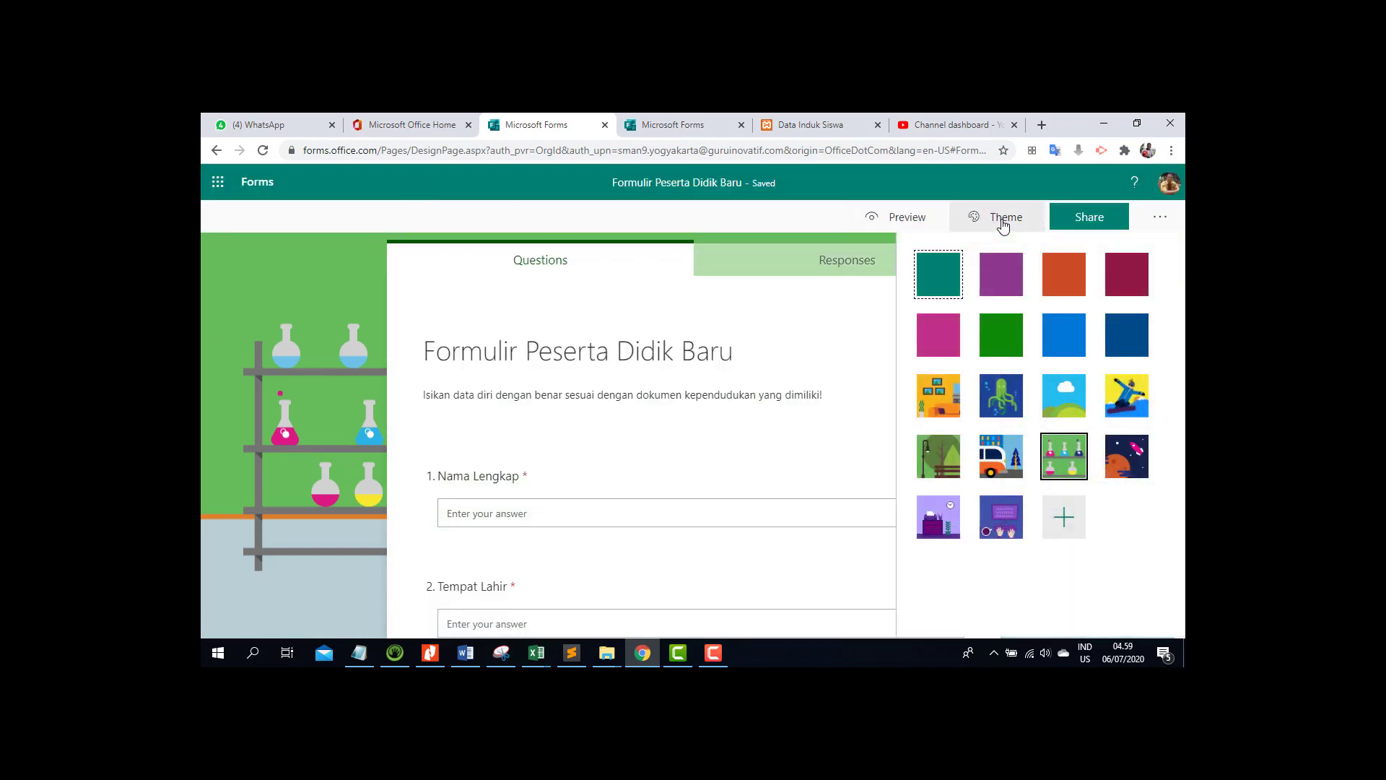
pyautogui.click(1135, 460)
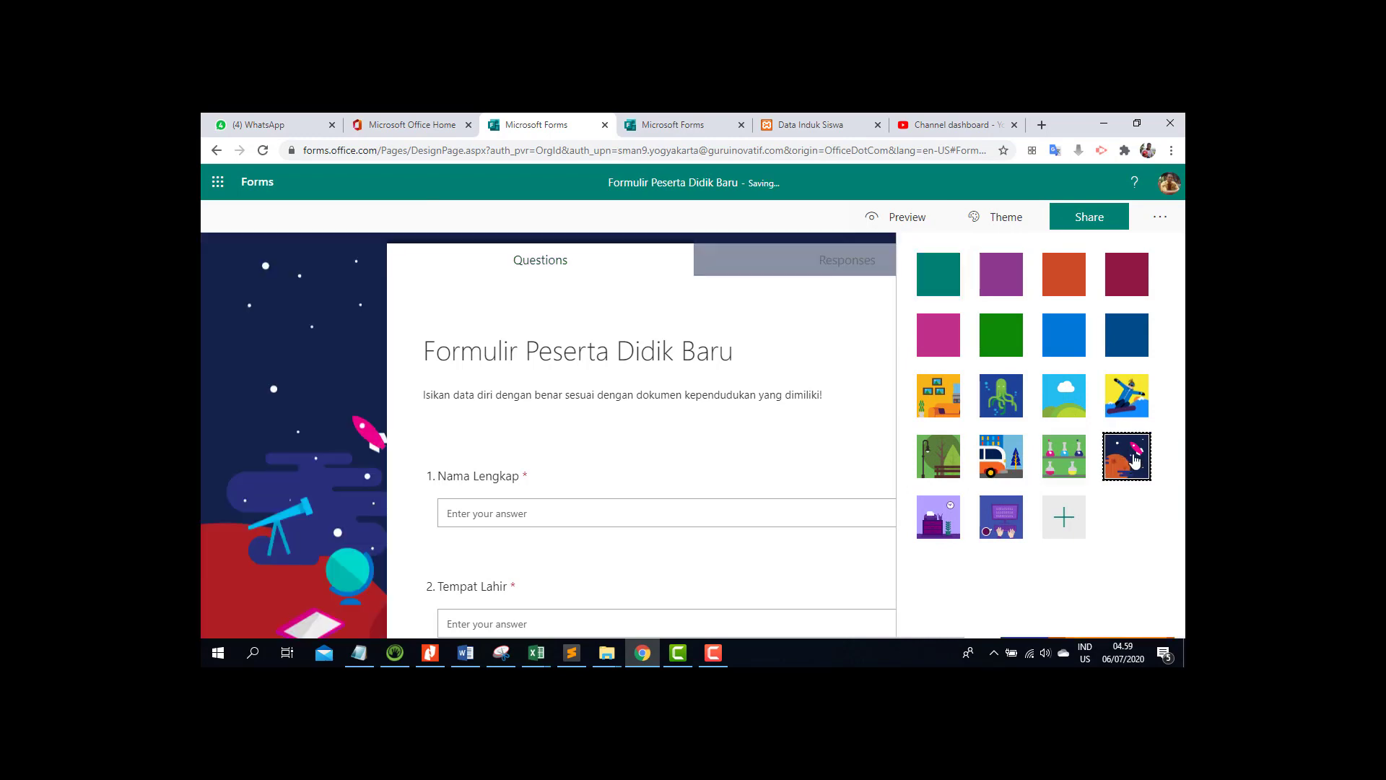
pyautogui.click(795, 217)
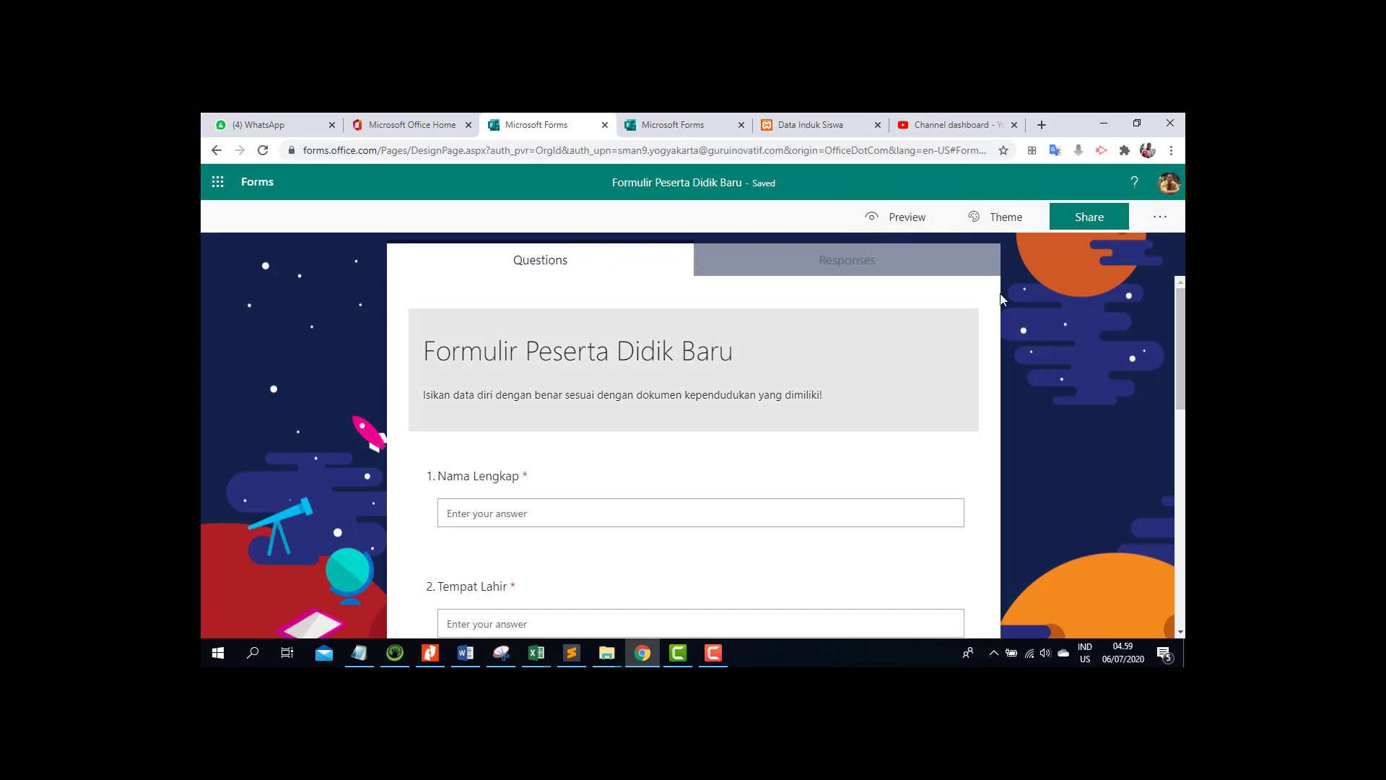
# - Set the form's sharing to "Anyone with the link can respond" and copy the response link
pyautogui.click(1099, 220)
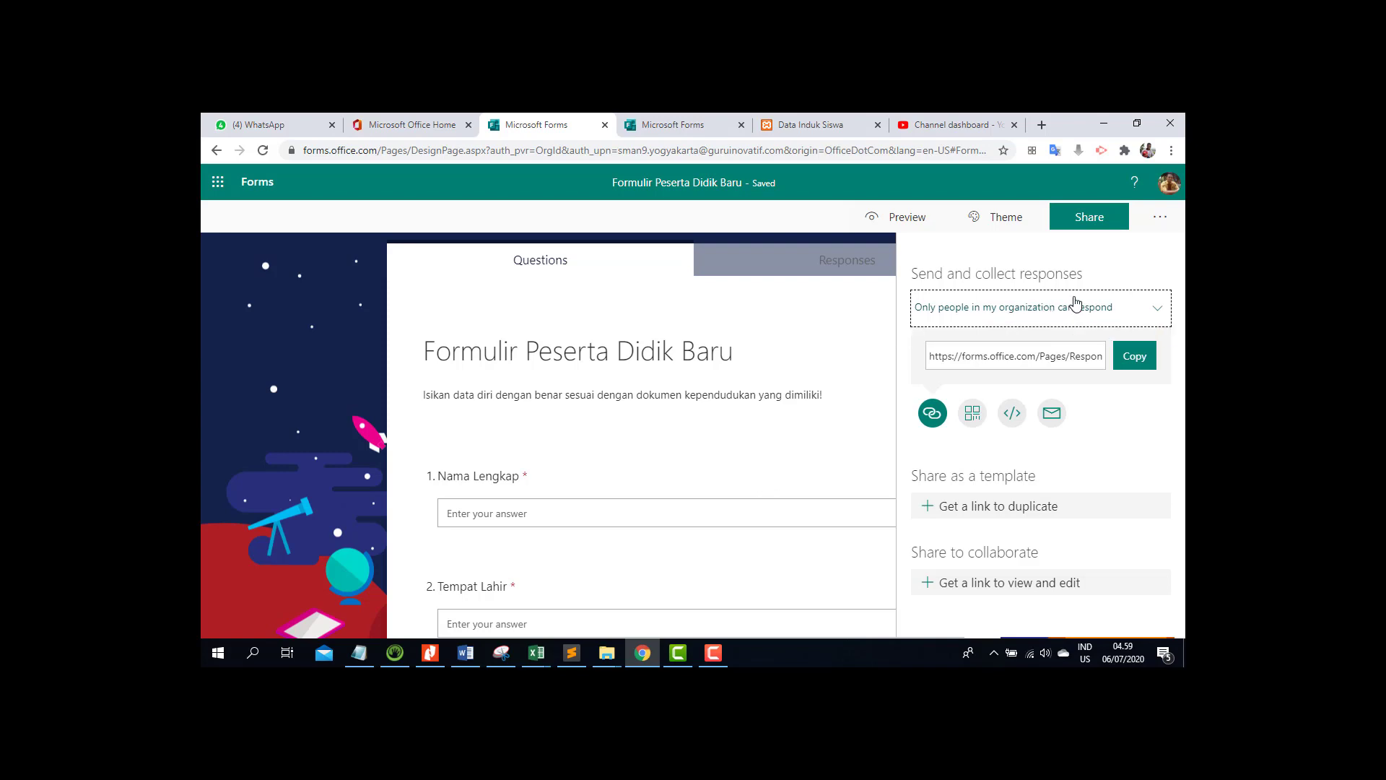
pyautogui.click(1157, 314)
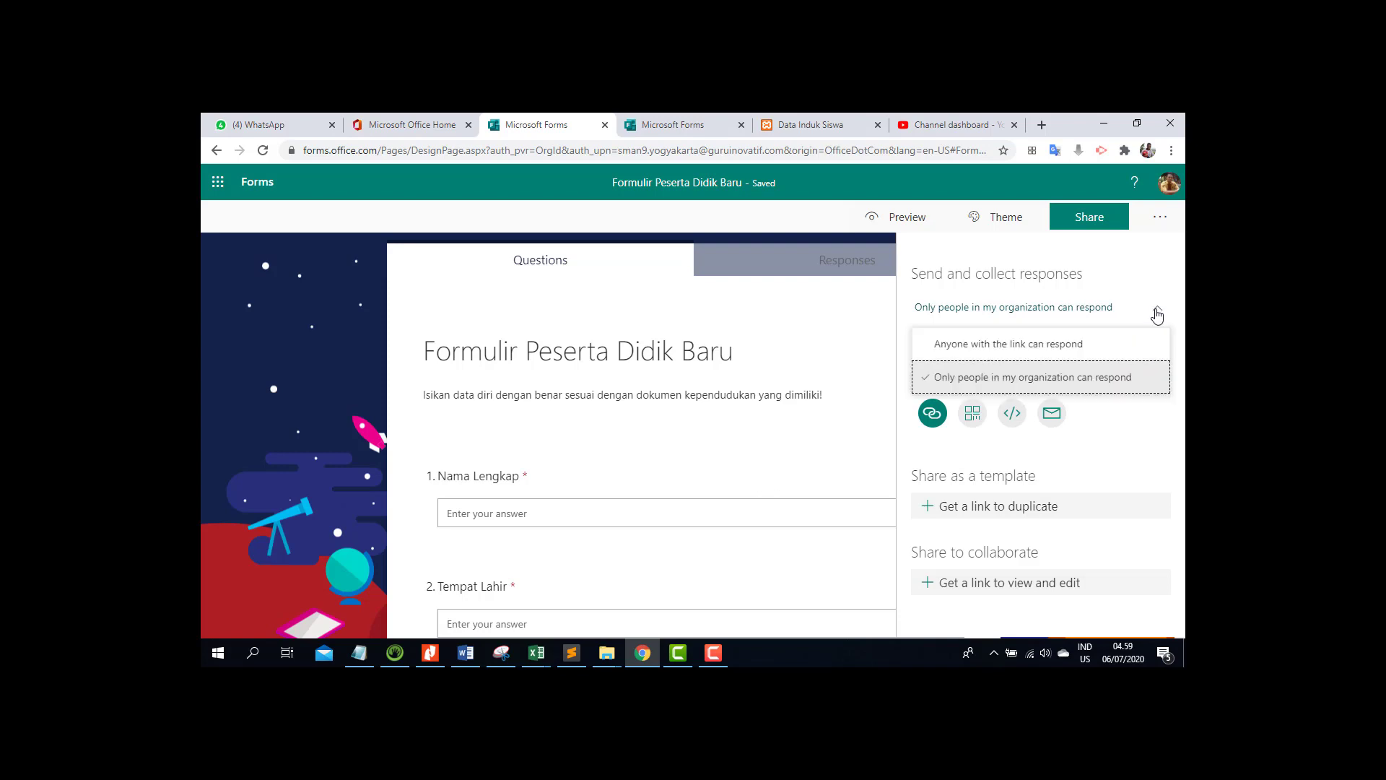
pyautogui.click(1022, 352)
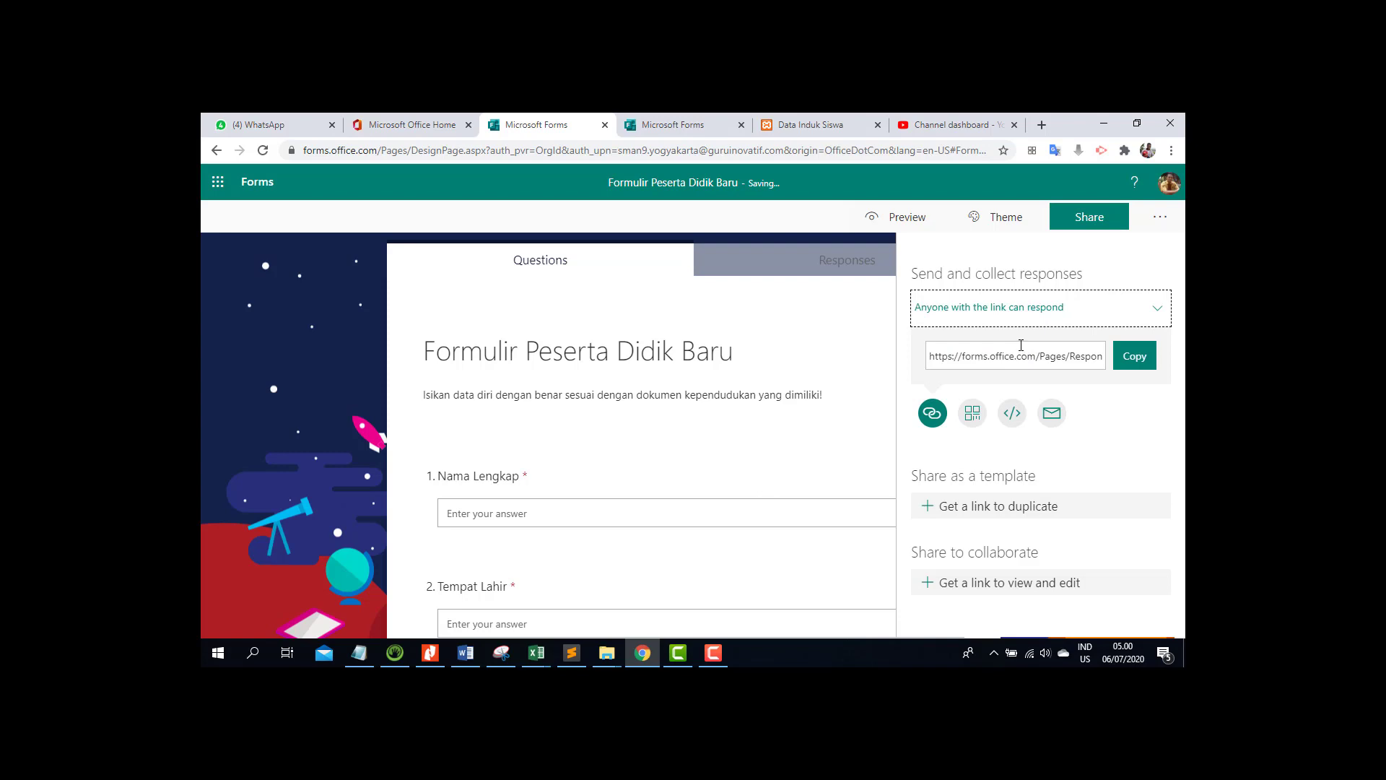
pyautogui.click(1130, 359)
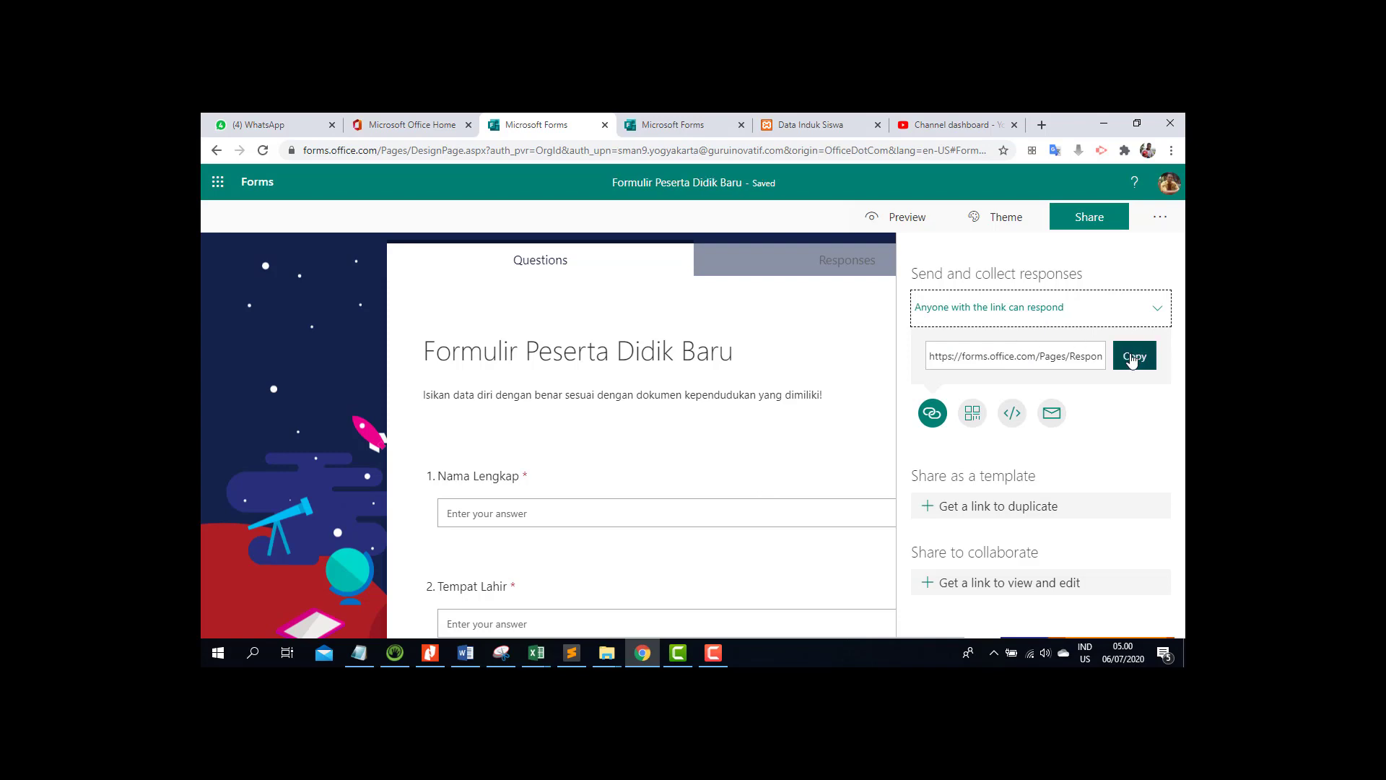
pyautogui.click(1133, 361)
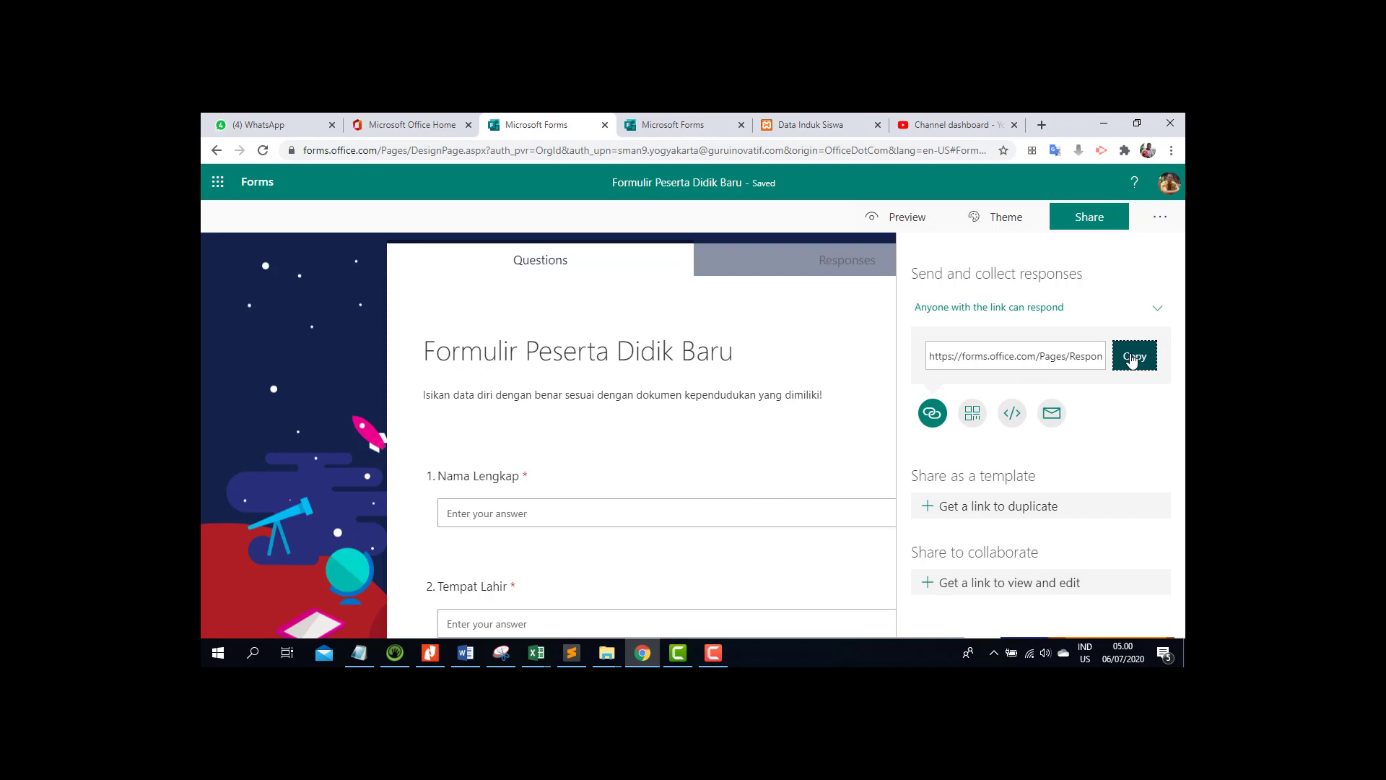
pyautogui.click(797, 229)
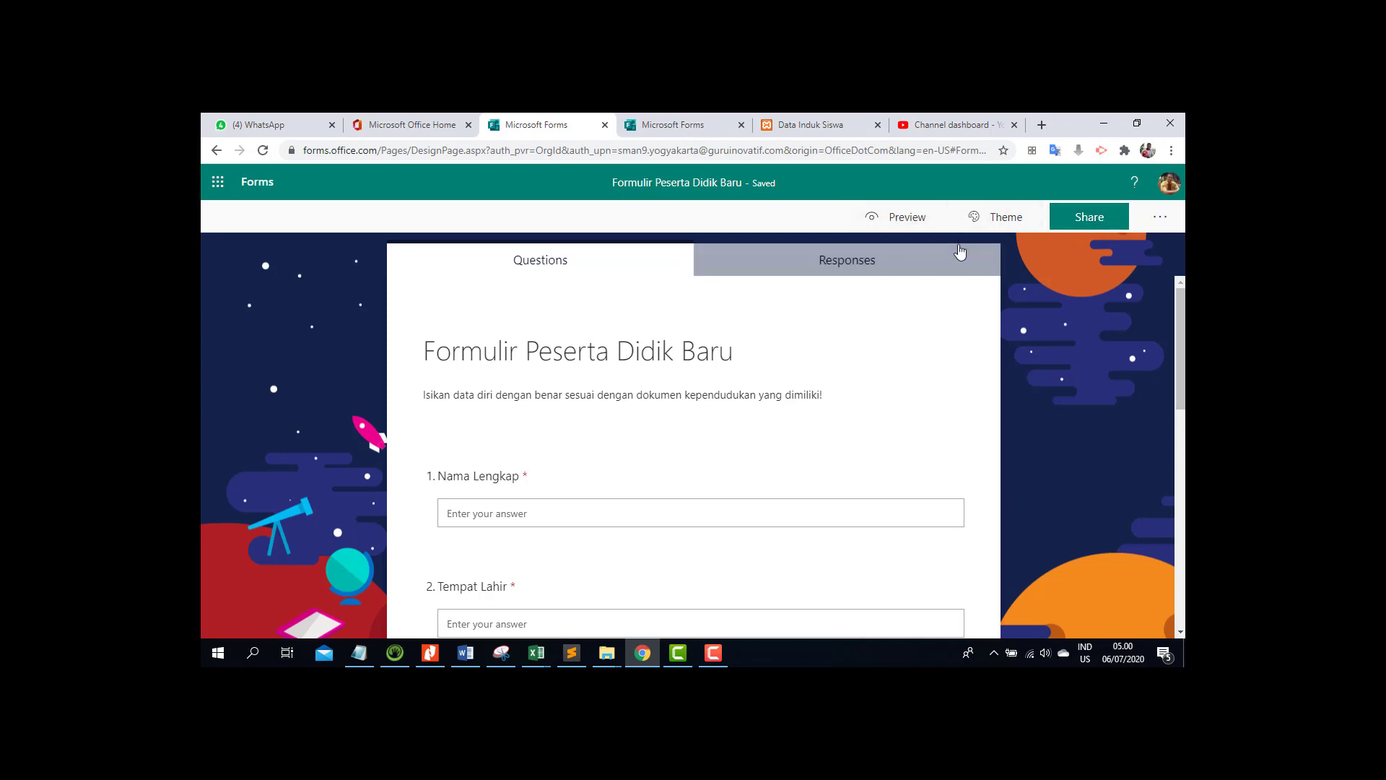
# - Open the form preview and answer Nama Lengkap with the student's full name and Tempat Lahir with Magelang
pyautogui.click(922, 224)
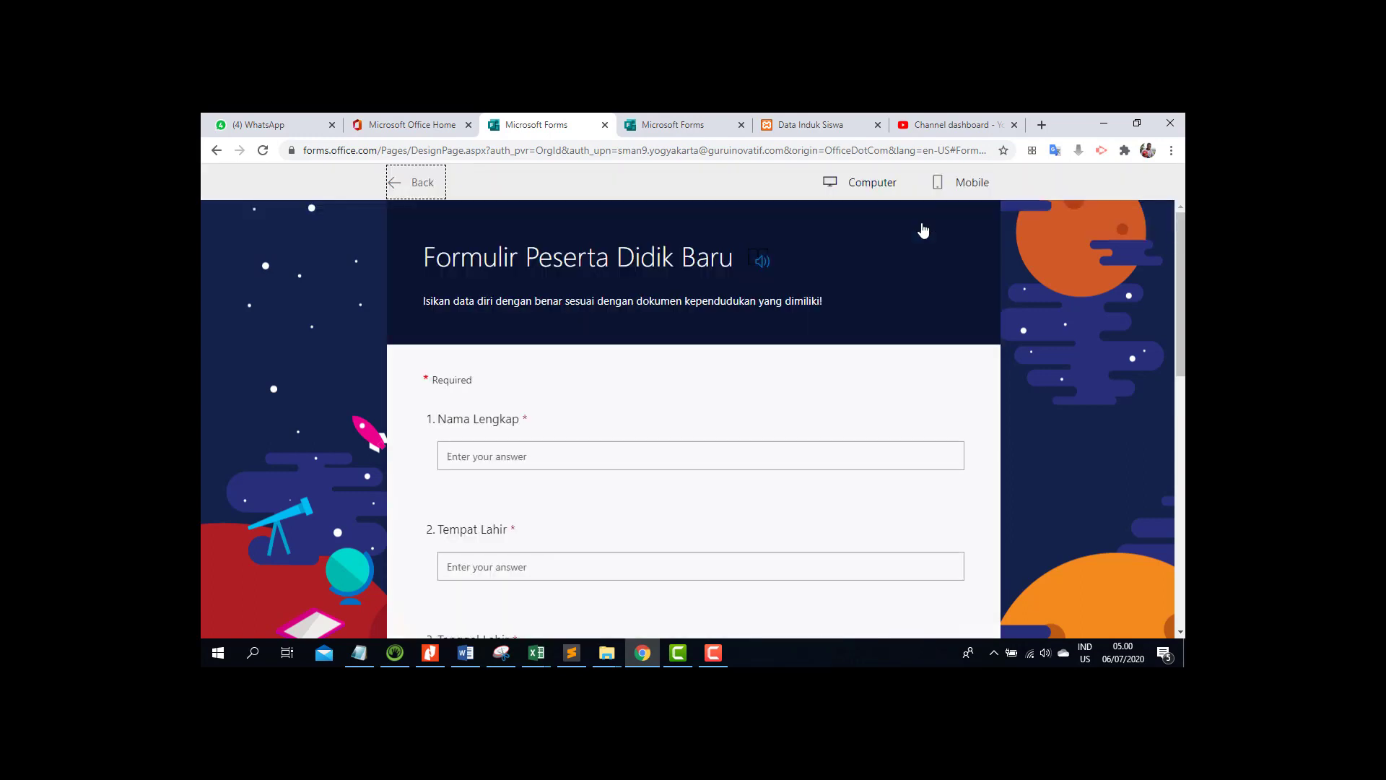
pyautogui.click(533, 462)
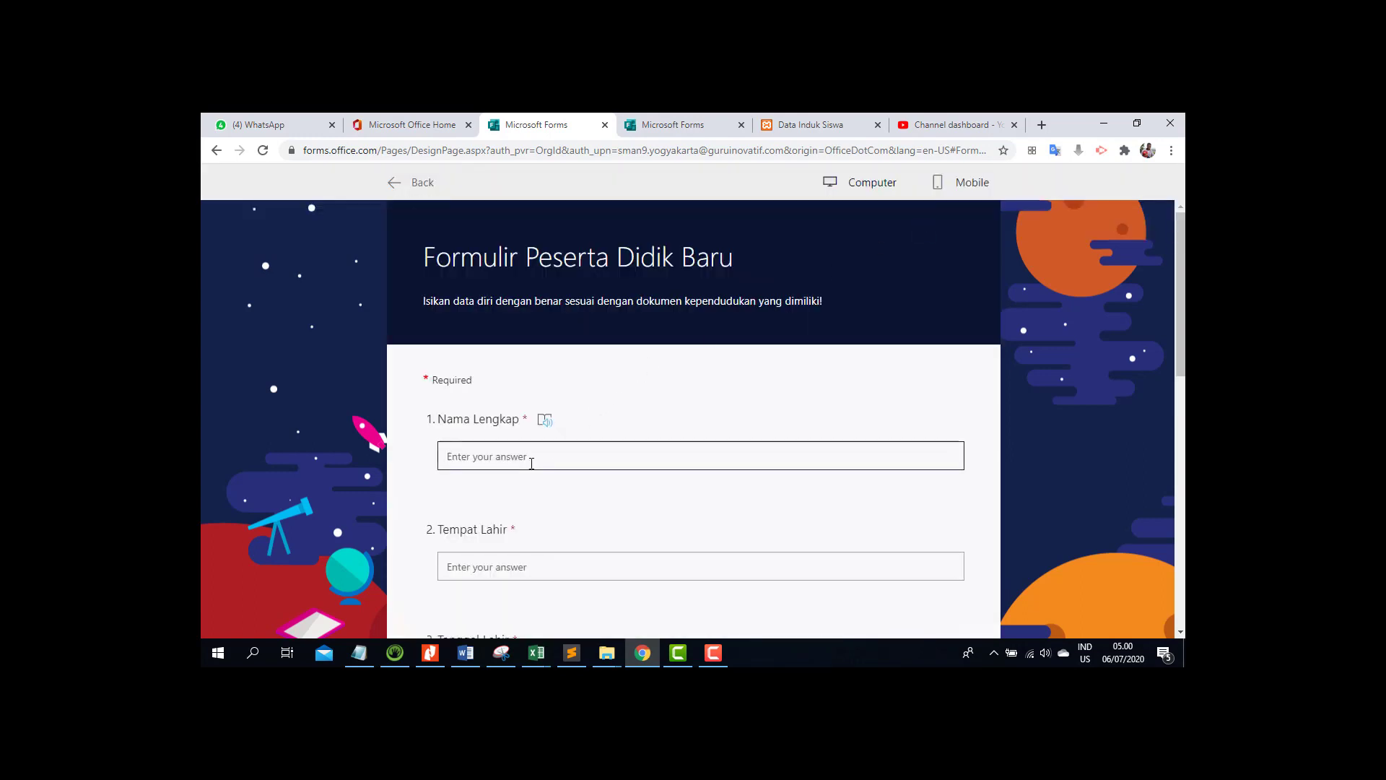
pyautogui.write('Budi gu')
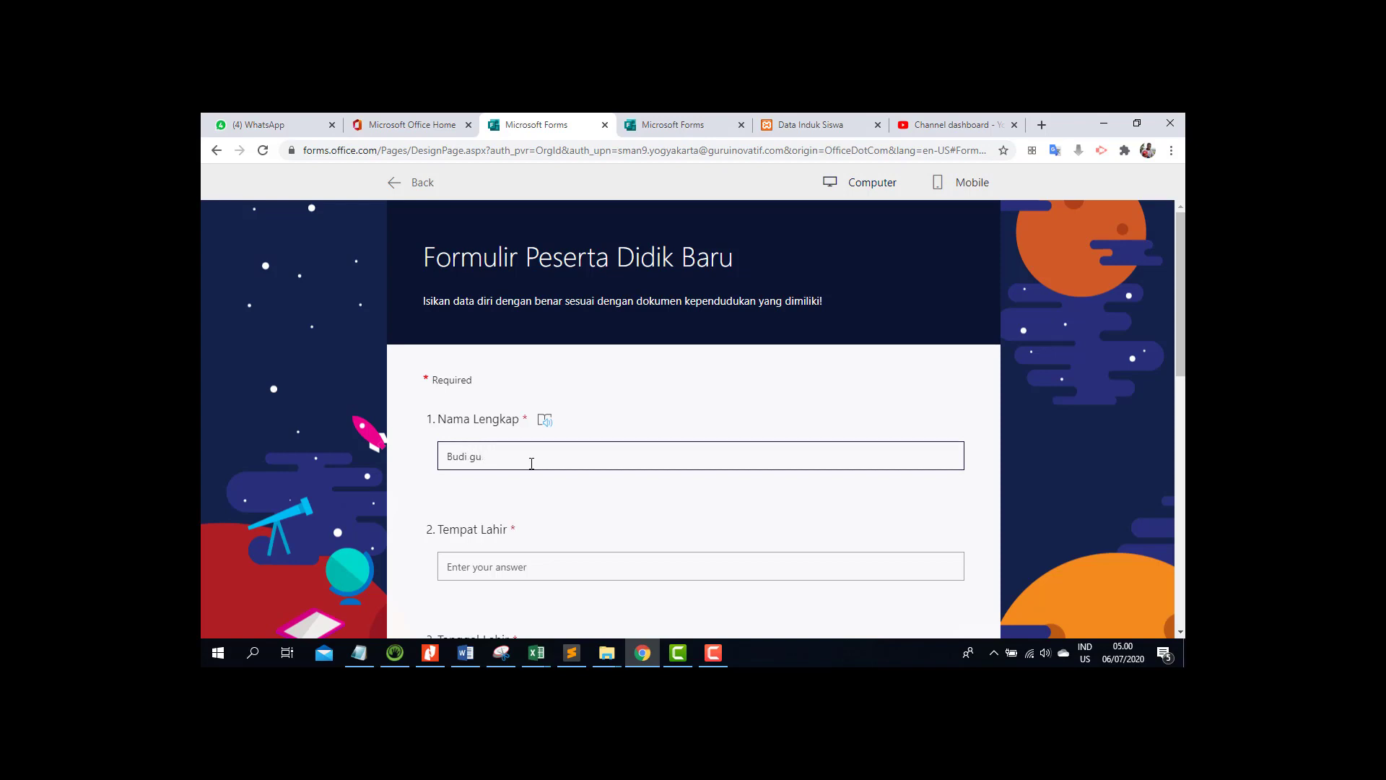
pyautogui.write('Gunawan')
pyautogui.press('Tab')
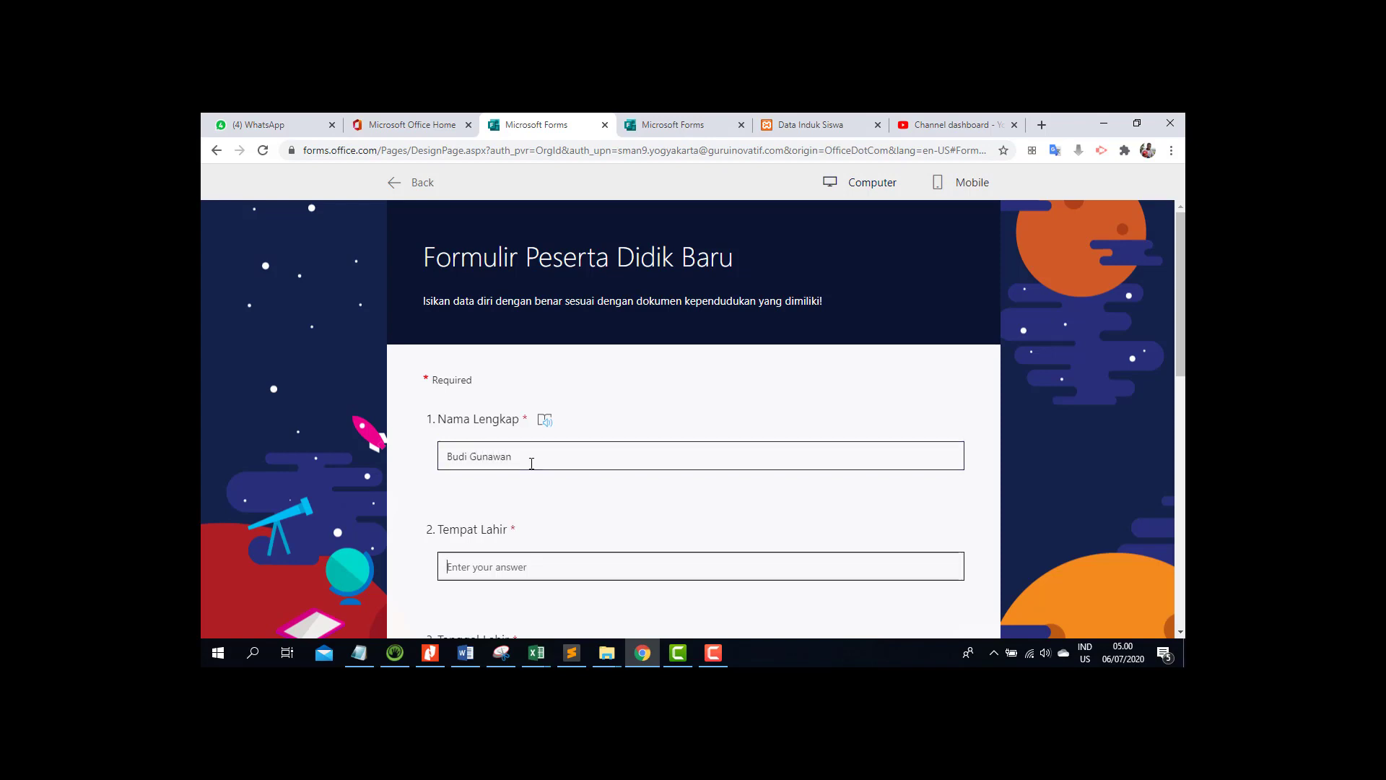
pyautogui.write('Magelang')
# - Fill in the student's date of birth under Tanggal Lahir using the calendar
pyautogui.scroll(-3, 531, 464)
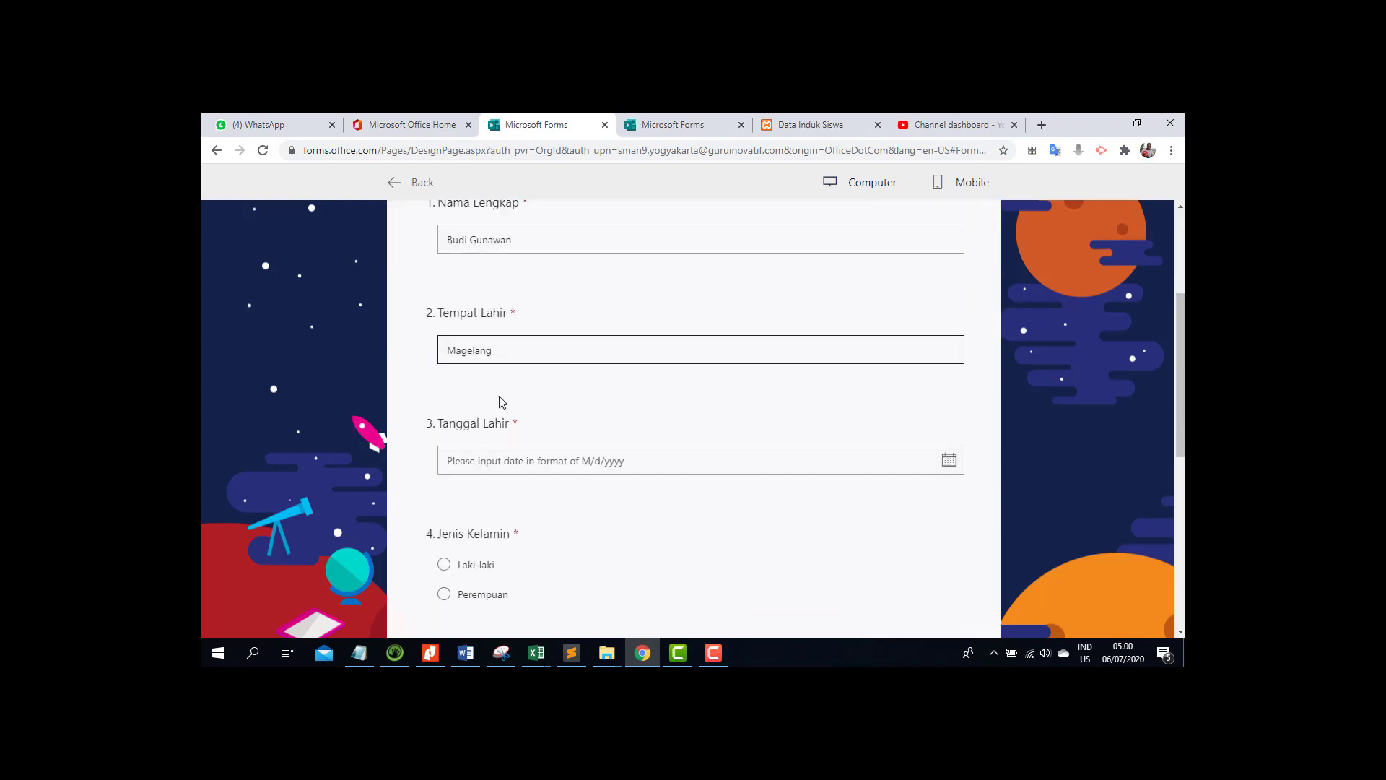
pyautogui.click(486, 471)
pyautogui.scroll(-1, 480, 465)
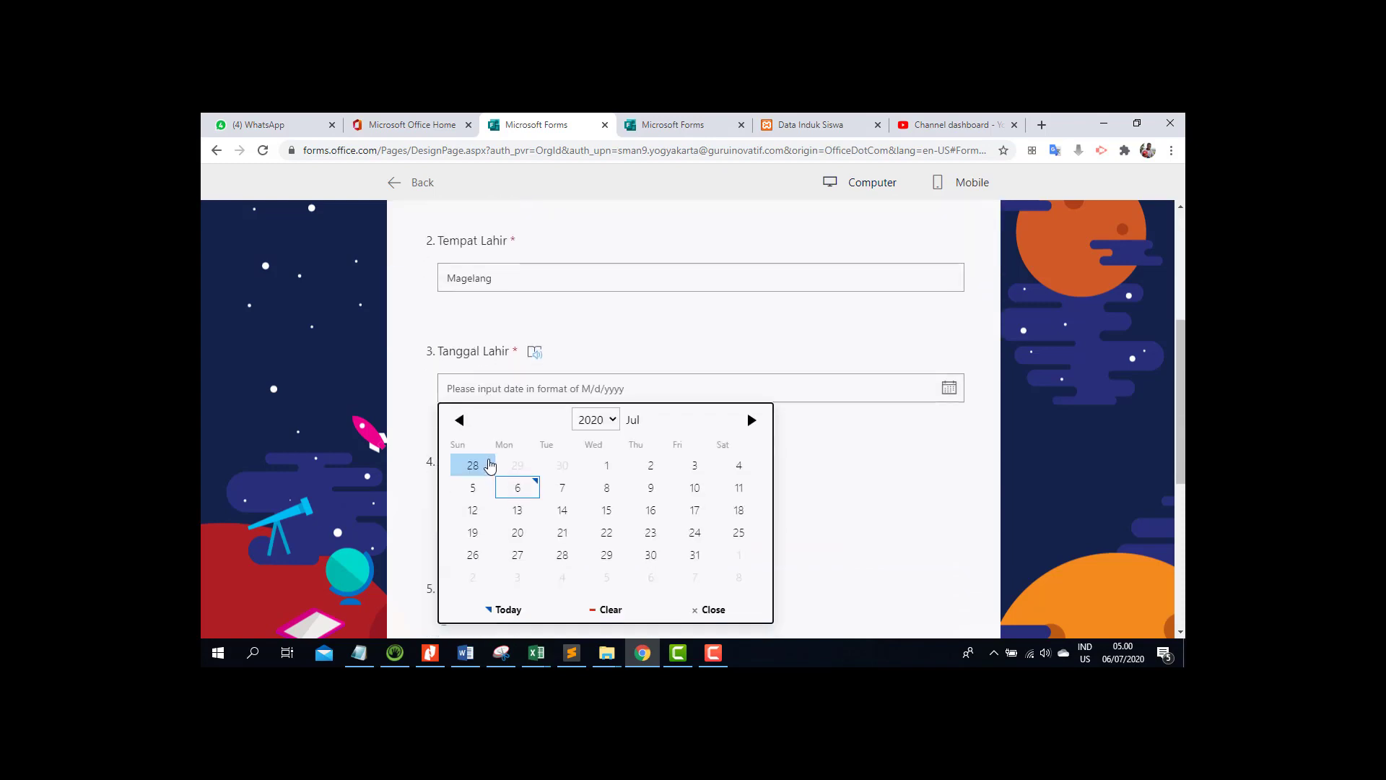
pyautogui.click(615, 422)
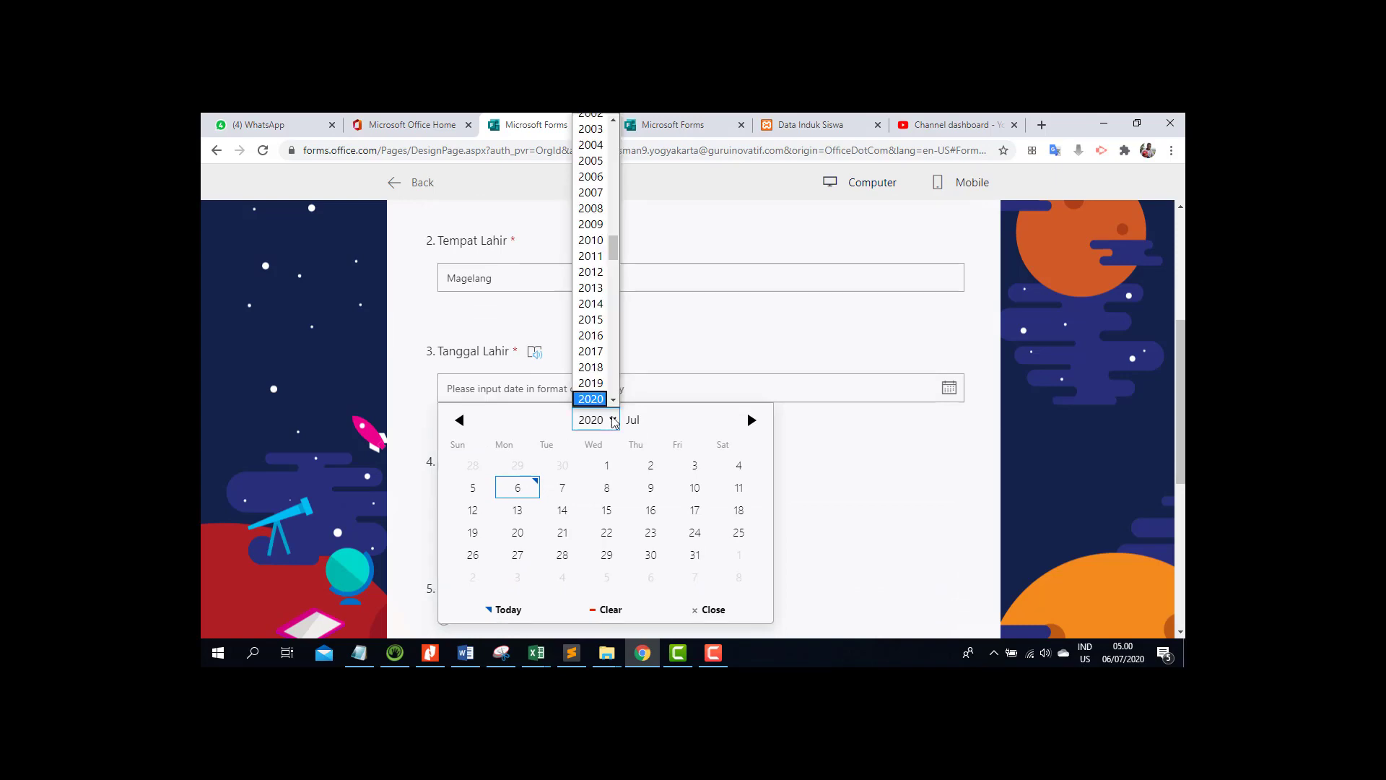
pyautogui.click(604, 152)
pyautogui.click(519, 490)
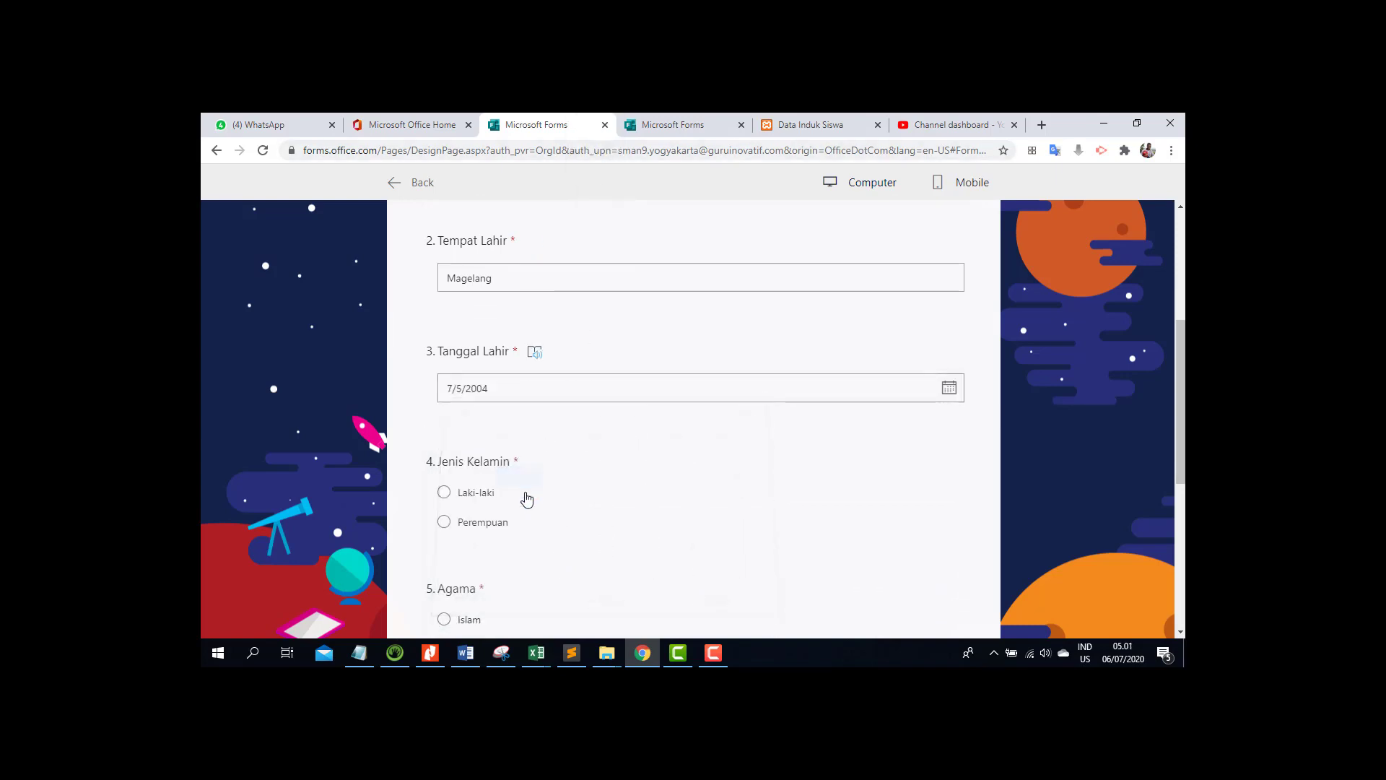
# - Choose Laki-laki for Jenis Kelamin and Islam for Agama, and submit the response
pyautogui.click(449, 494)
pyautogui.scroll(-2, 481, 505)
pyautogui.scroll(-3, 483, 505)
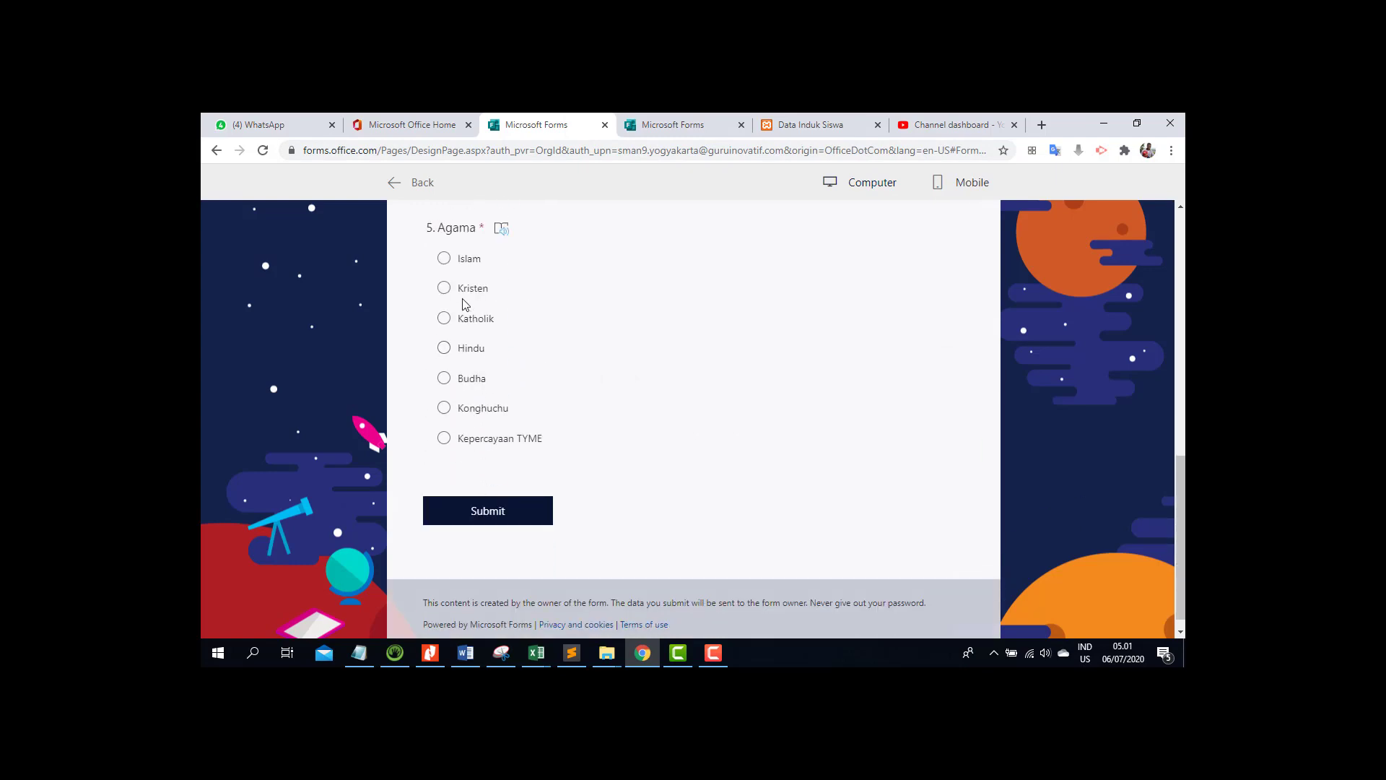
pyautogui.click(447, 261)
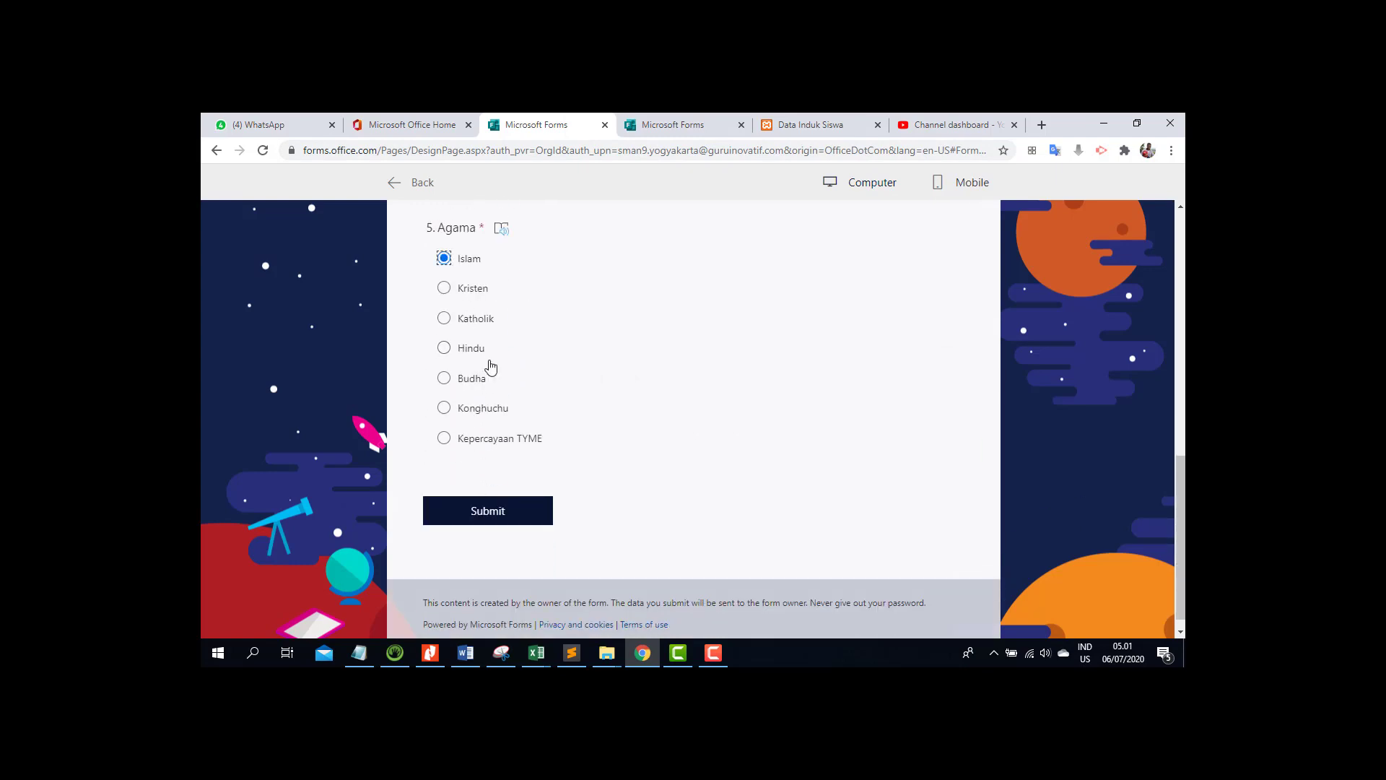
pyautogui.click(540, 518)
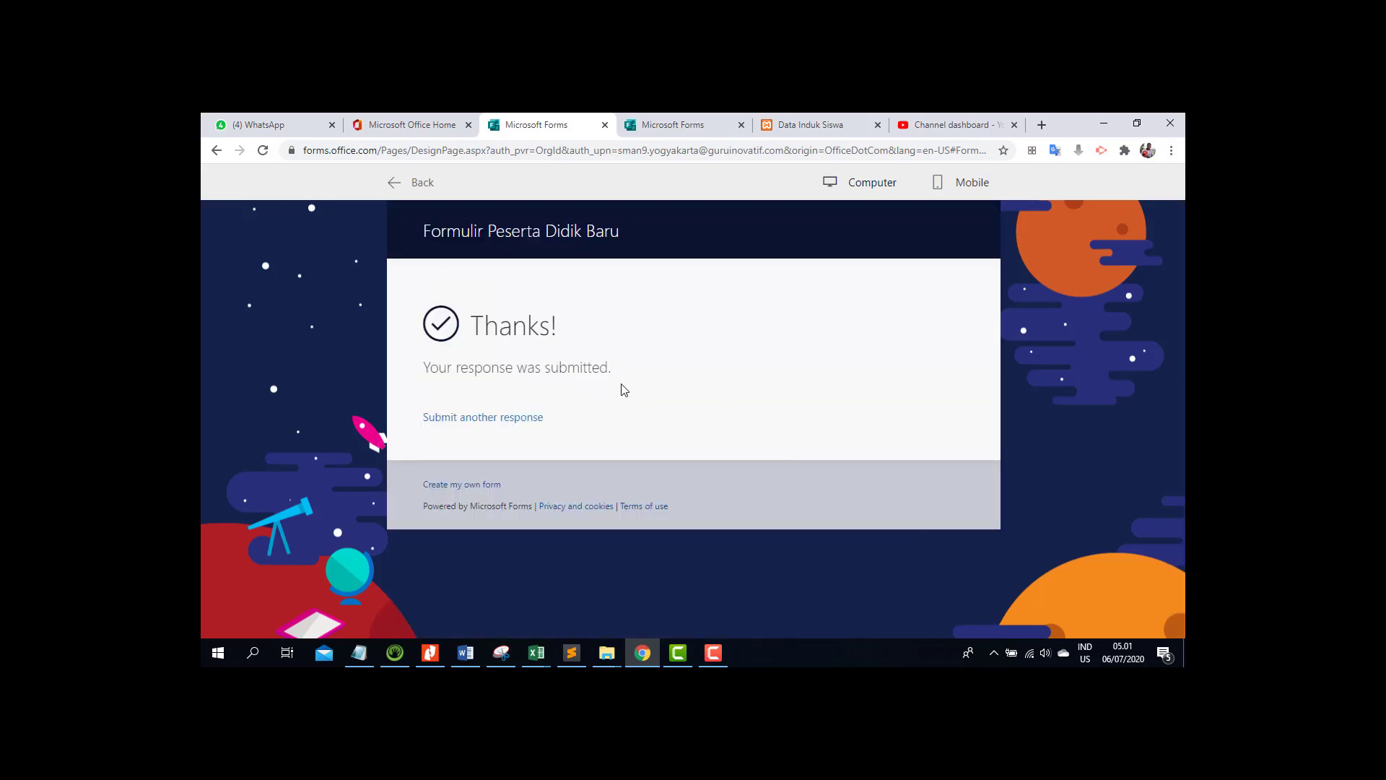
# - Start another response and enter the second student's full name and Magetan as Tempat Lahir
pyautogui.click(516, 422)
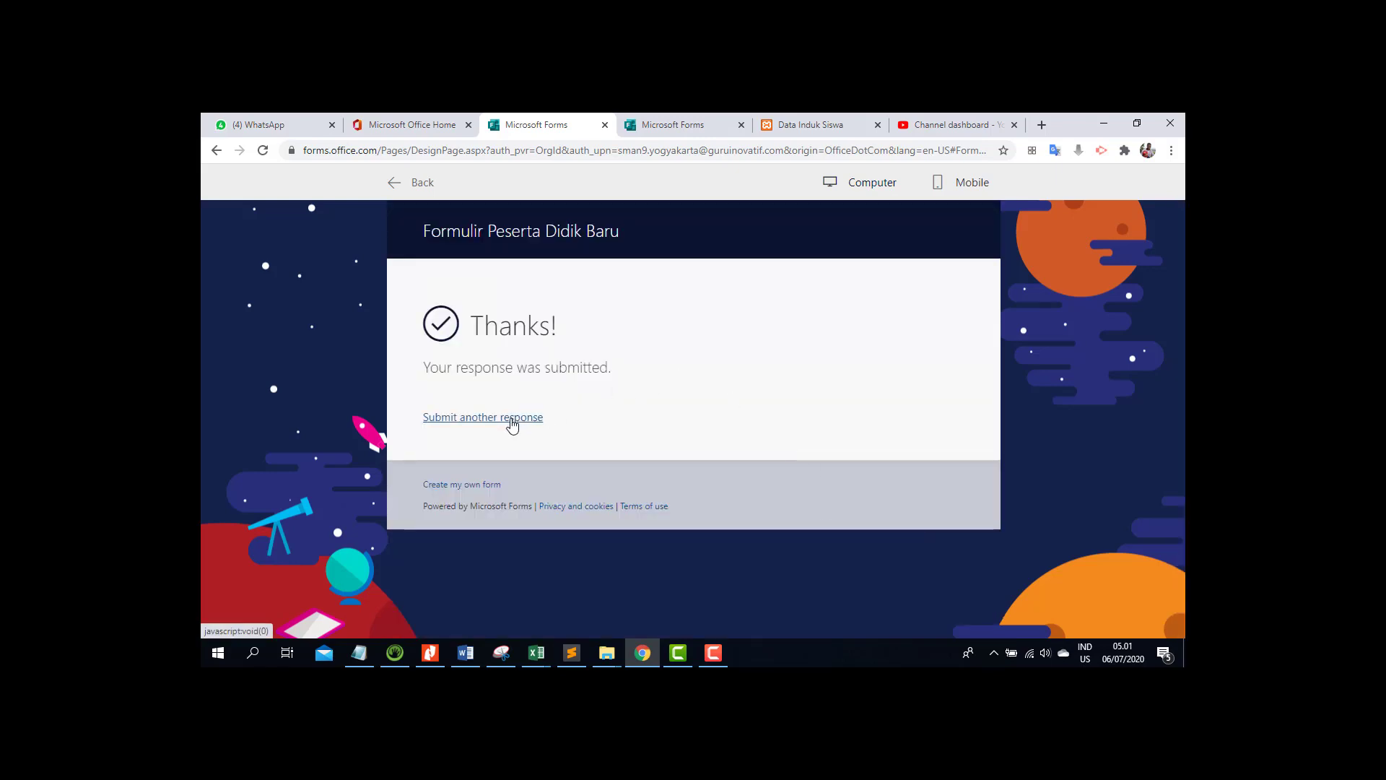
pyautogui.click(502, 460)
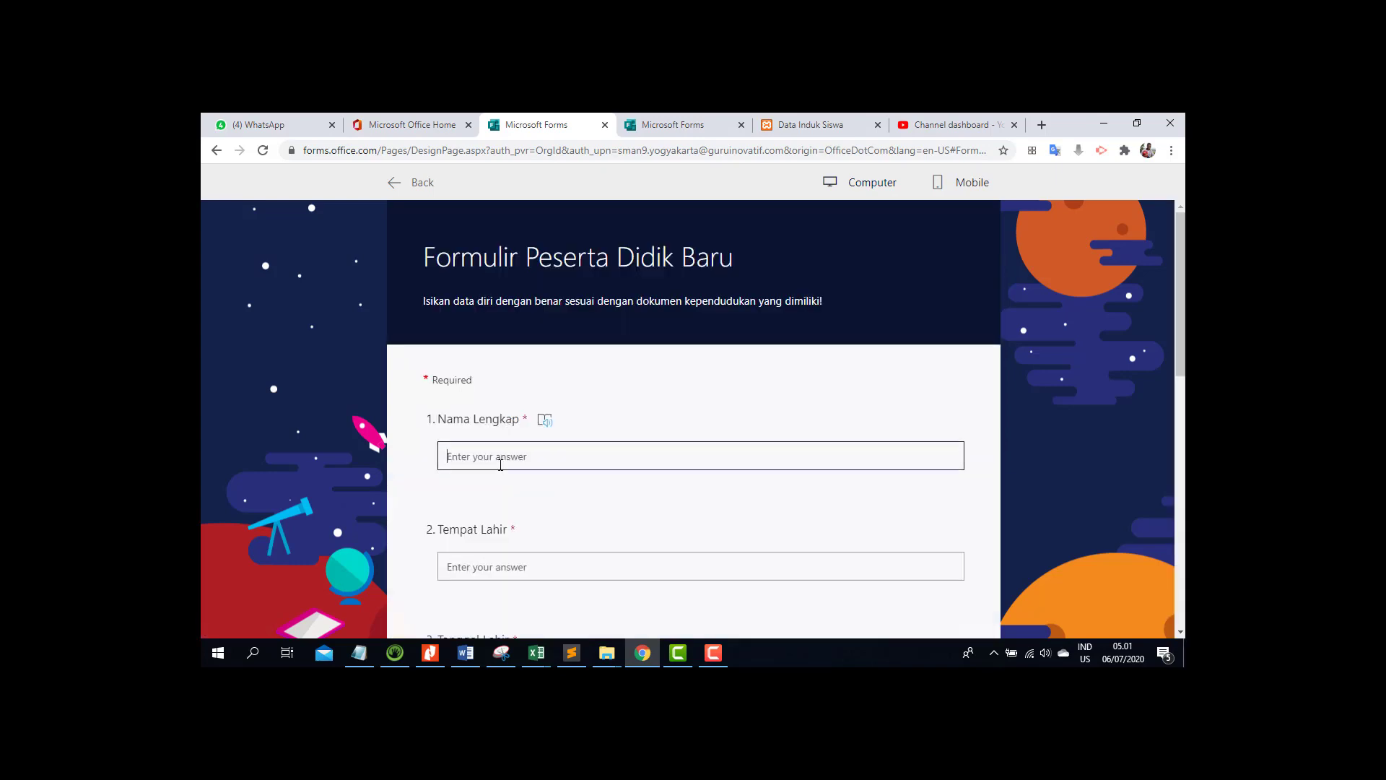
pyautogui.write('Asep Setiawan')
pyautogui.click(474, 568)
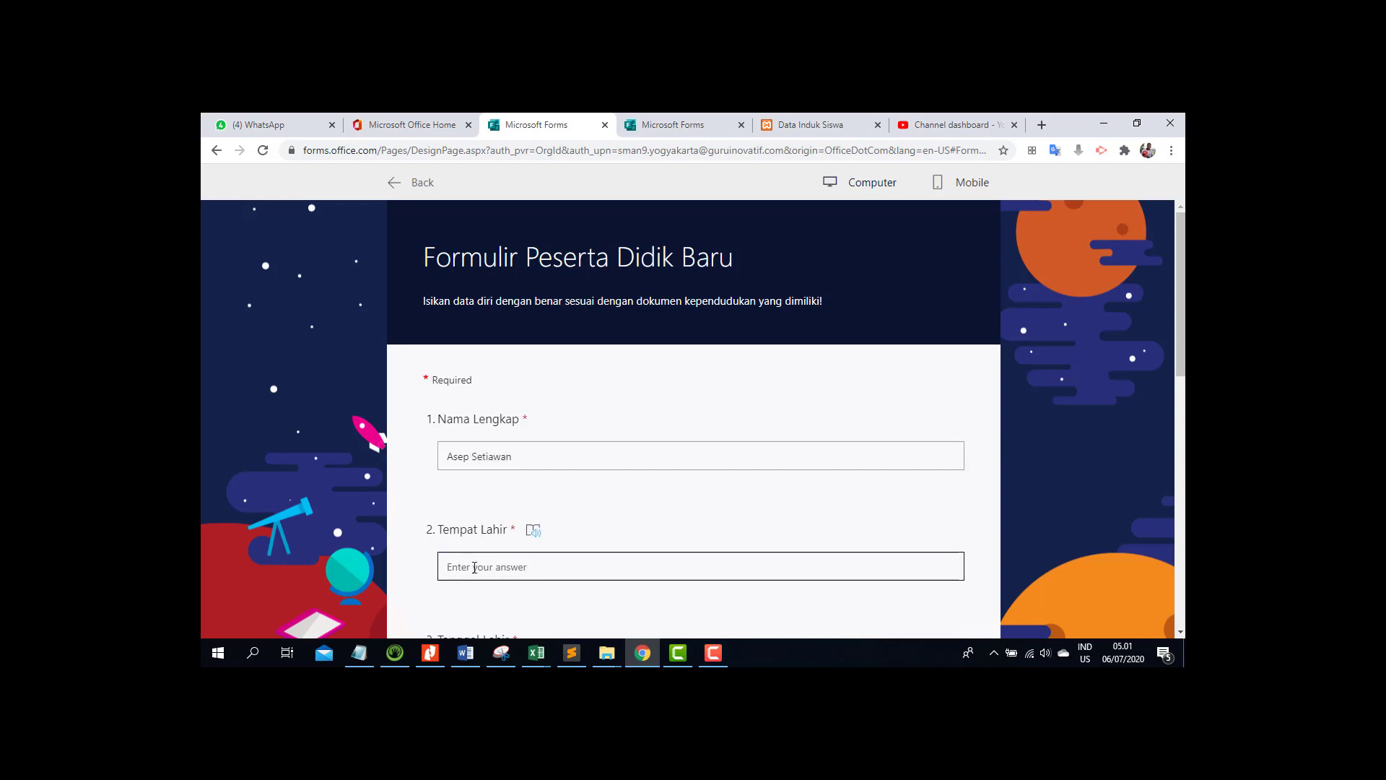
pyautogui.write('Magetan')
# - Pick the second student's date of birth for Tanggal Lahir, choosing the year, month and day in the calendar
pyautogui.scroll(-4, 477, 548)
pyautogui.click(495, 390)
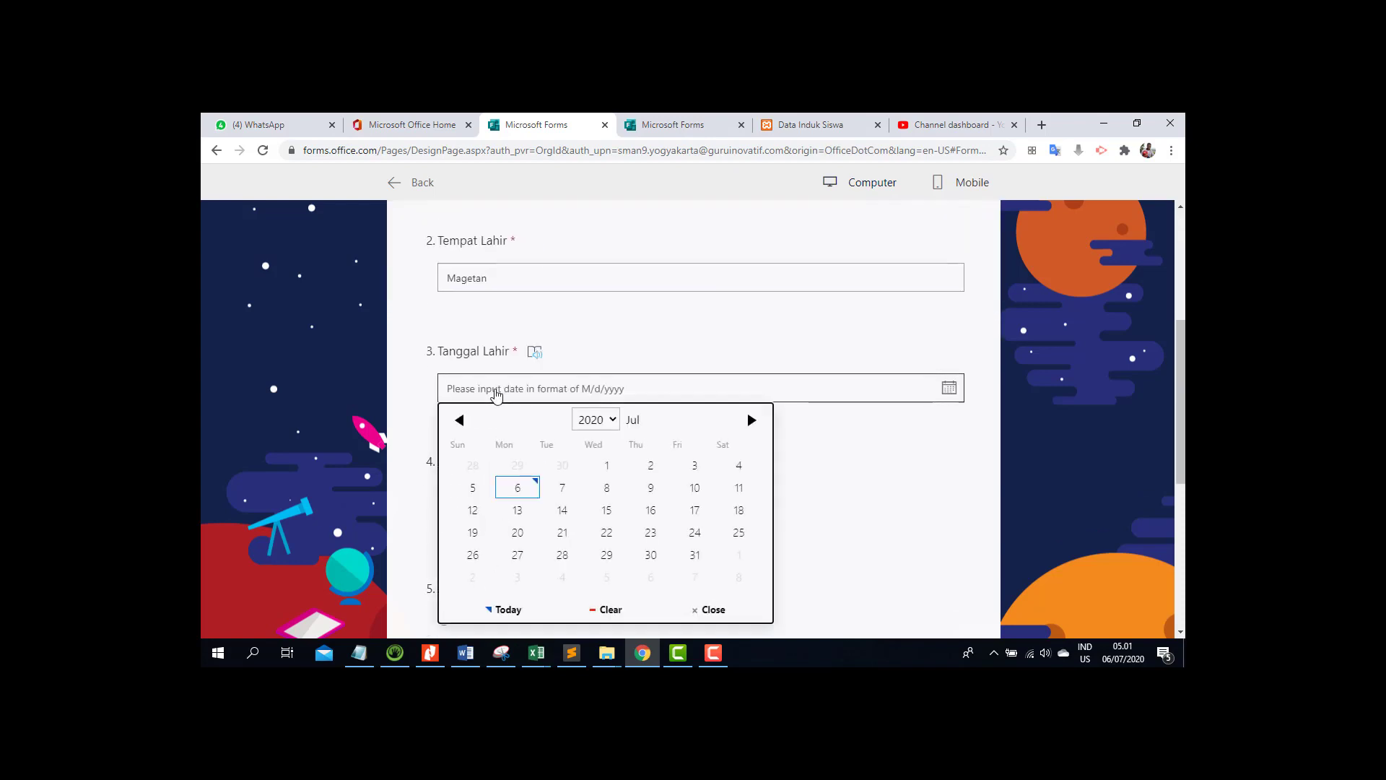
pyautogui.click(594, 420)
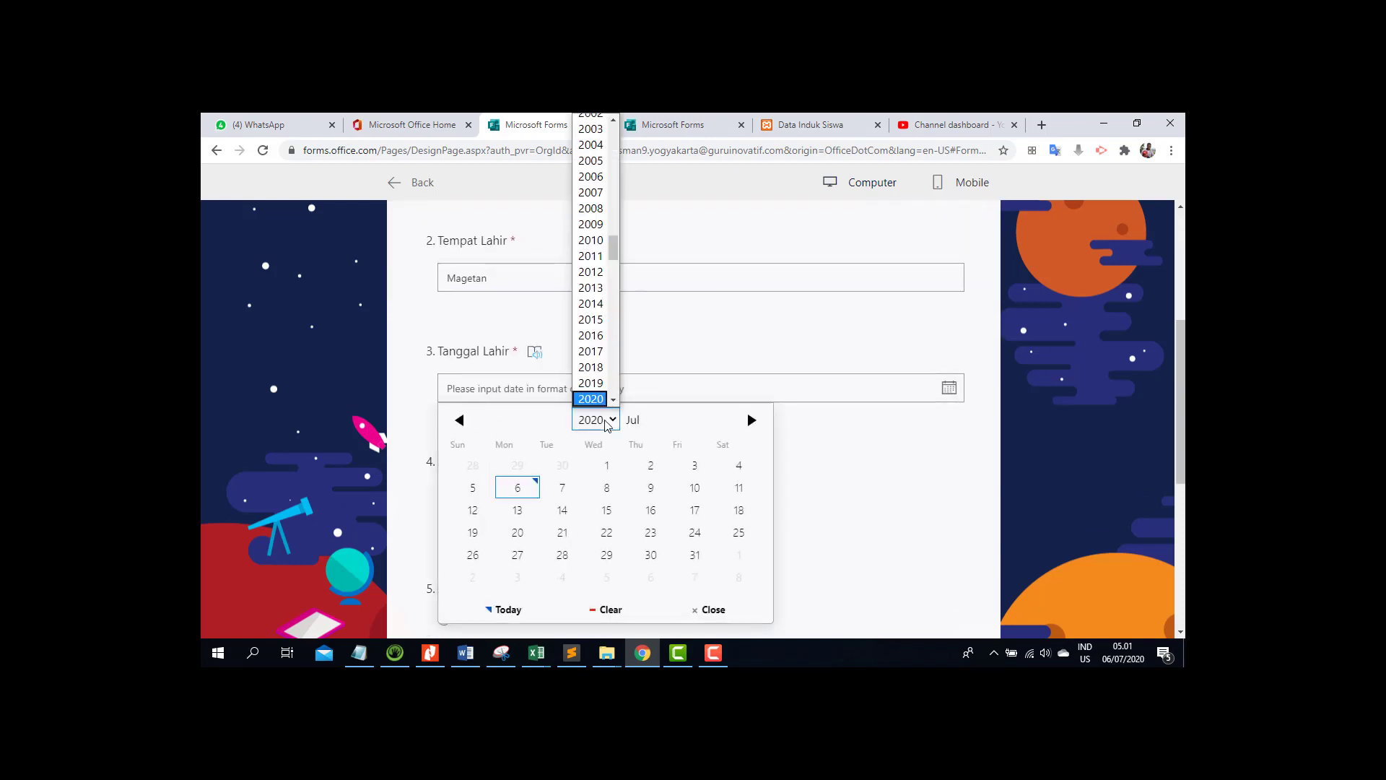
pyautogui.click(591, 129)
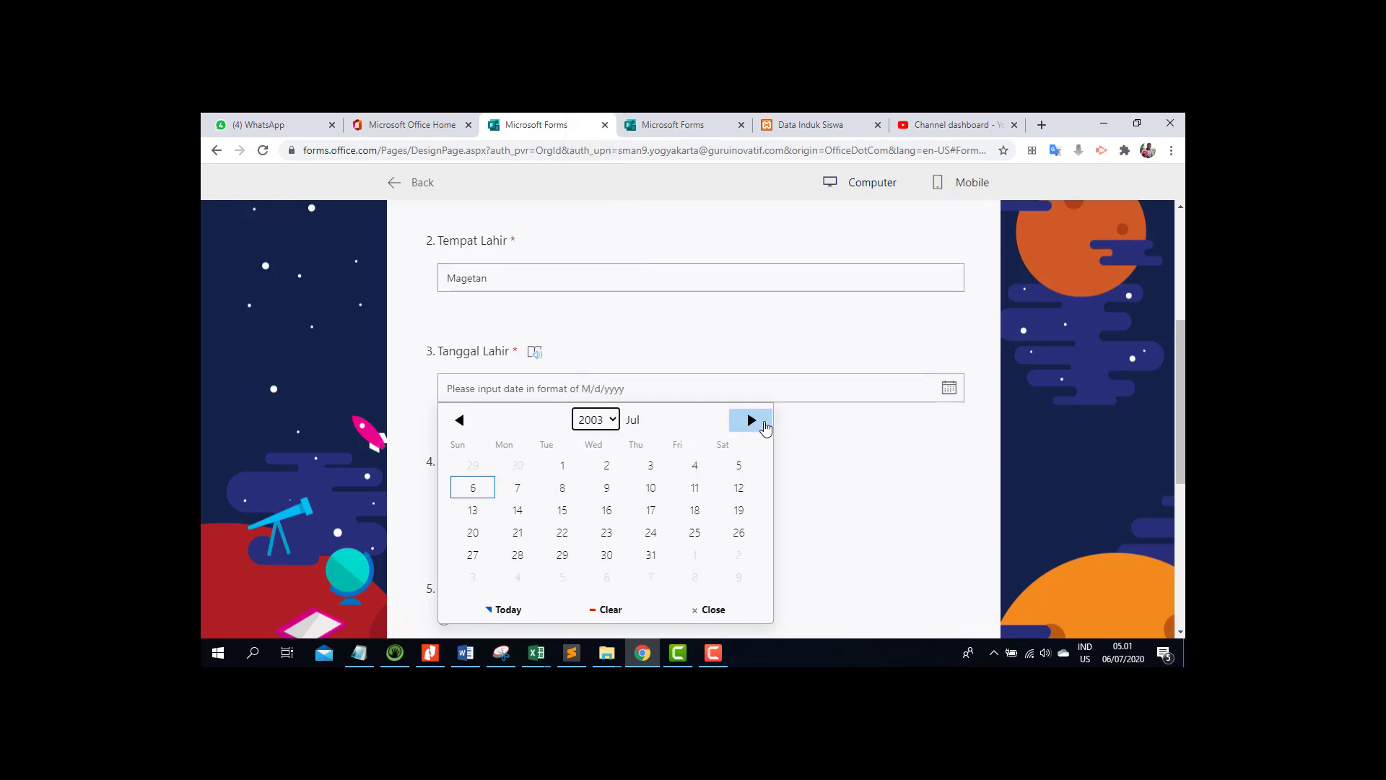
pyautogui.click(751, 420)
pyautogui.click(751, 420)
pyautogui.click(751, 420)
pyautogui.click(650, 510)
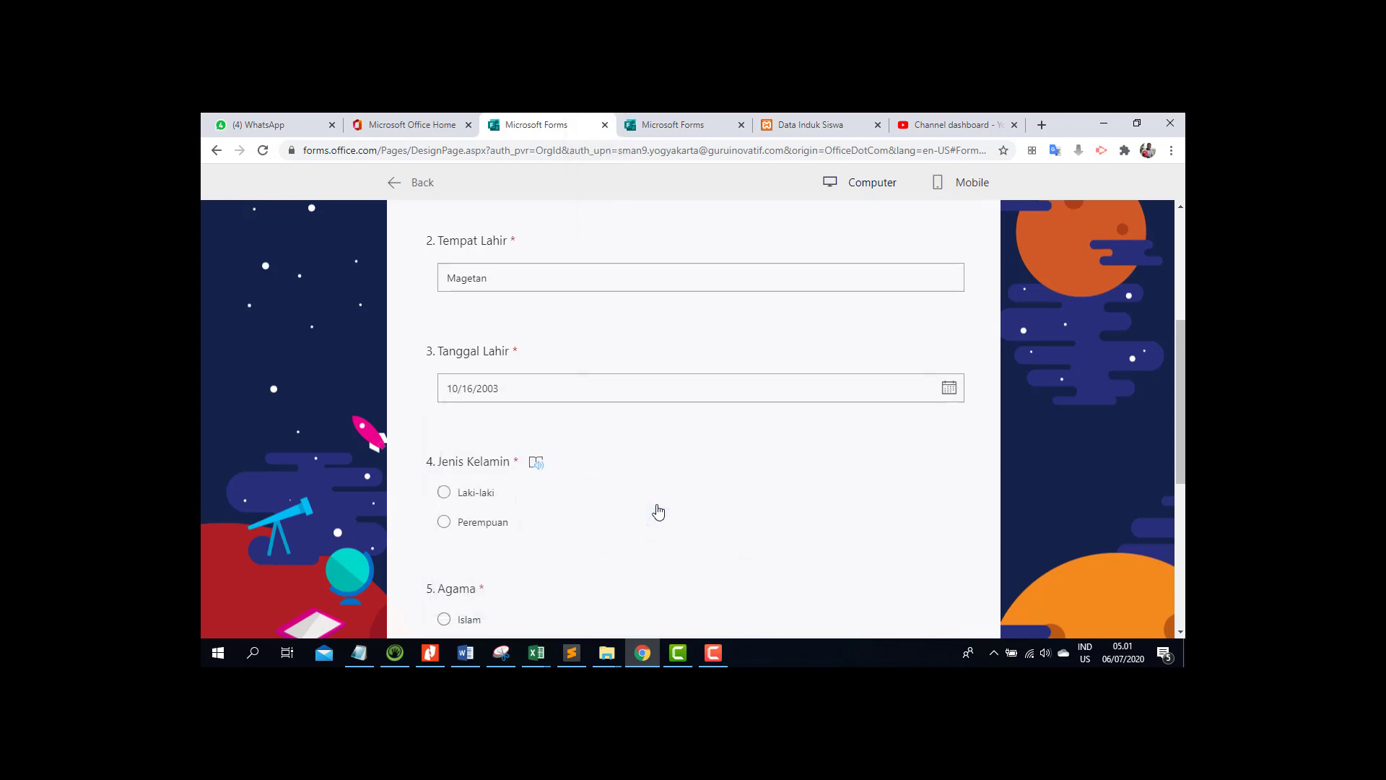
# - Select Laki-laki as Jenis Kelamin and Kristen as Agama for the second student, and submit the response
pyautogui.click(445, 492)
pyautogui.scroll(-2, 478, 531)
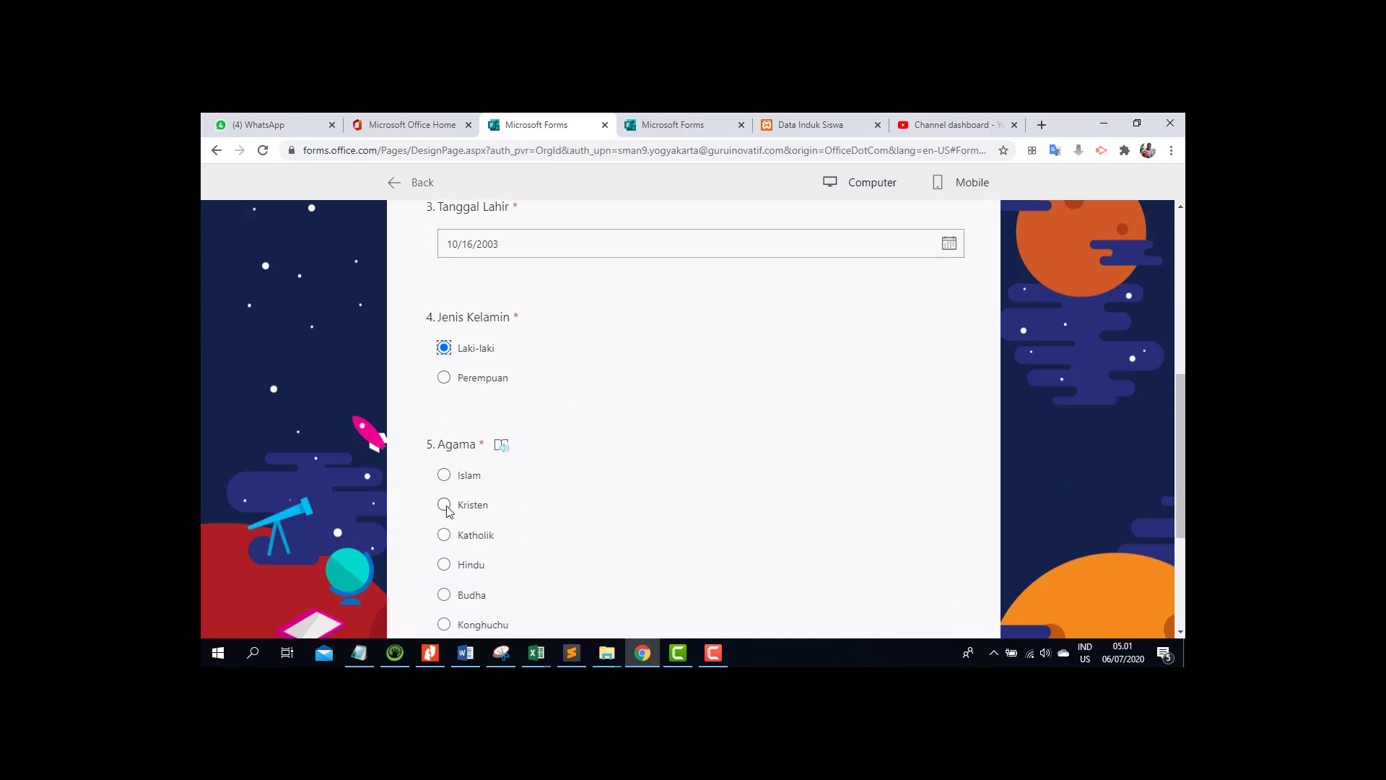
pyautogui.click(444, 505)
pyautogui.scroll(-3, 532, 515)
pyautogui.click(533, 520)
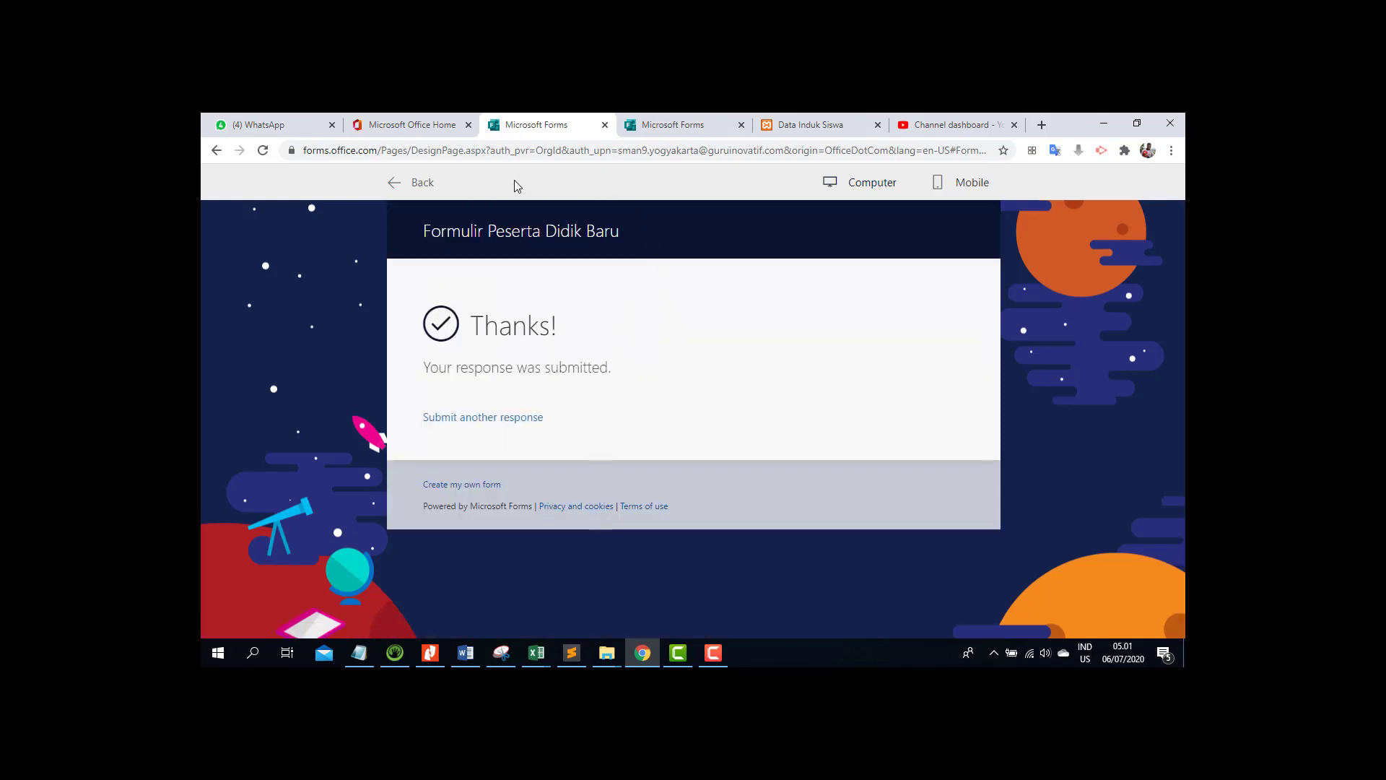
# - Return to the form editor and examine the responses summary, including response count, average completion time and latest answers
pyautogui.click(414, 189)
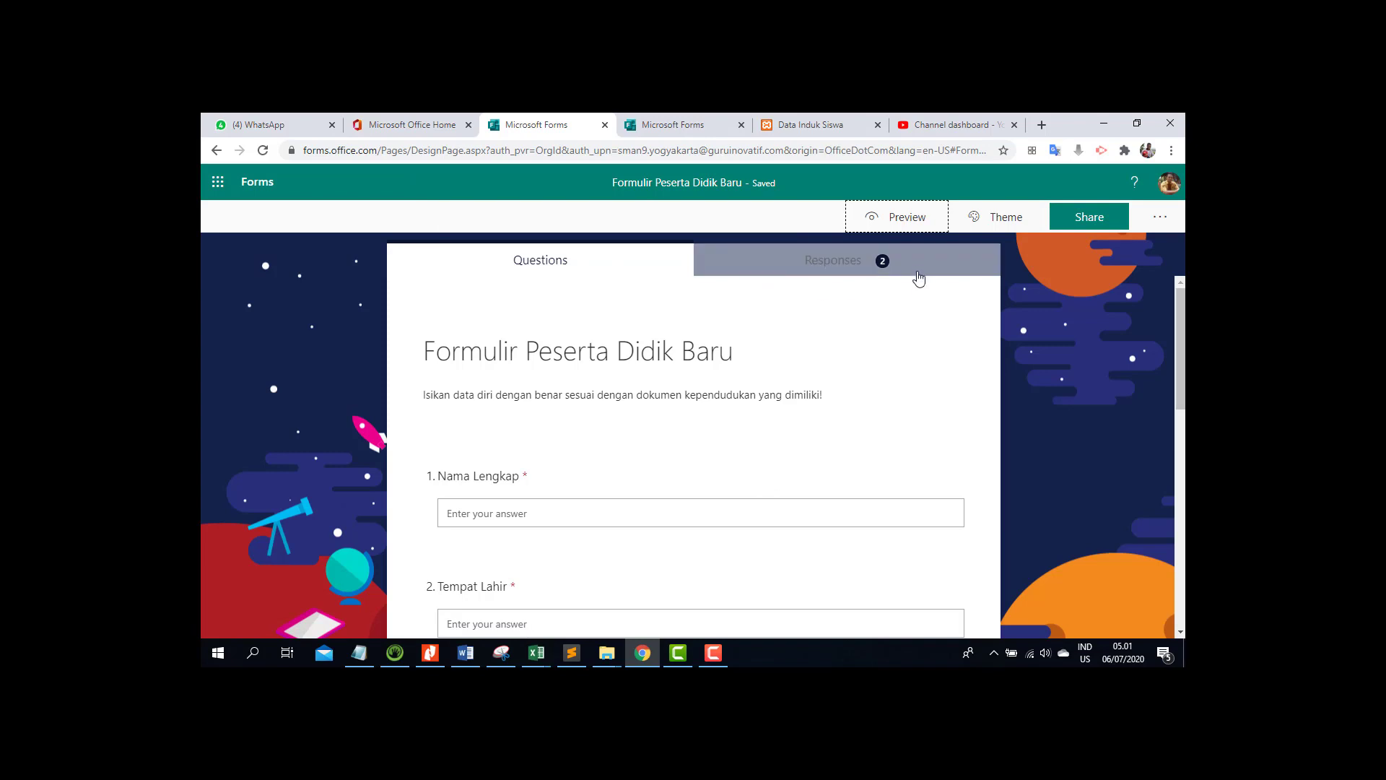
pyautogui.click(827, 267)
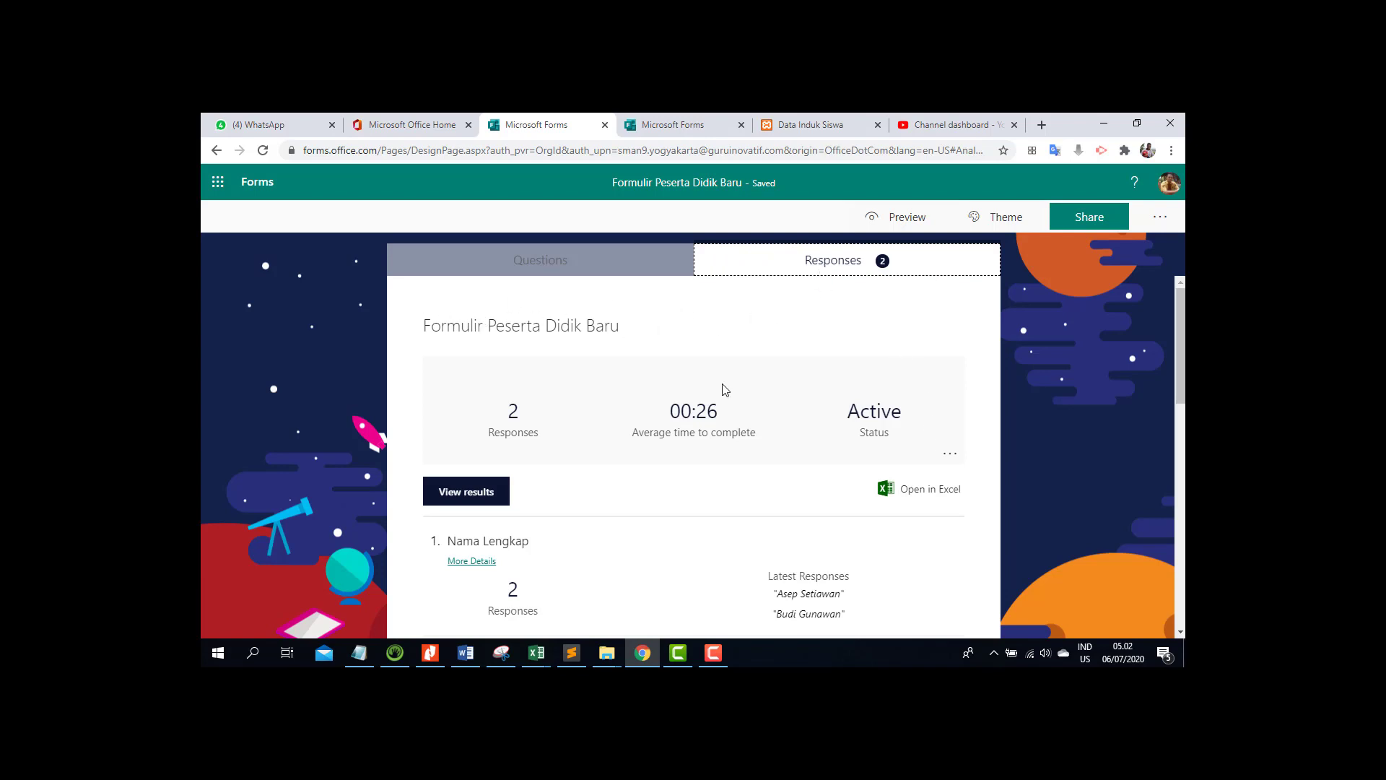
pyautogui.doubleClick(513, 410)
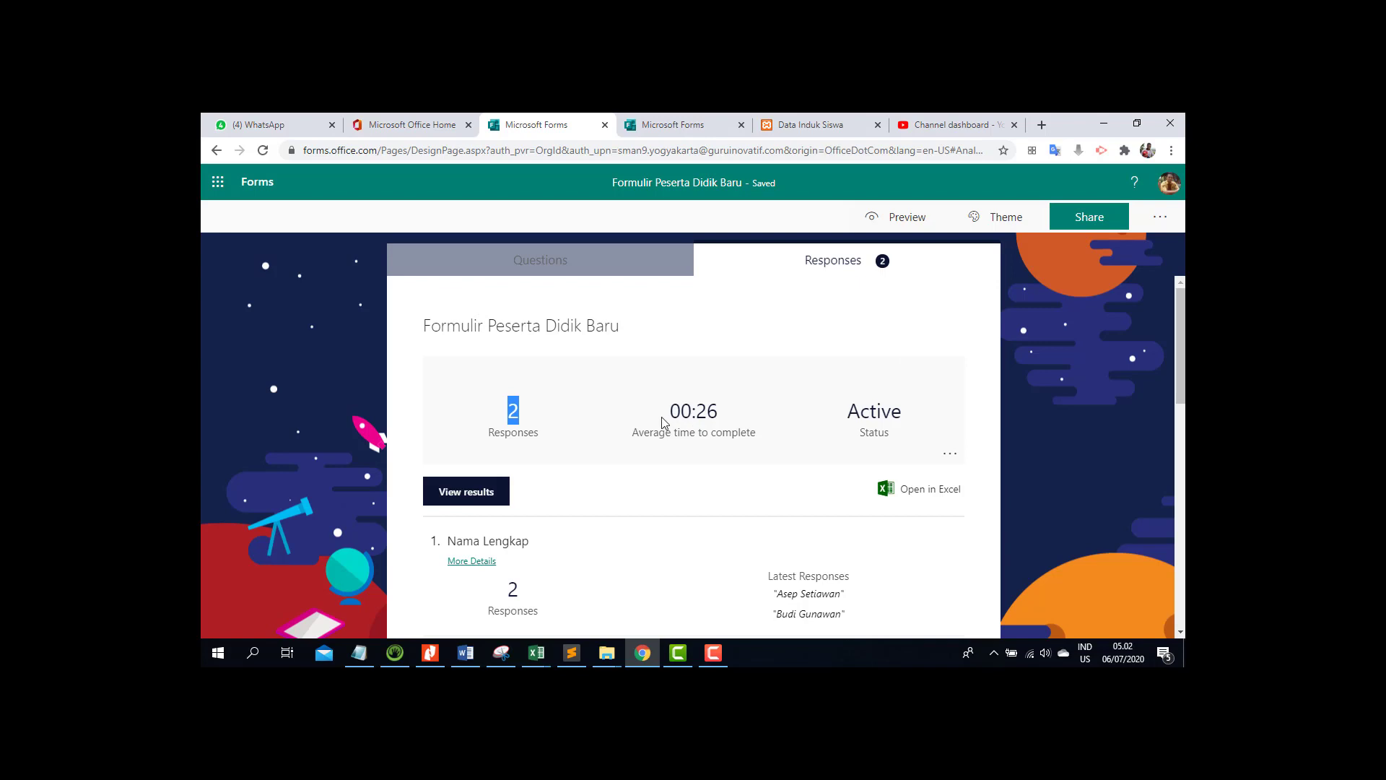
pyautogui.moveTo(662, 418); pyautogui.dragTo(753, 428)
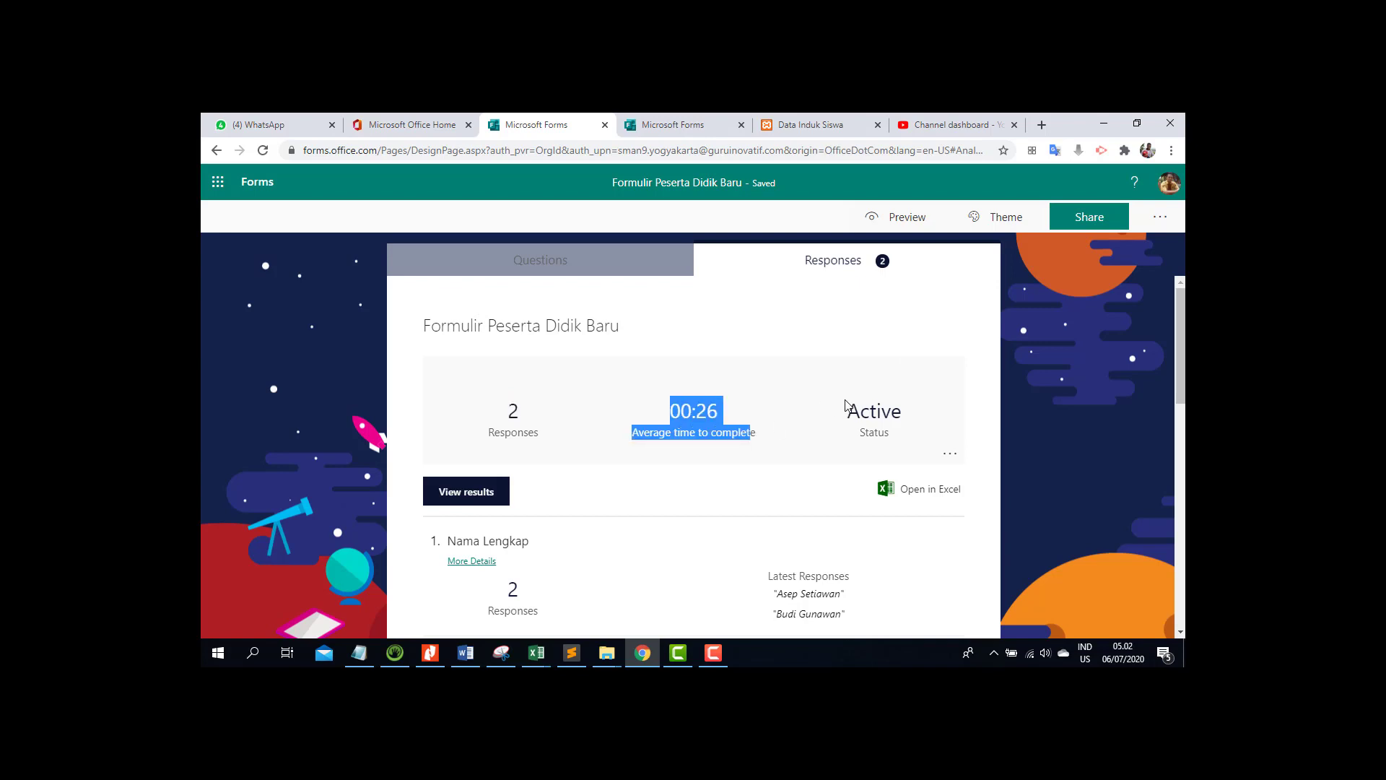
pyautogui.scroll(-2, 849, 400)
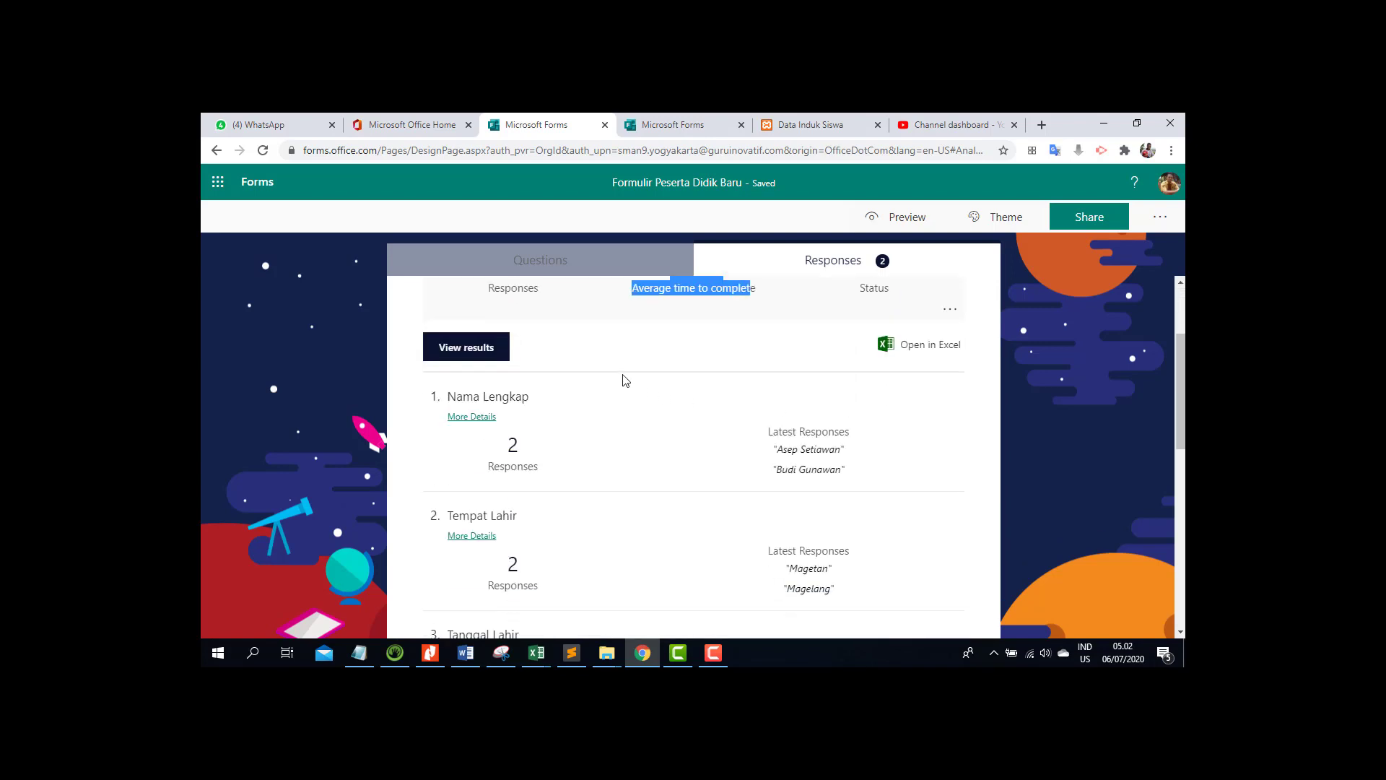
pyautogui.scroll(2, 710, 420)
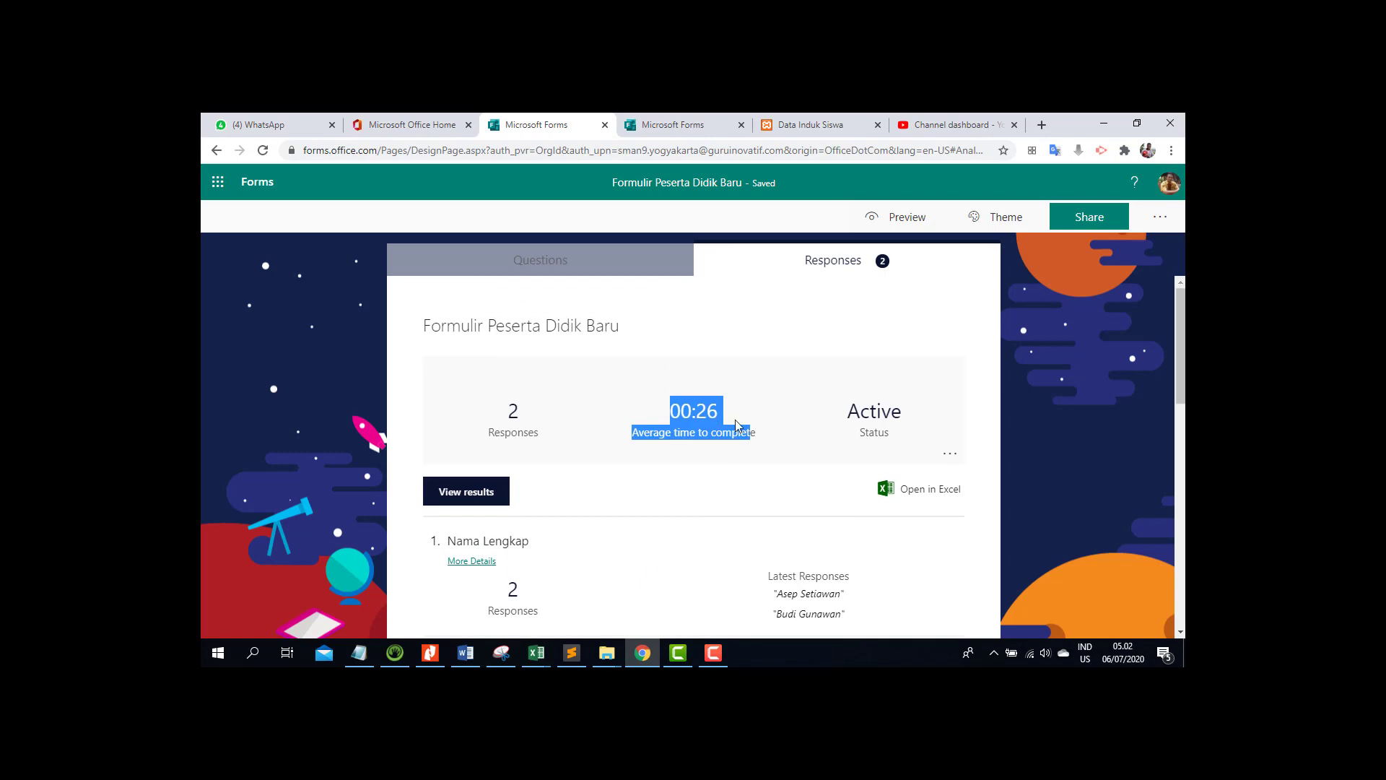
# - Open the collected responses in Excel, examine the recorded student data, including Nama Lengkap and Tempat Lahir, and close the workbook
pyautogui.click(757, 337)
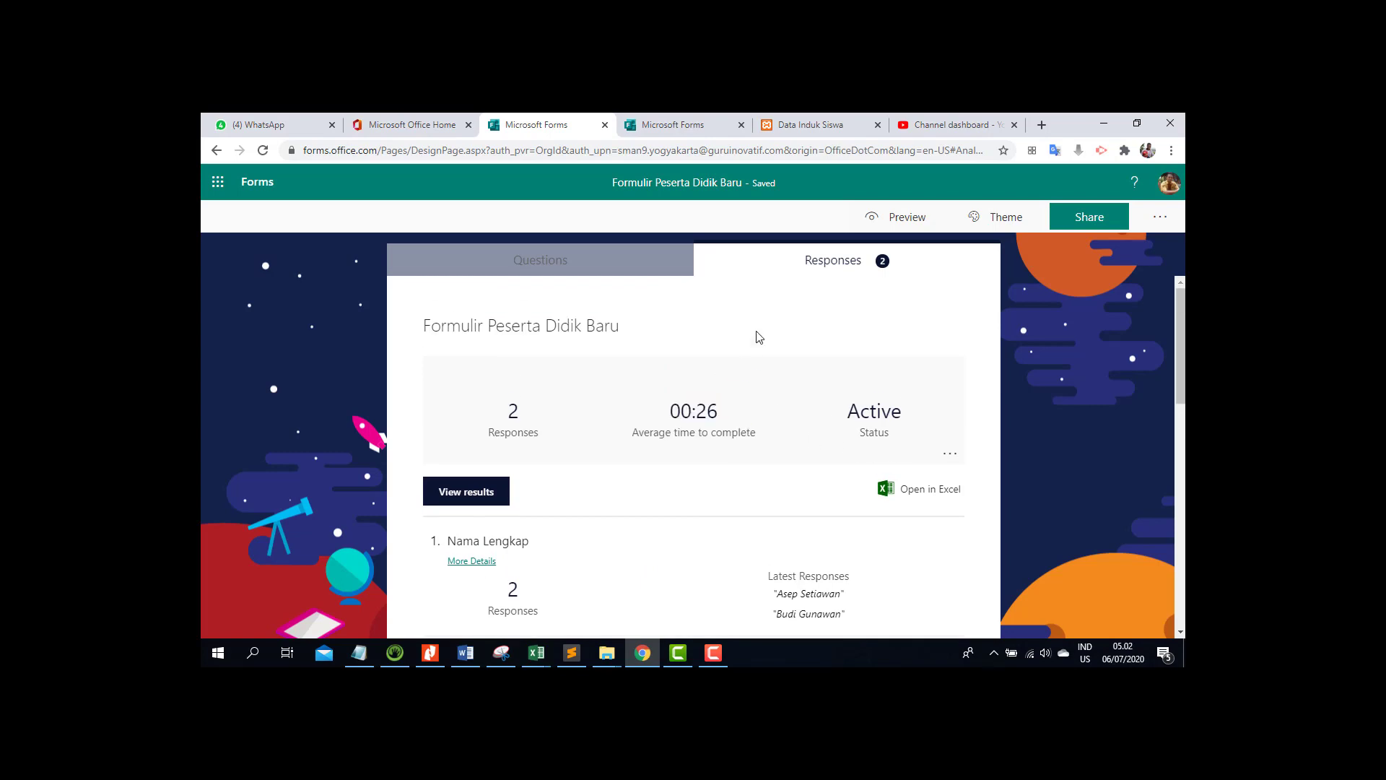
pyautogui.click(887, 494)
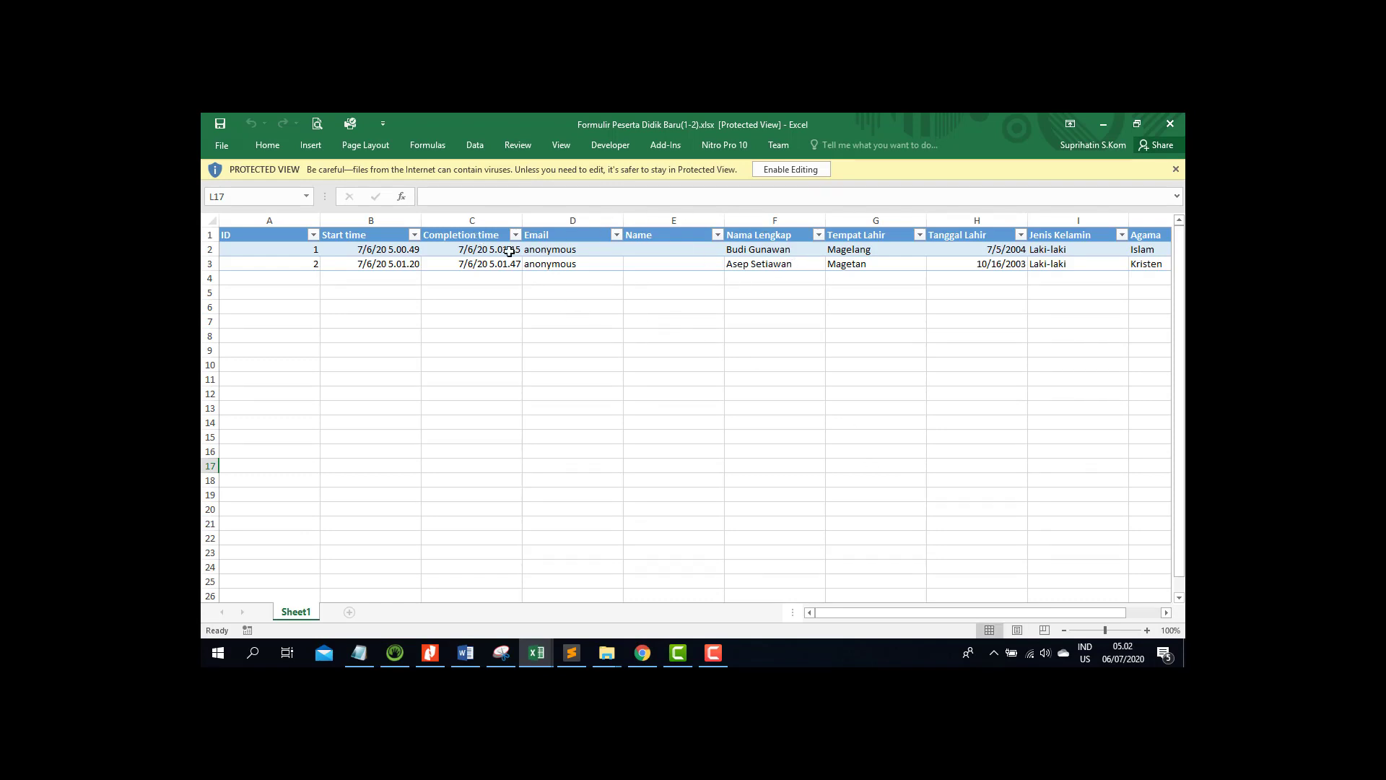
pyautogui.click(644, 253)
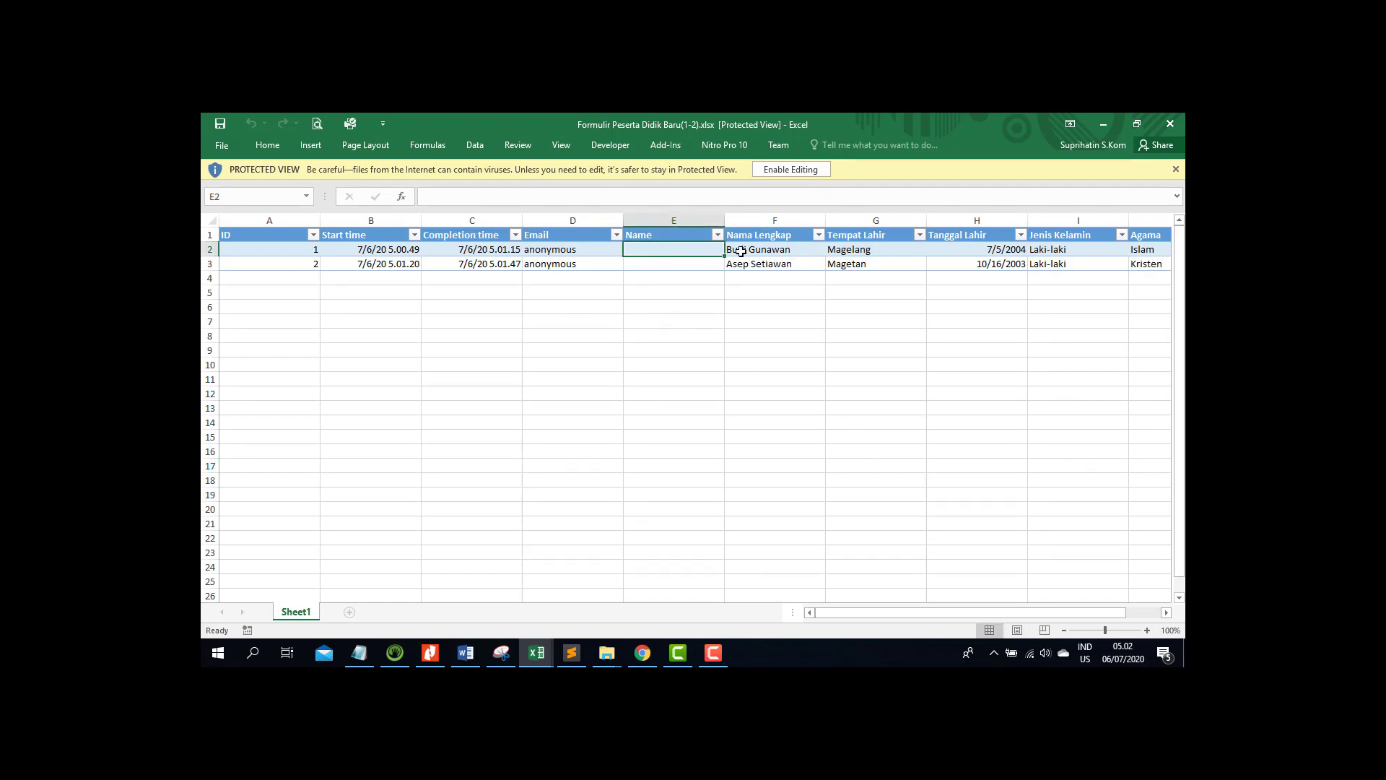
pyautogui.click(786, 253)
pyautogui.moveTo(784, 250); pyautogui.dragTo(866, 264)
pyautogui.click(866, 253)
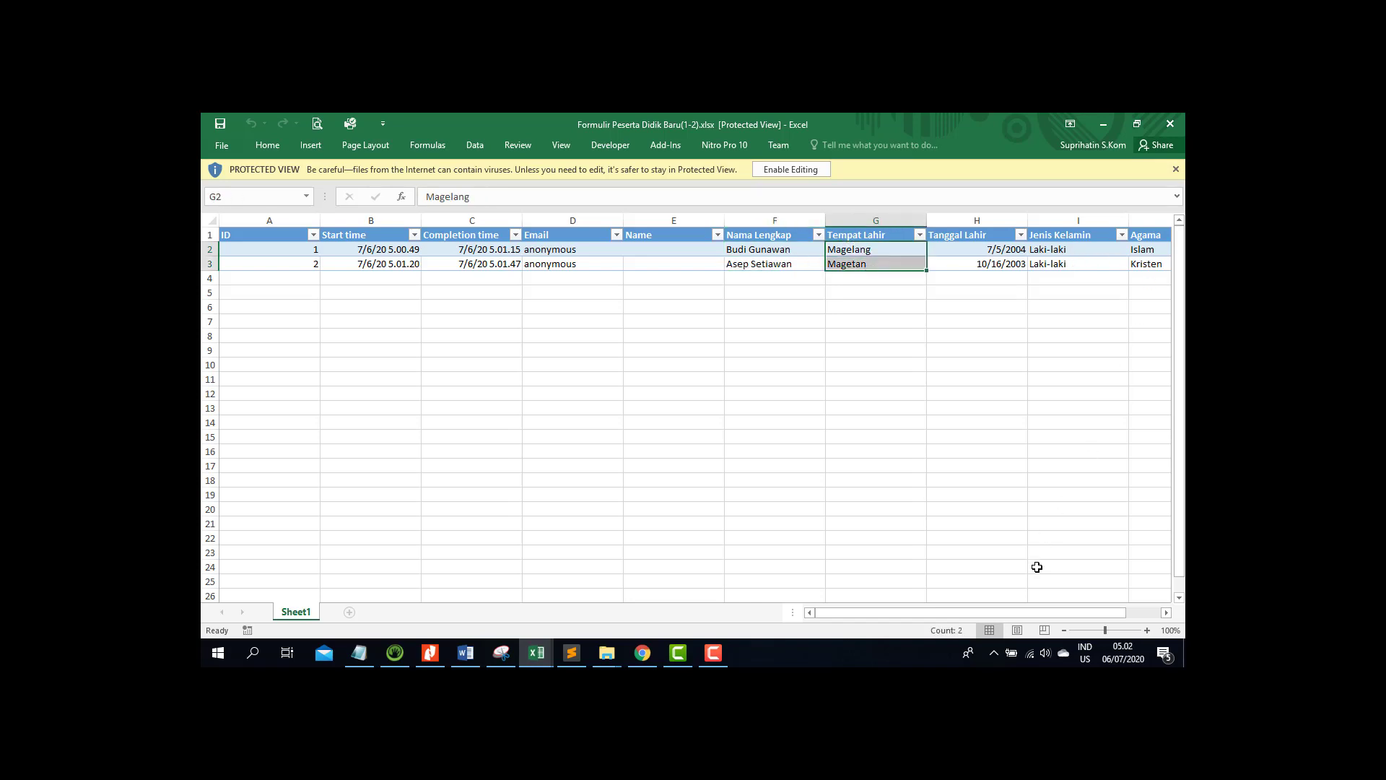
pyautogui.moveTo(1030, 617); pyautogui.dragTo(842, 616)
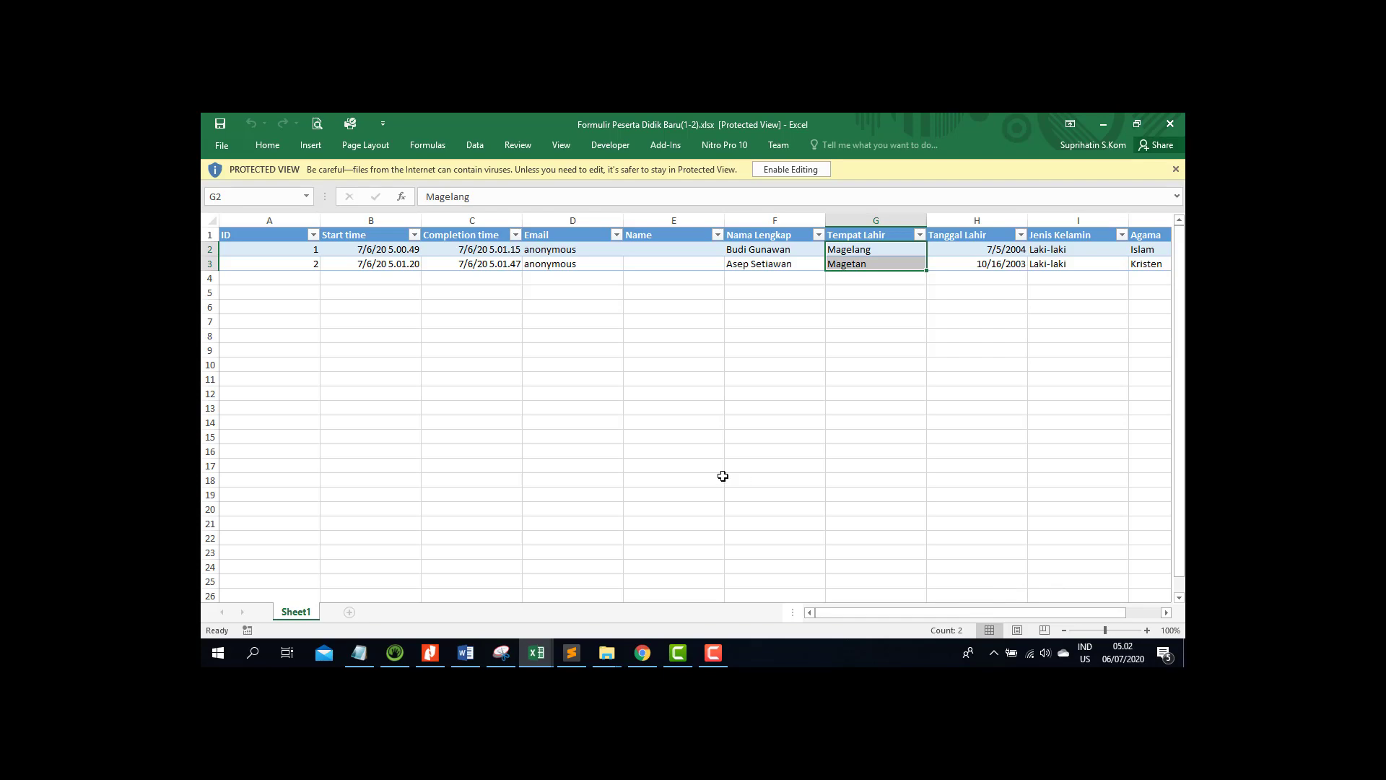
pyautogui.click(1170, 123)
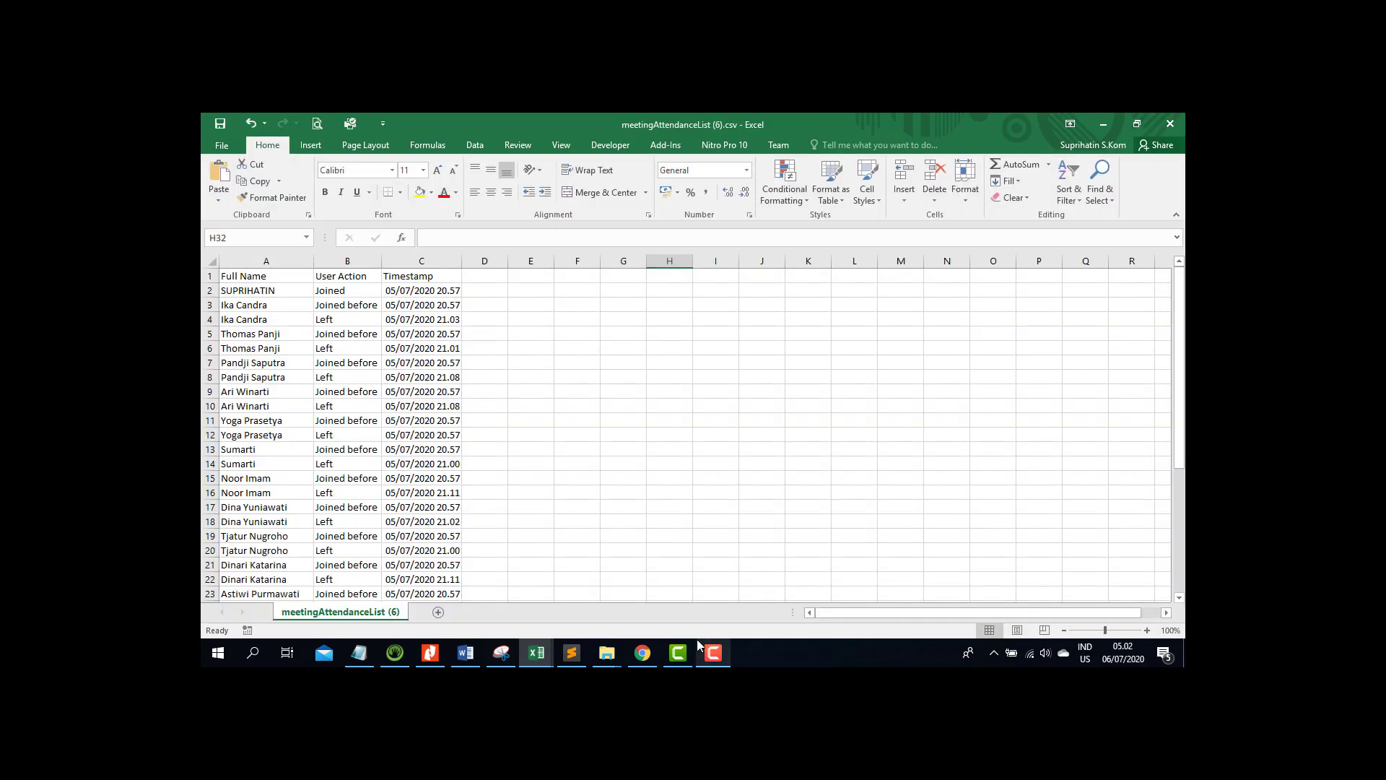
# - Switch back to the form's responses in Microsoft Forms and permanently delete all existing responses
pyautogui.click(643, 652)
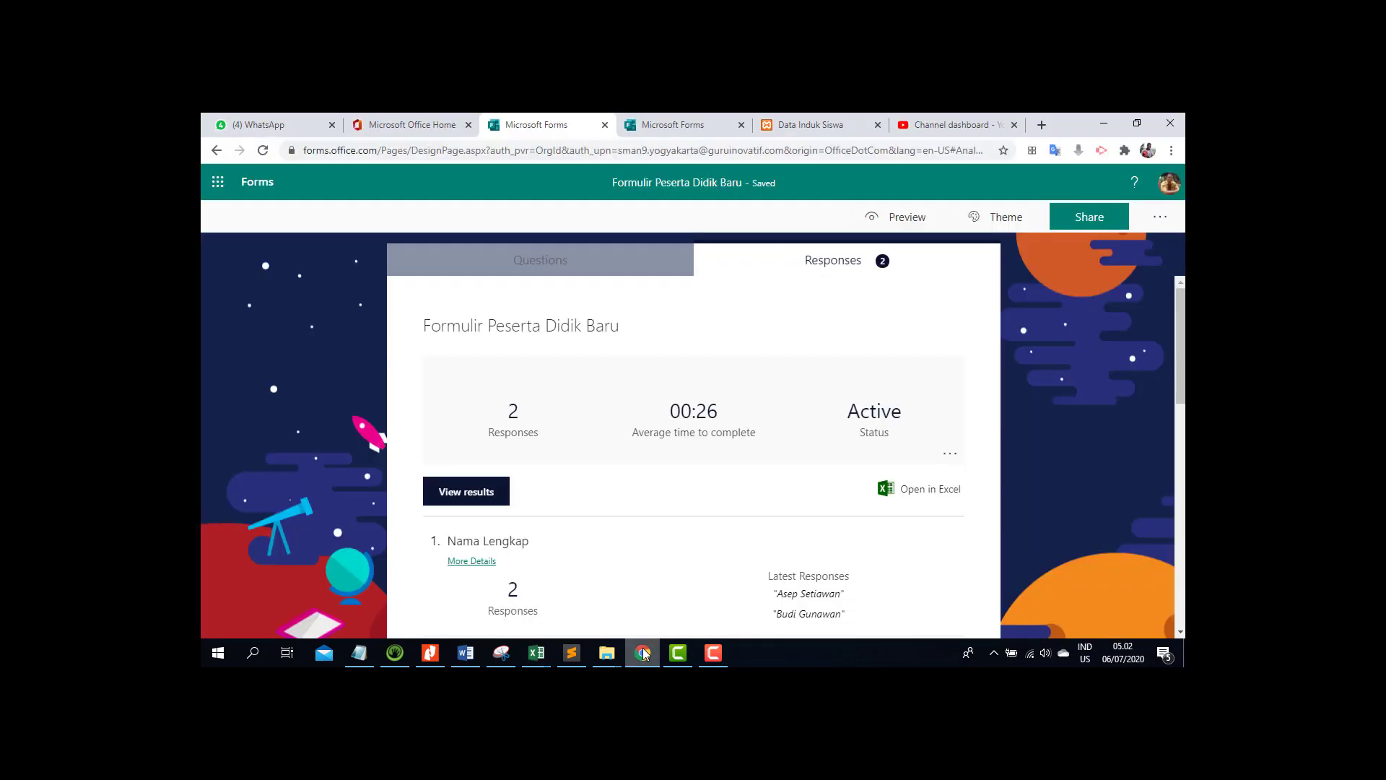
pyautogui.scroll(-2, 842, 417)
pyautogui.scroll(1, 841, 417)
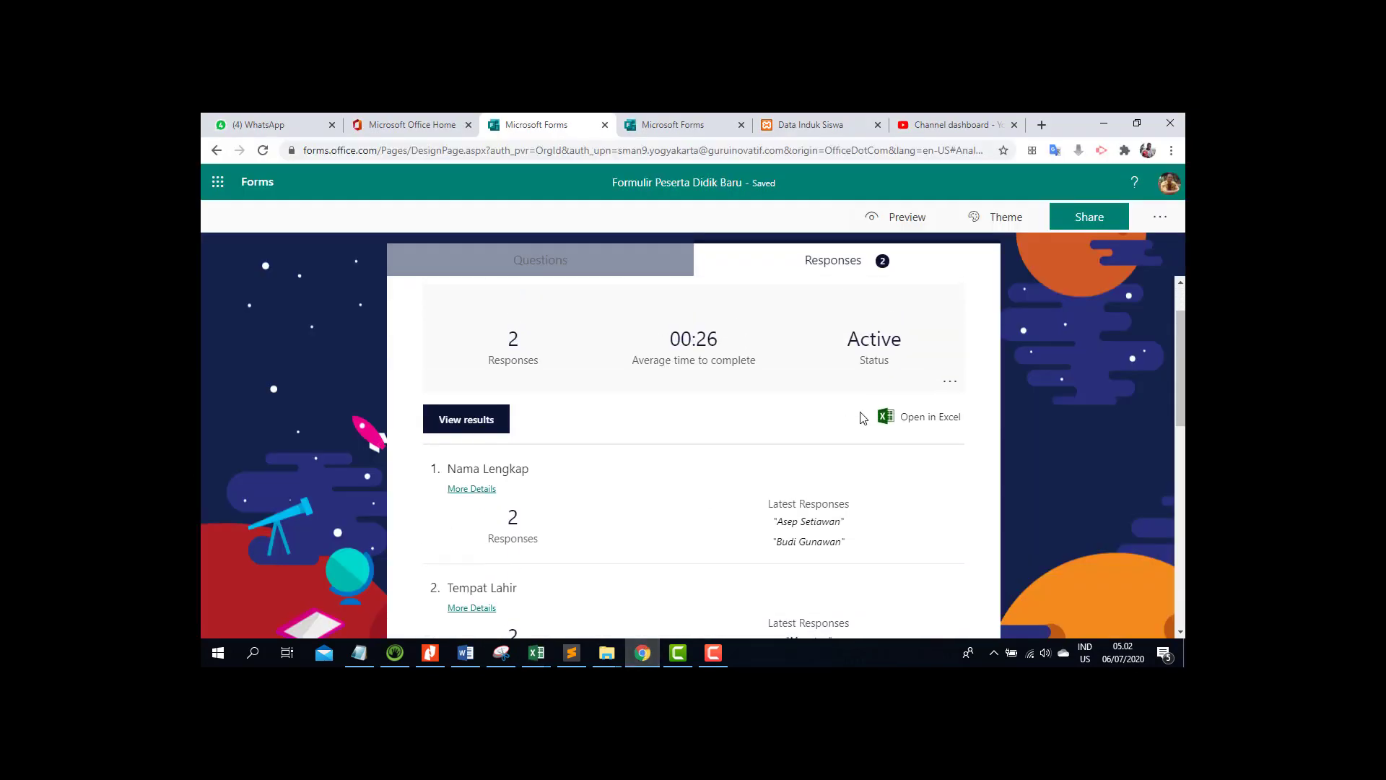
pyautogui.click(959, 386)
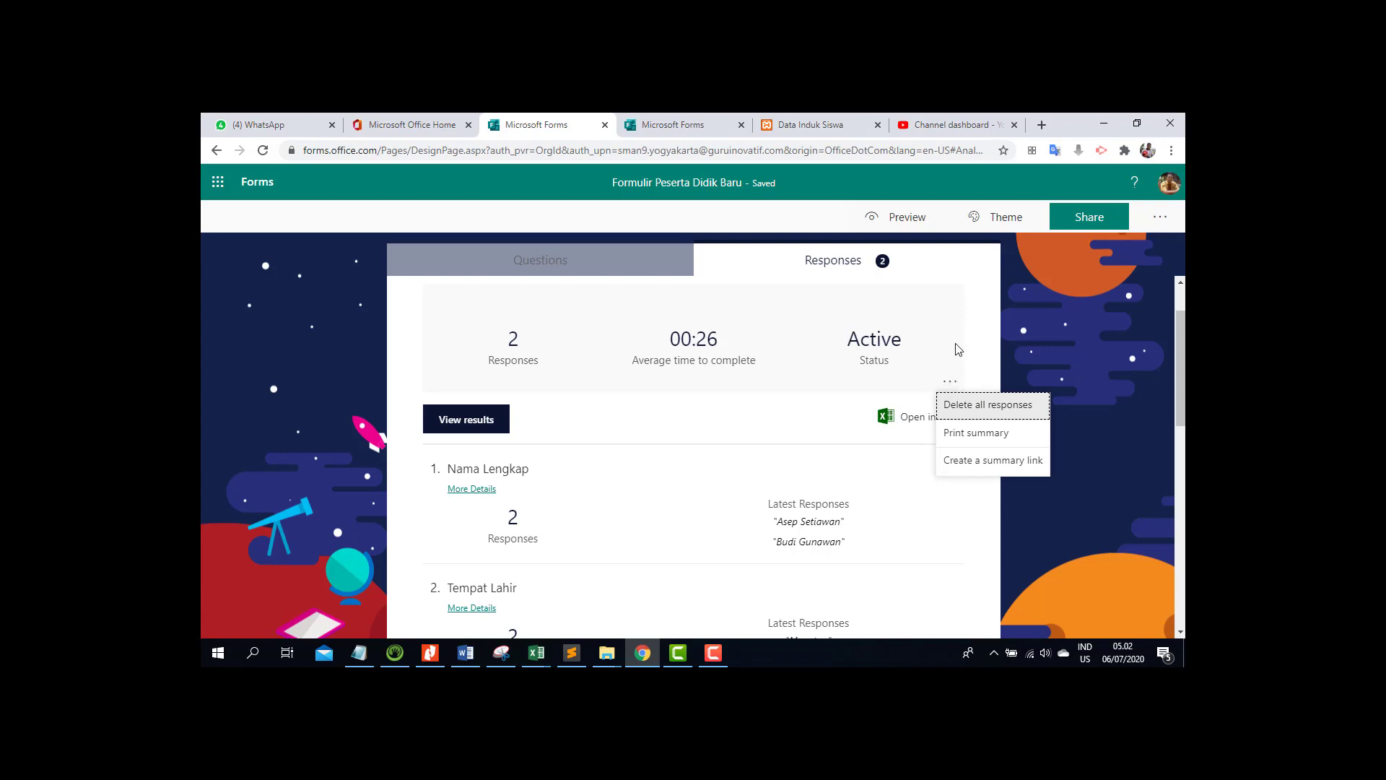
pyautogui.click(782, 424)
pyautogui.click(950, 382)
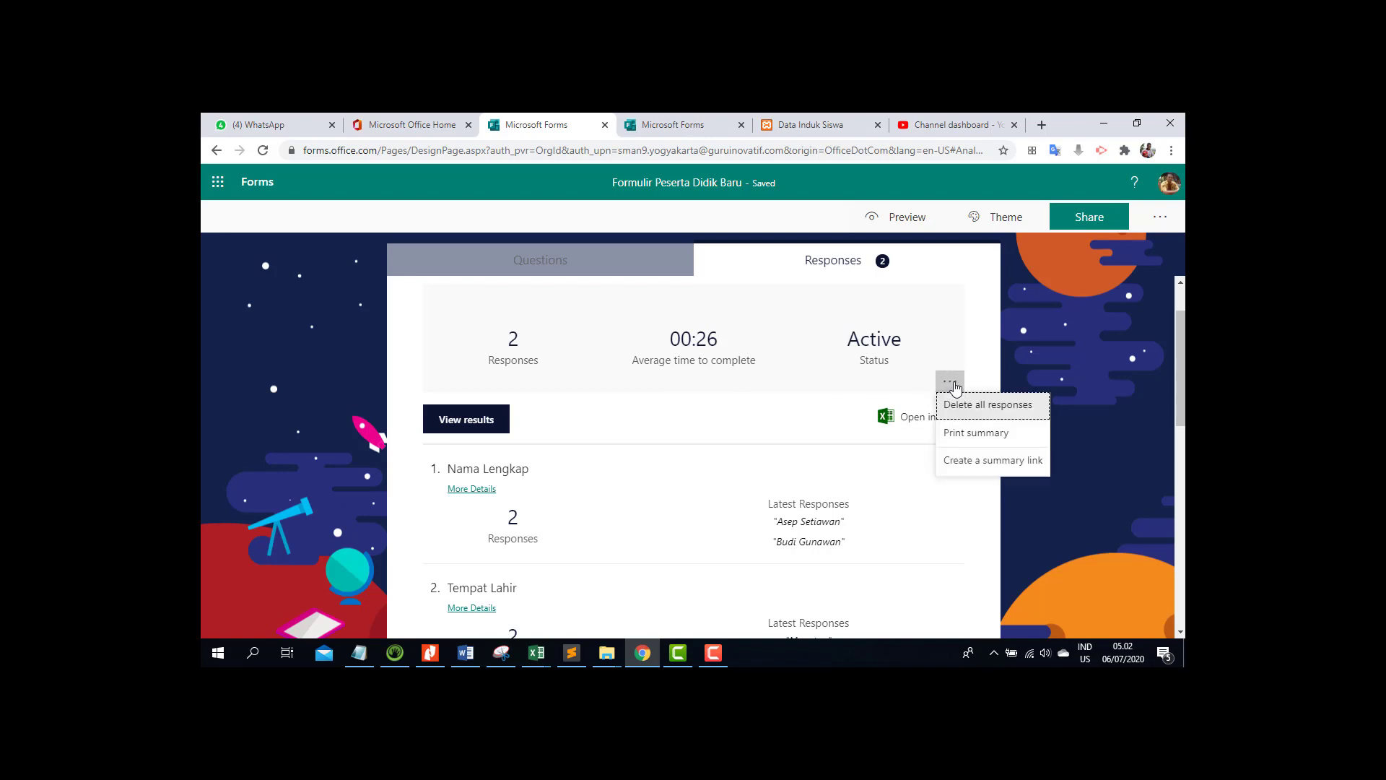
pyautogui.click(985, 406)
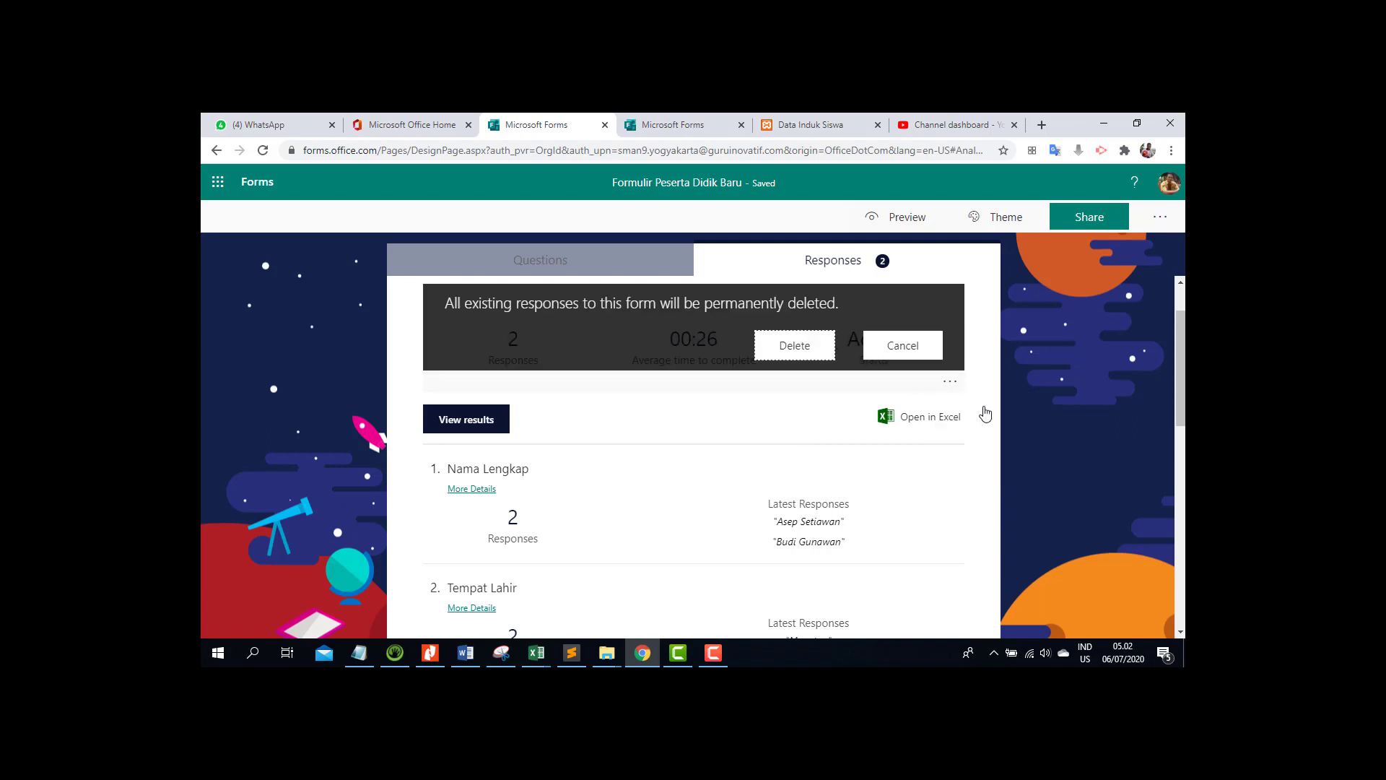
pyautogui.click(799, 354)
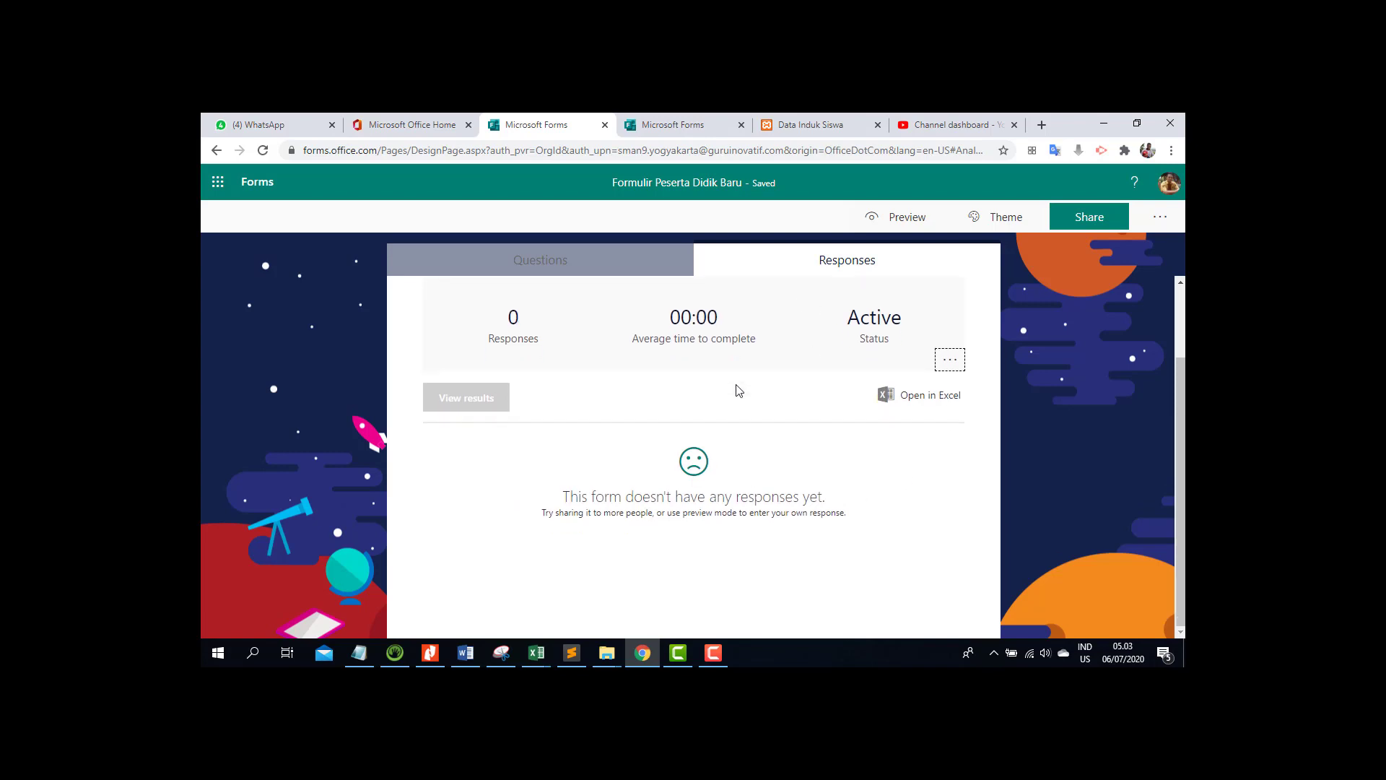
pyautogui.scroll(1, 739, 391)
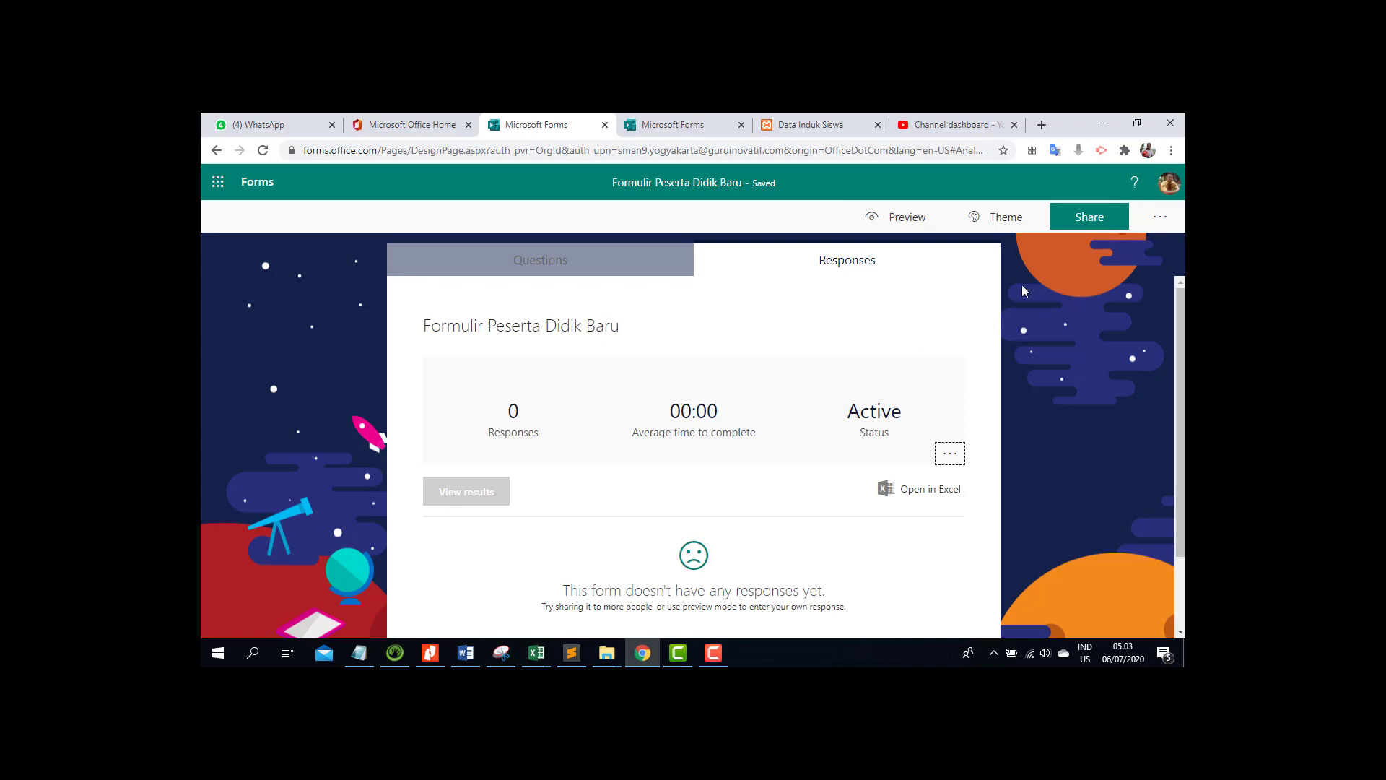
# - Open the form's settings and review who can fill out the form and the response options
pyautogui.click(1162, 221)
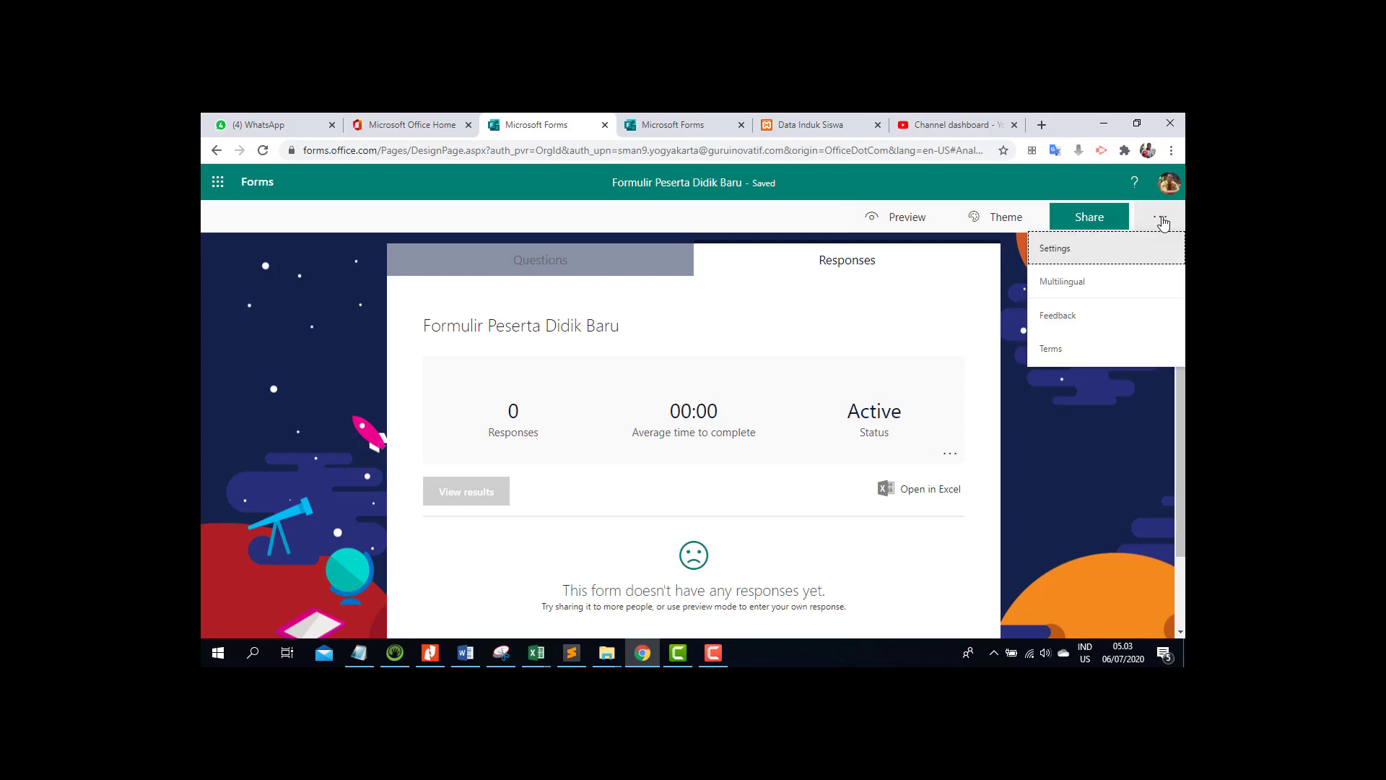
pyautogui.click(1105, 253)
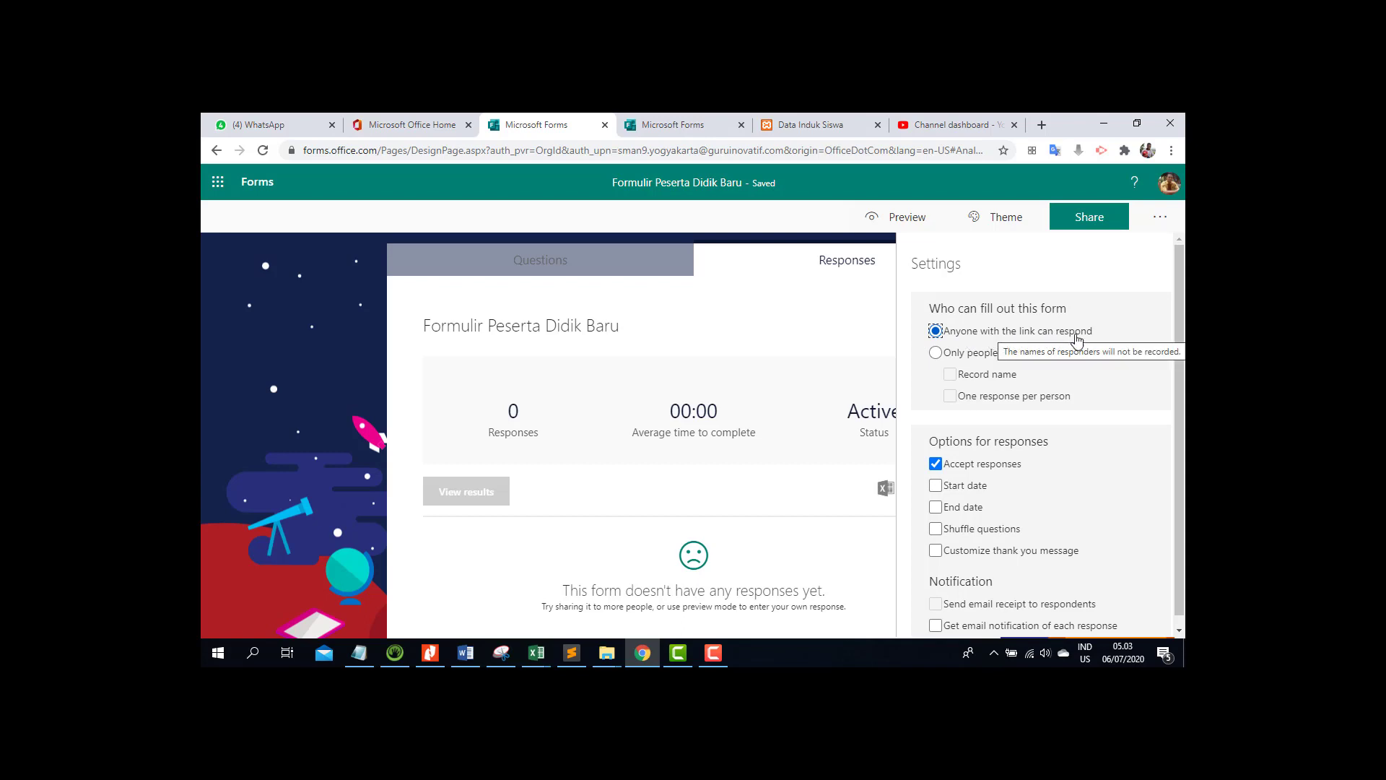
pyautogui.scroll(-1, 1134, 332)
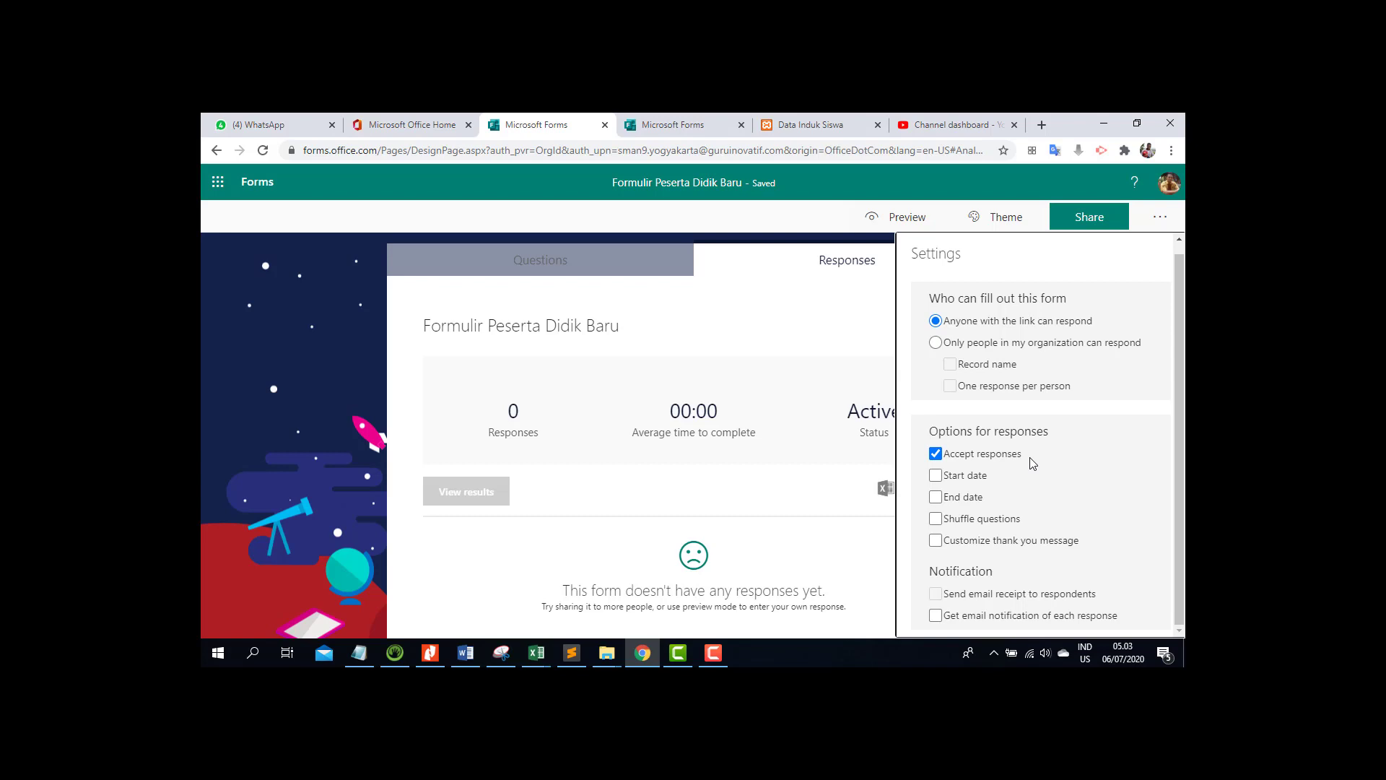
# - Turn off Accept responses and enter "Formulir telah ditutup" as the message to recipients
pyautogui.click(935, 454)
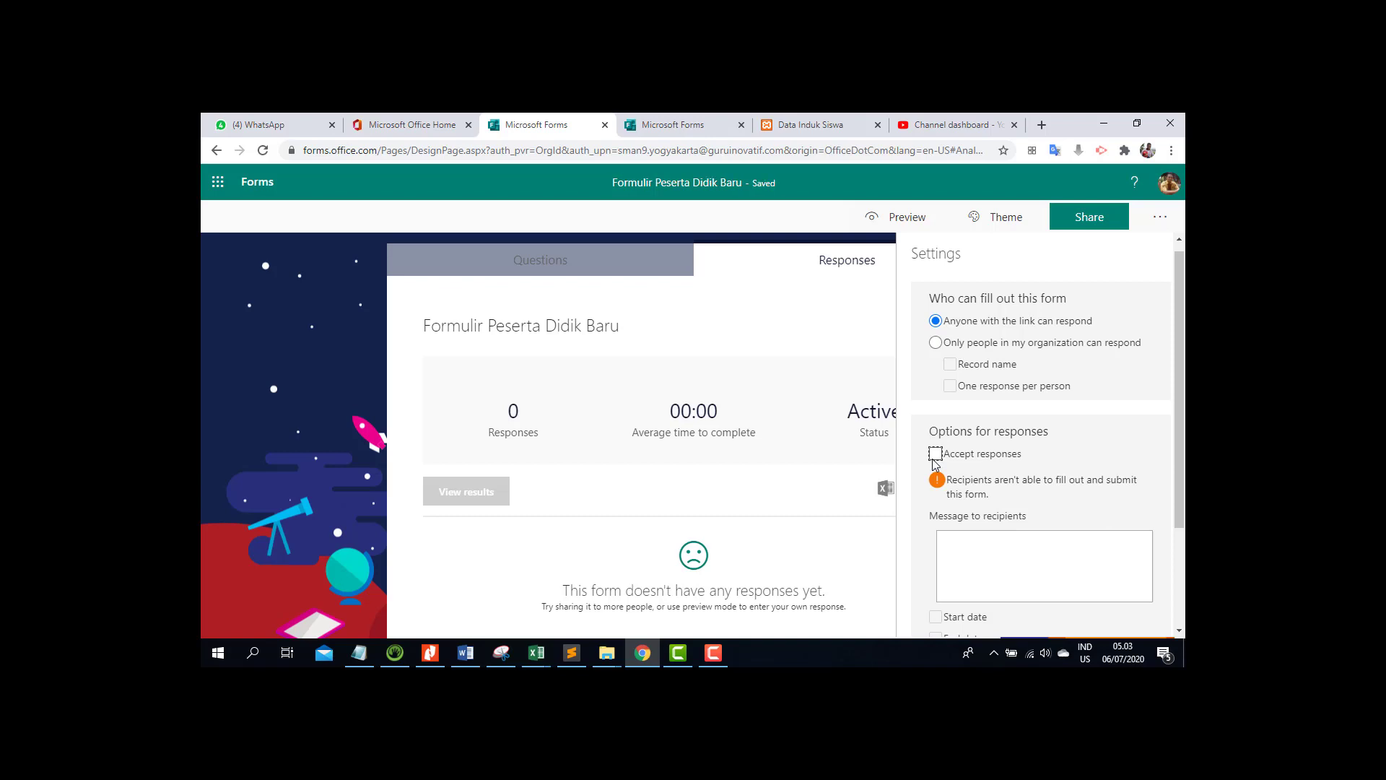
pyautogui.click(953, 551)
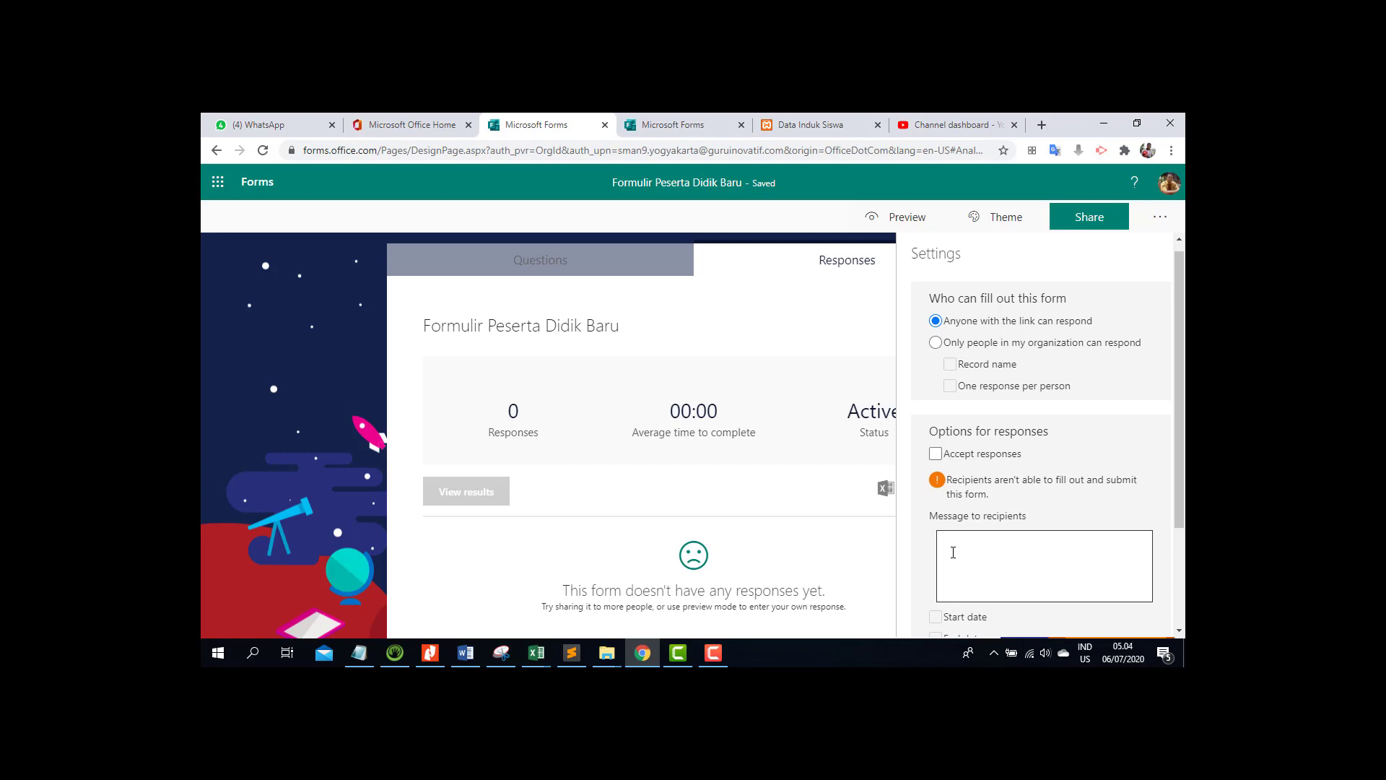
pyautogui.write('Formulir telah dit')
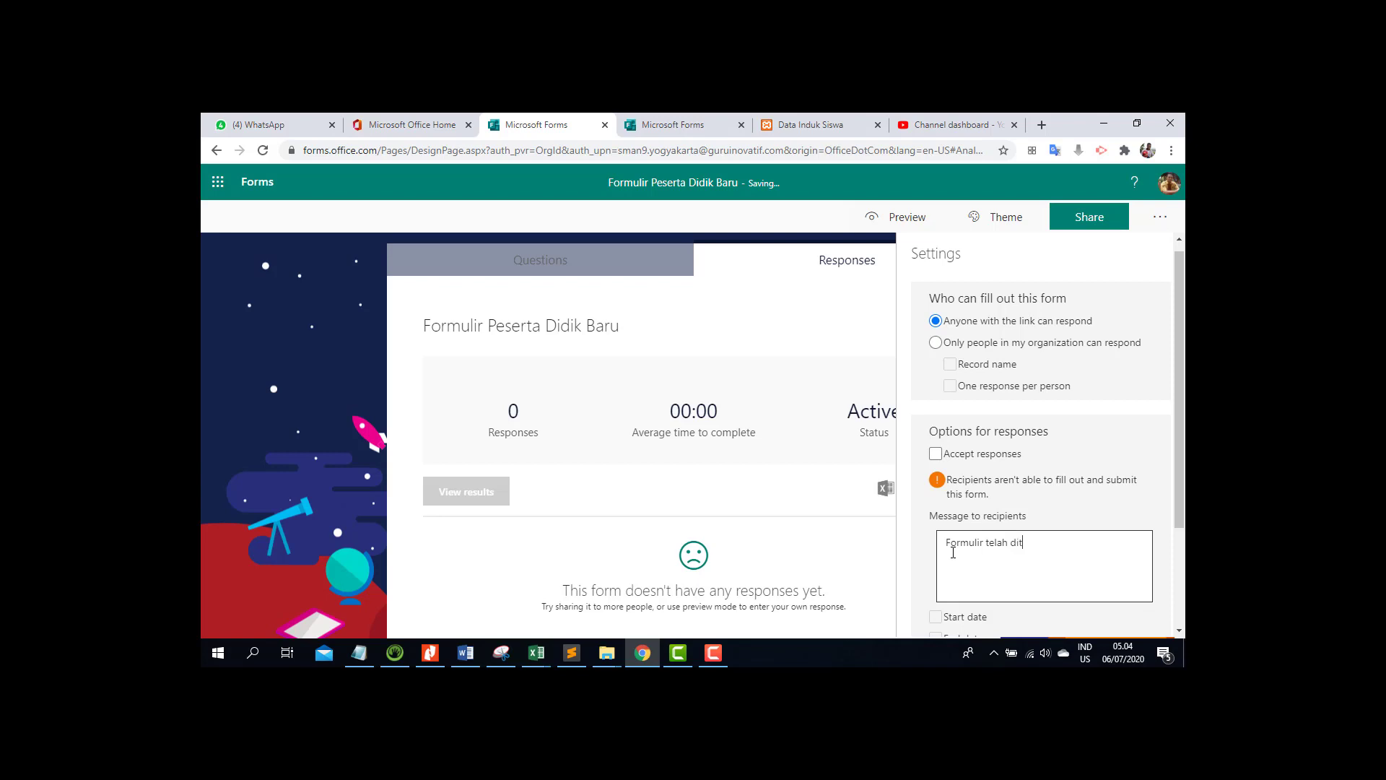
pyautogui.write('utup')
pyautogui.scroll(-2, 953, 551)
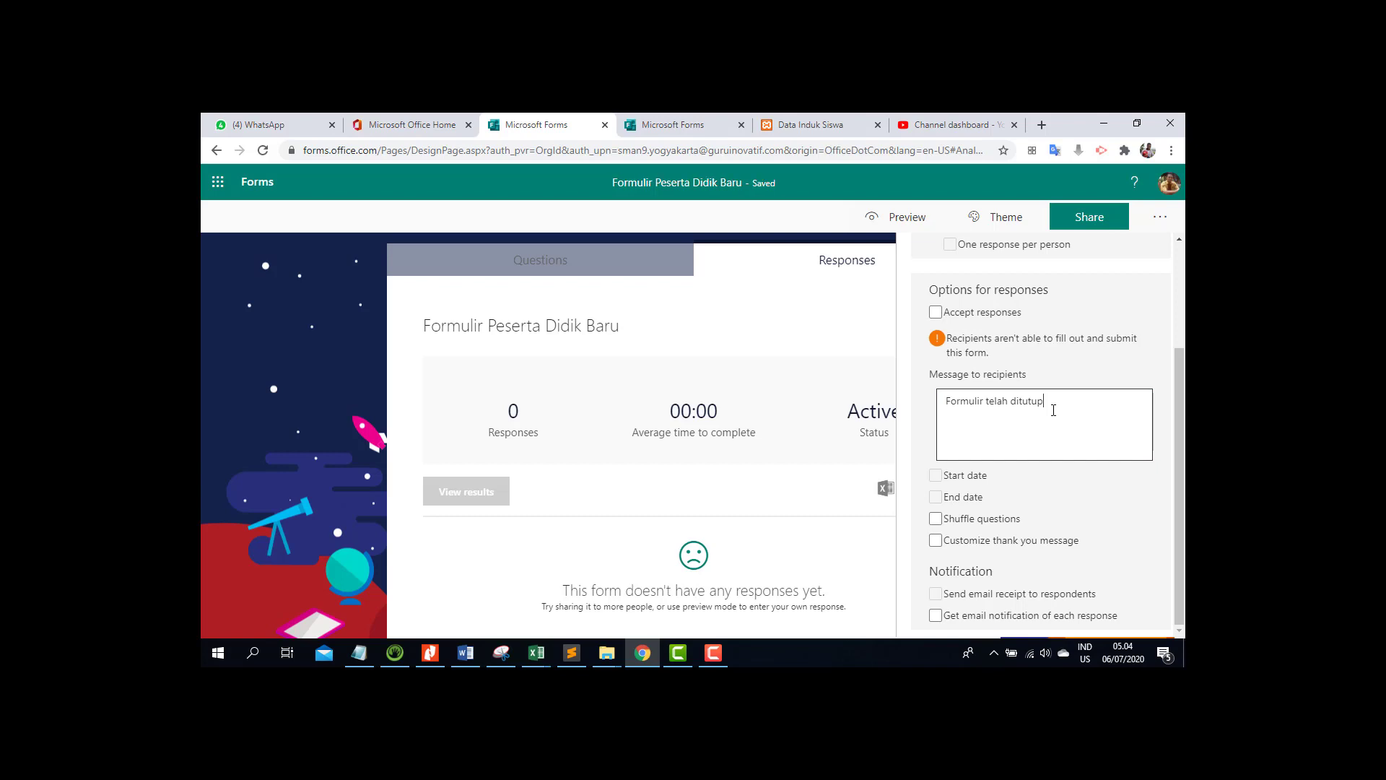
# - Clear the message to recipients and turn Accept responses back on
pyautogui.moveTo(1074, 403); pyautogui.dragTo(953, 393)
pyautogui.press('BackSpace')
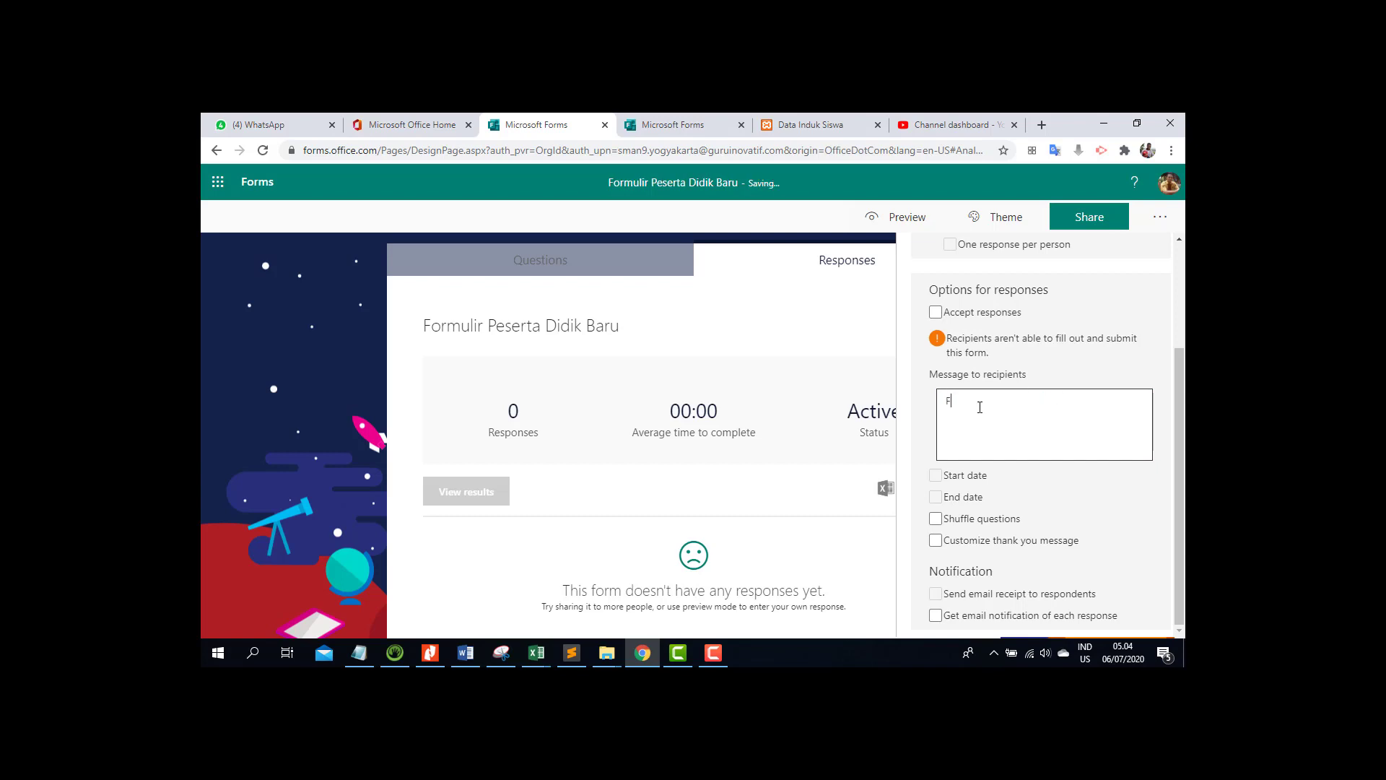
pyautogui.press('BackSpace')
pyautogui.click(936, 312)
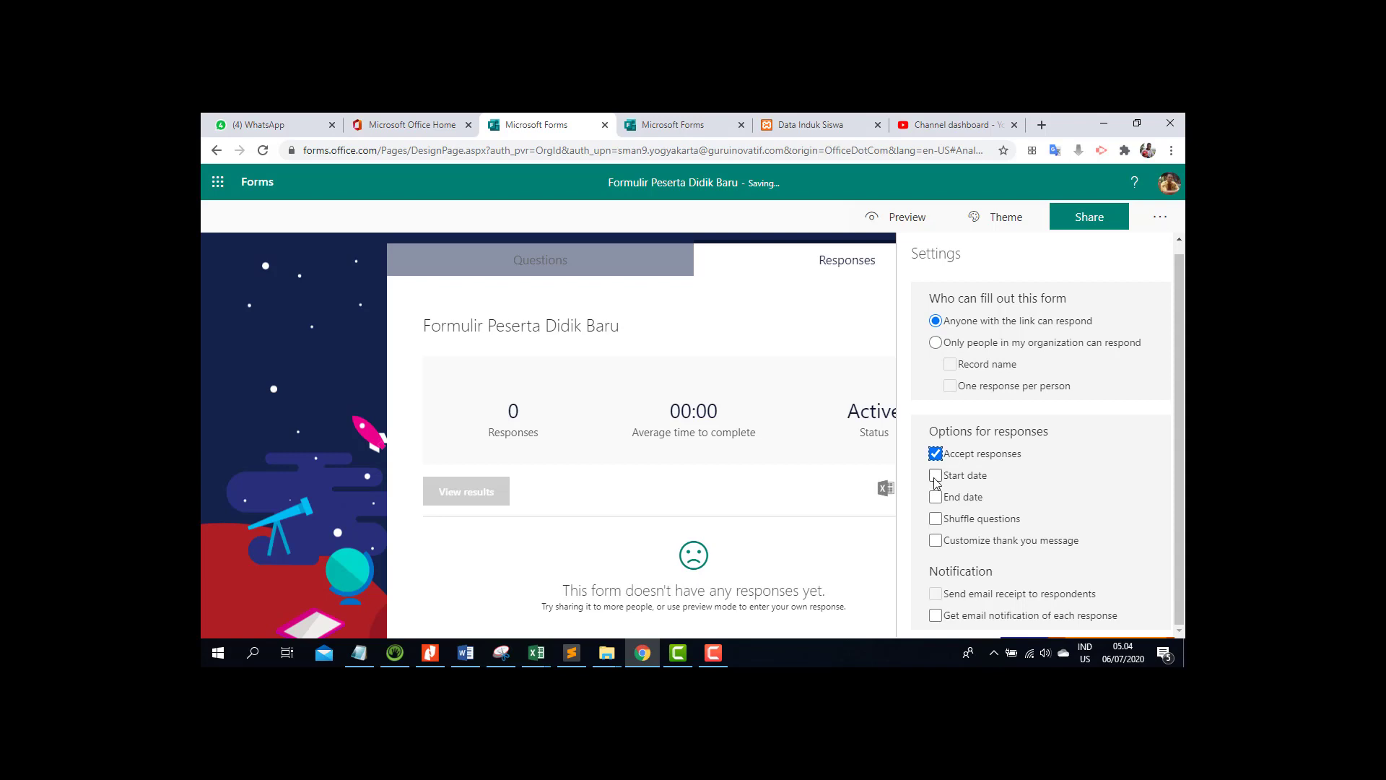
# - Enable a start date of 7/6/2020 6:00 AM and an end date of 7/6/2020 7:00 AM, and close the settings
pyautogui.click(935, 475)
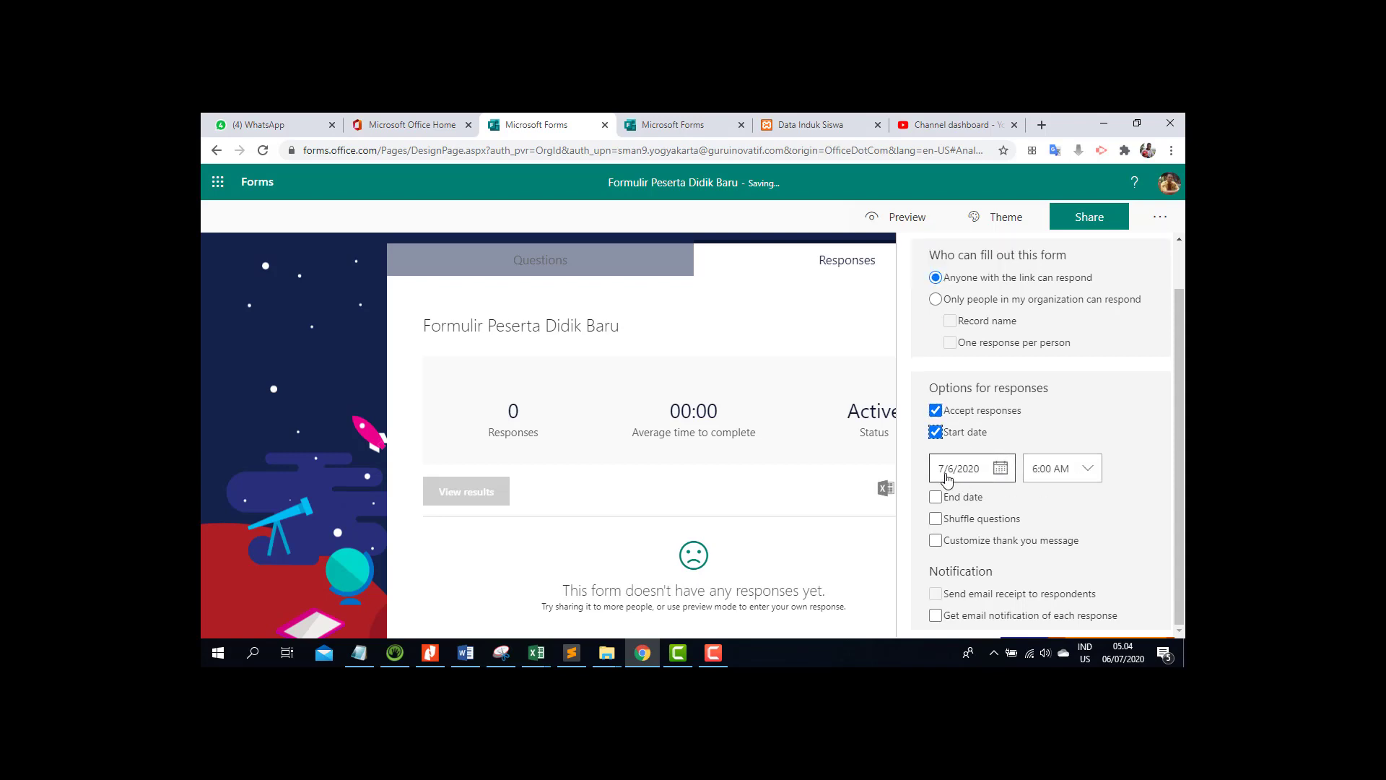
pyautogui.click(936, 497)
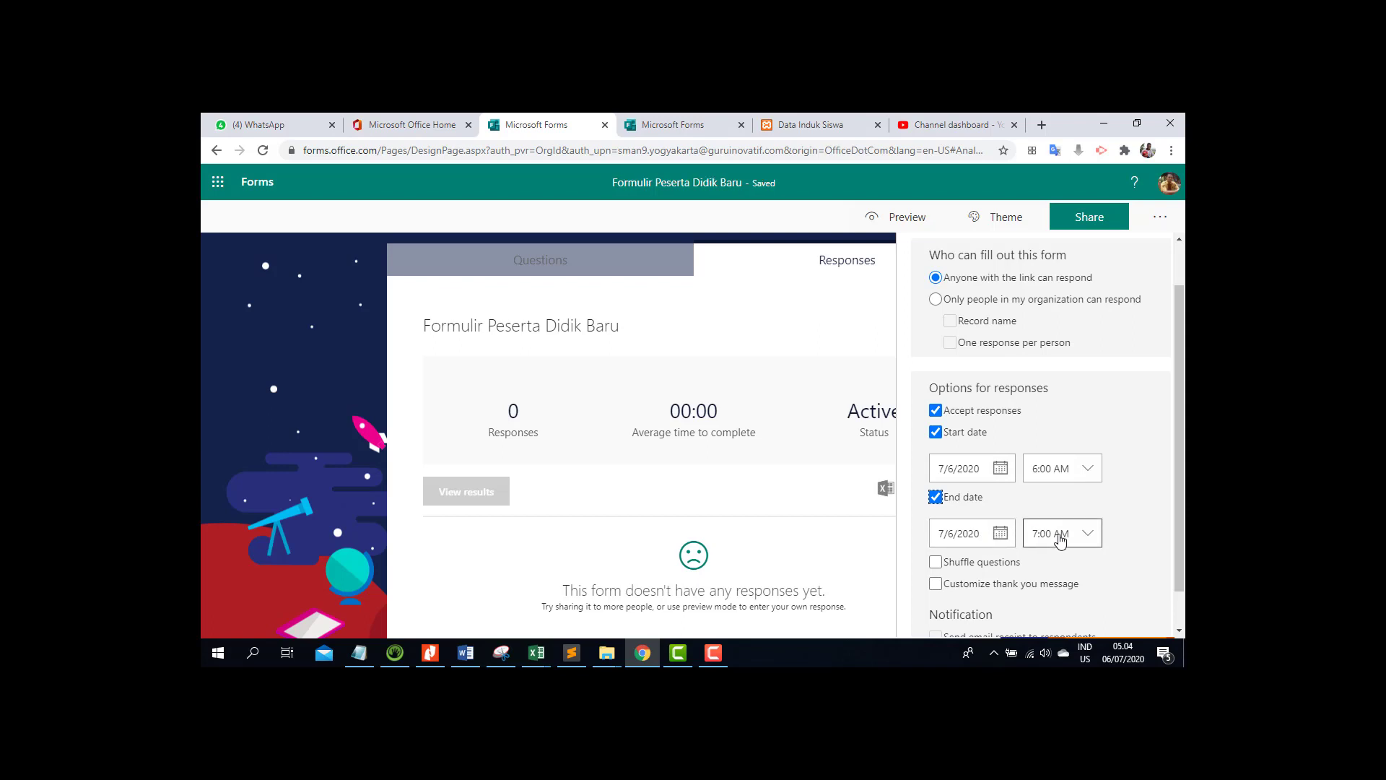
pyautogui.scroll(-1, 1060, 540)
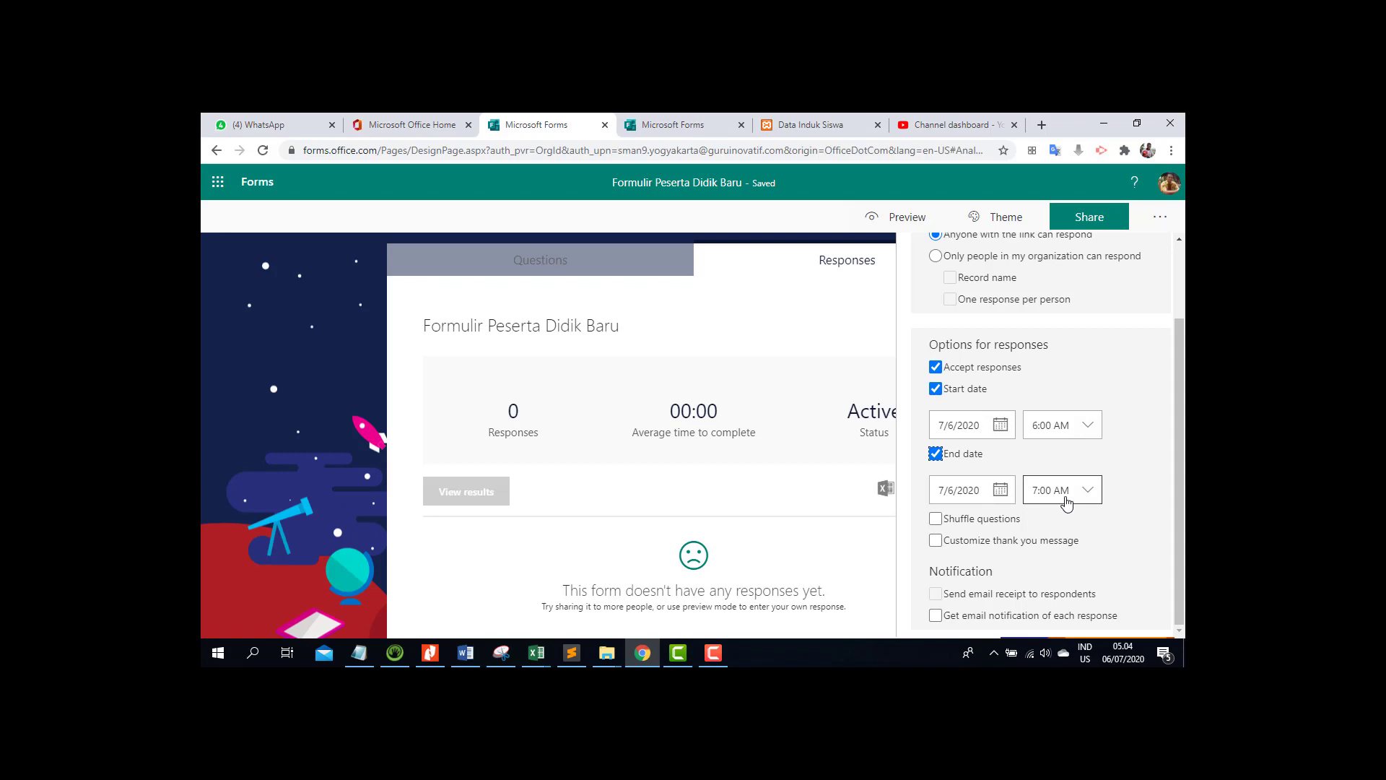
pyautogui.scroll(3, 1068, 504)
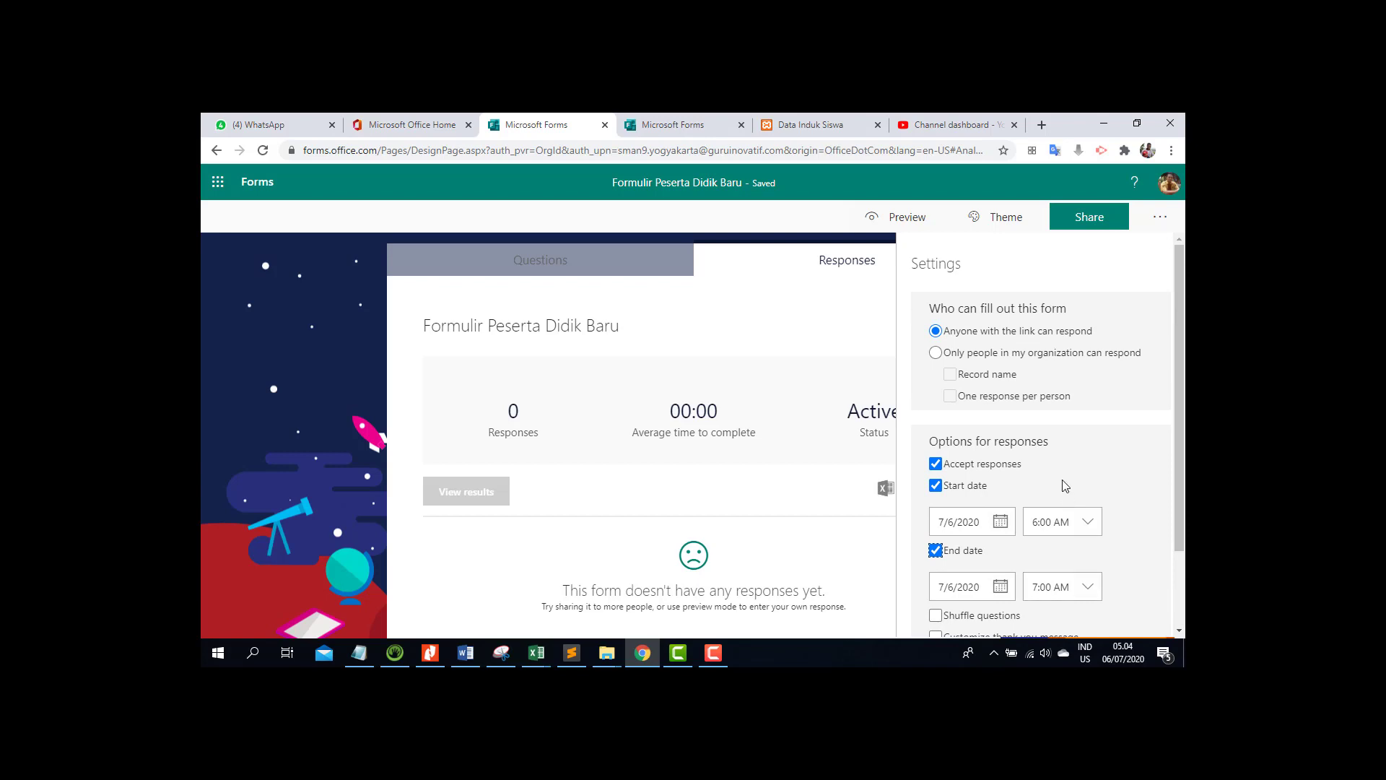
pyautogui.scroll(-2, 1177, 388)
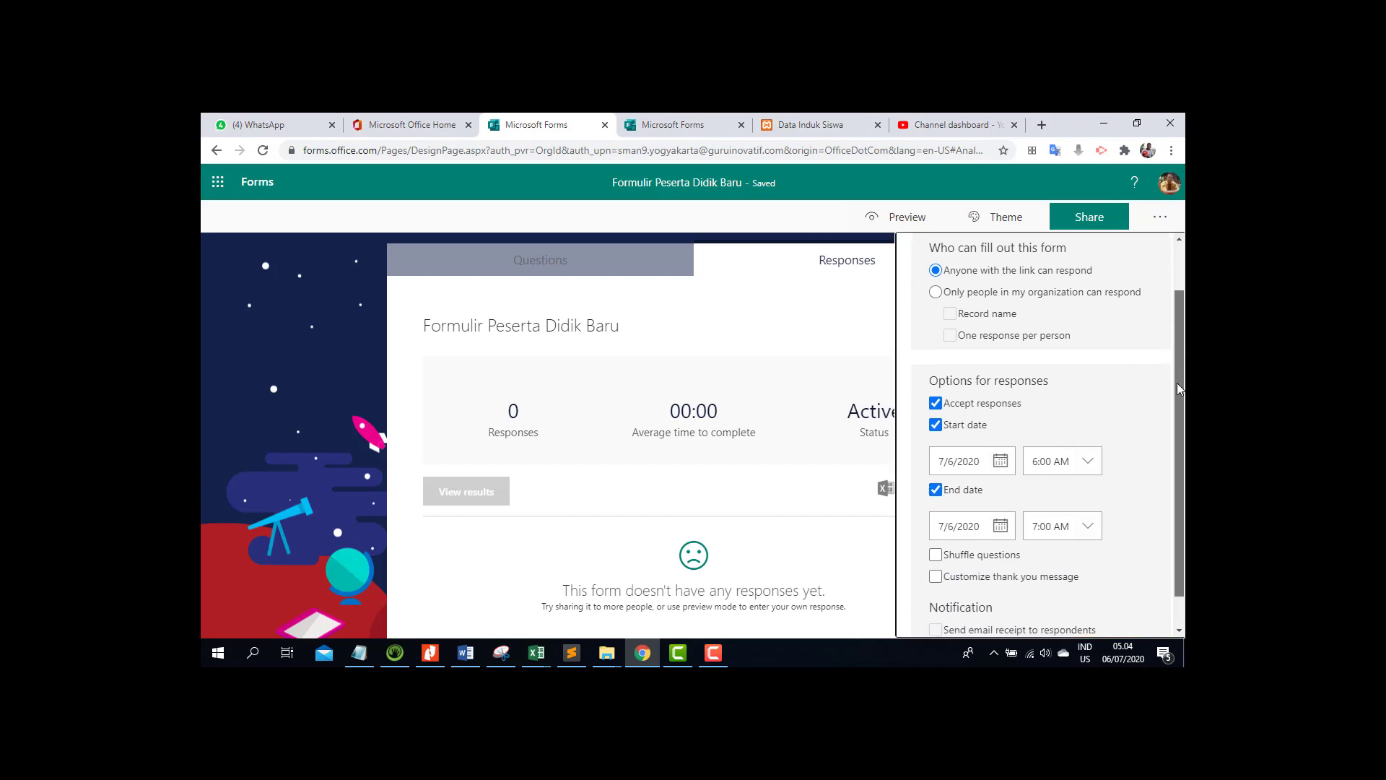
pyautogui.moveTo(1177, 383)
pyautogui.mouseDown()
pyautogui.moveTo(1176, 367)
pyautogui.moveTo(1172, 378)
pyautogui.mouseUp()
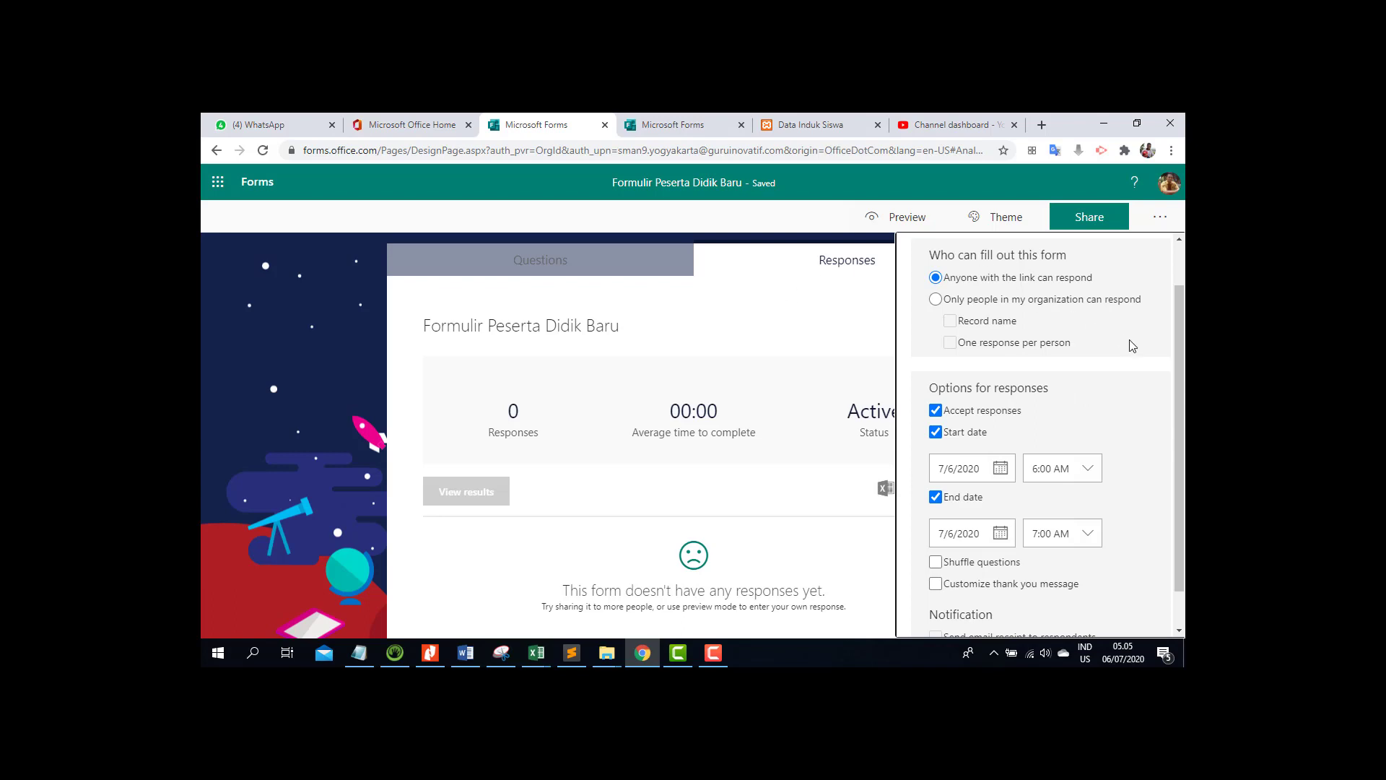
pyautogui.click(828, 350)
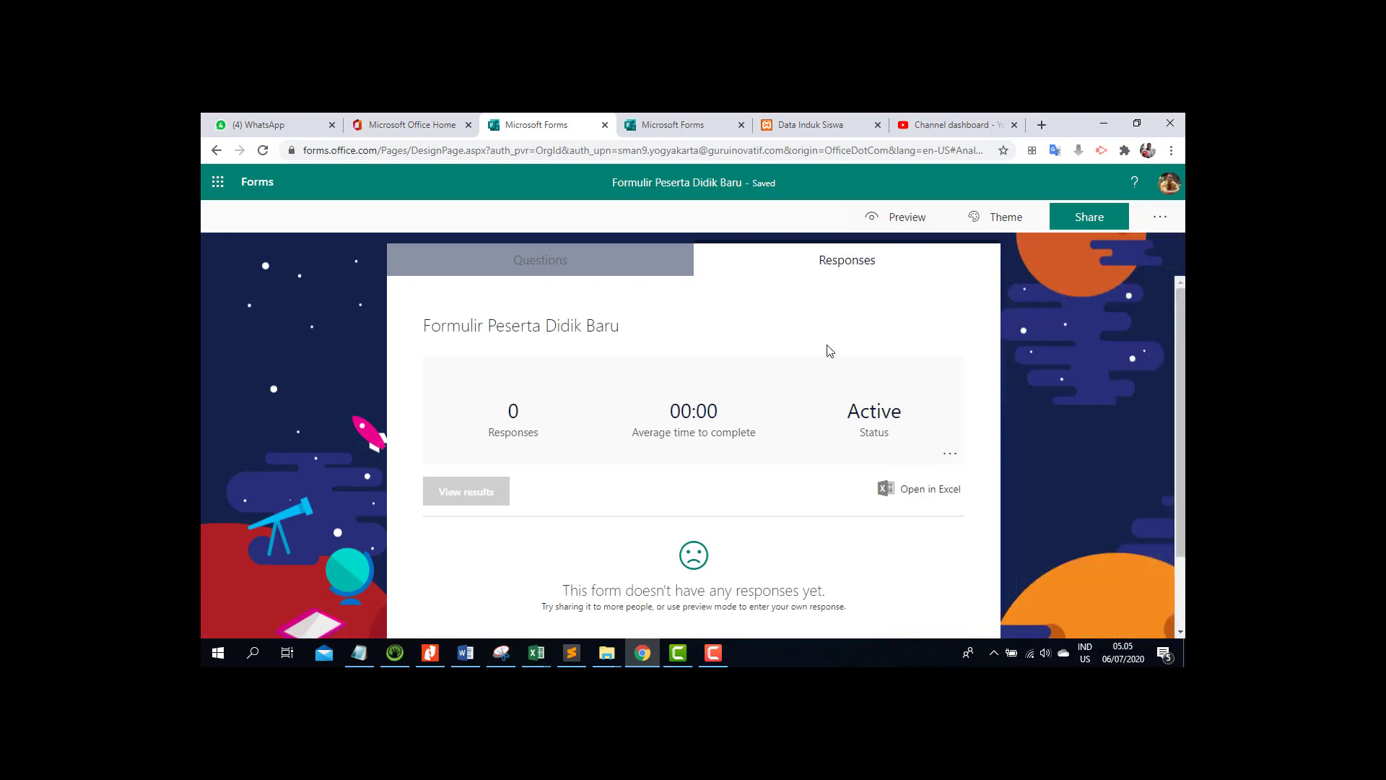